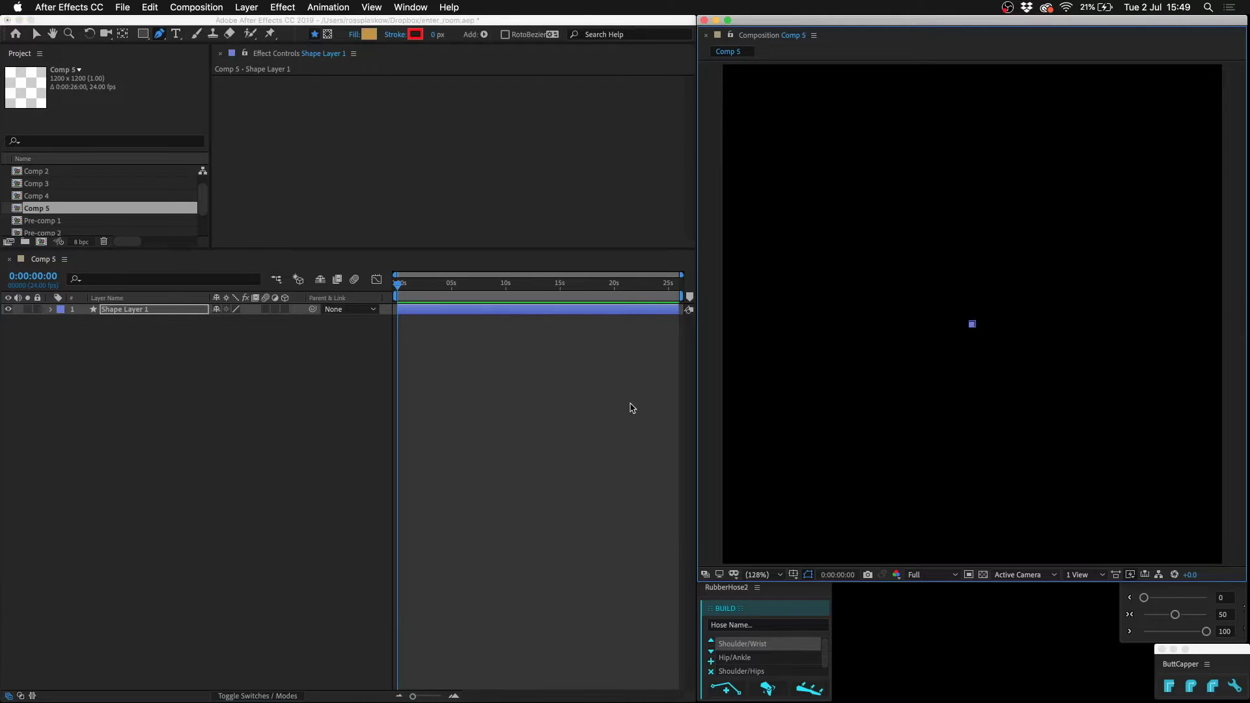
Rename the shape layer as base colour
left_click(132, 310)
key("Return")
type("base")
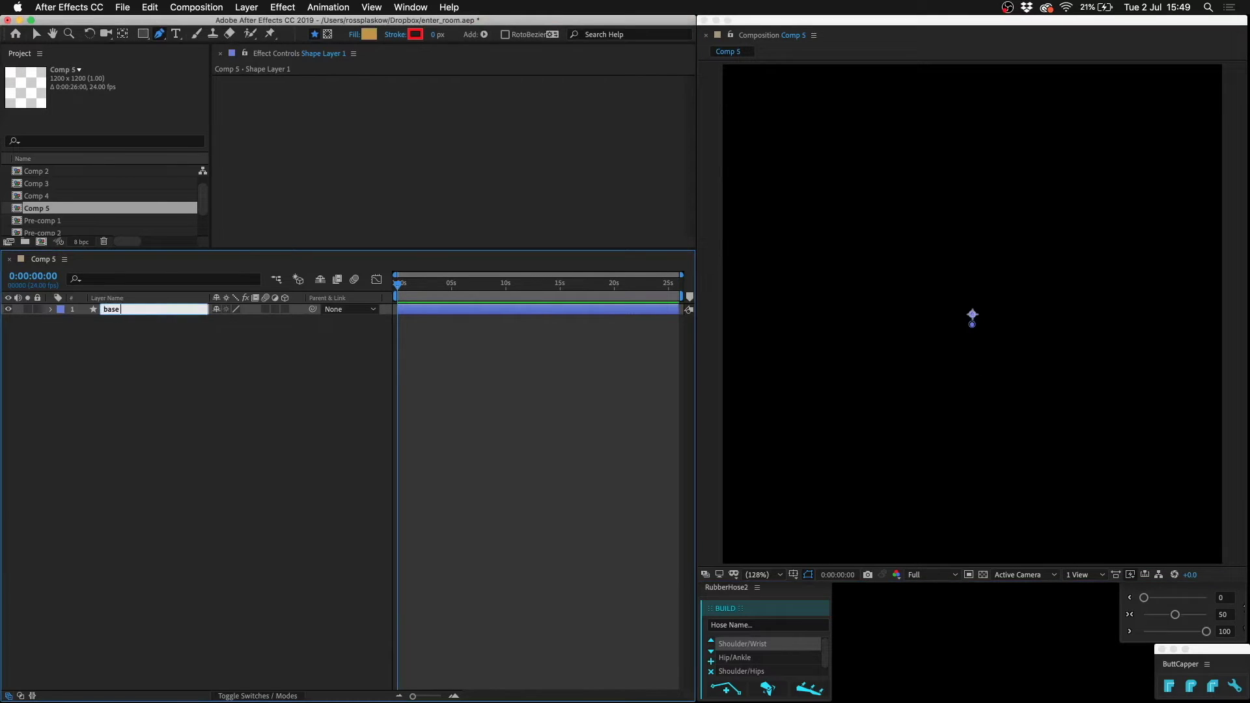
type(" colour")
key("Return")
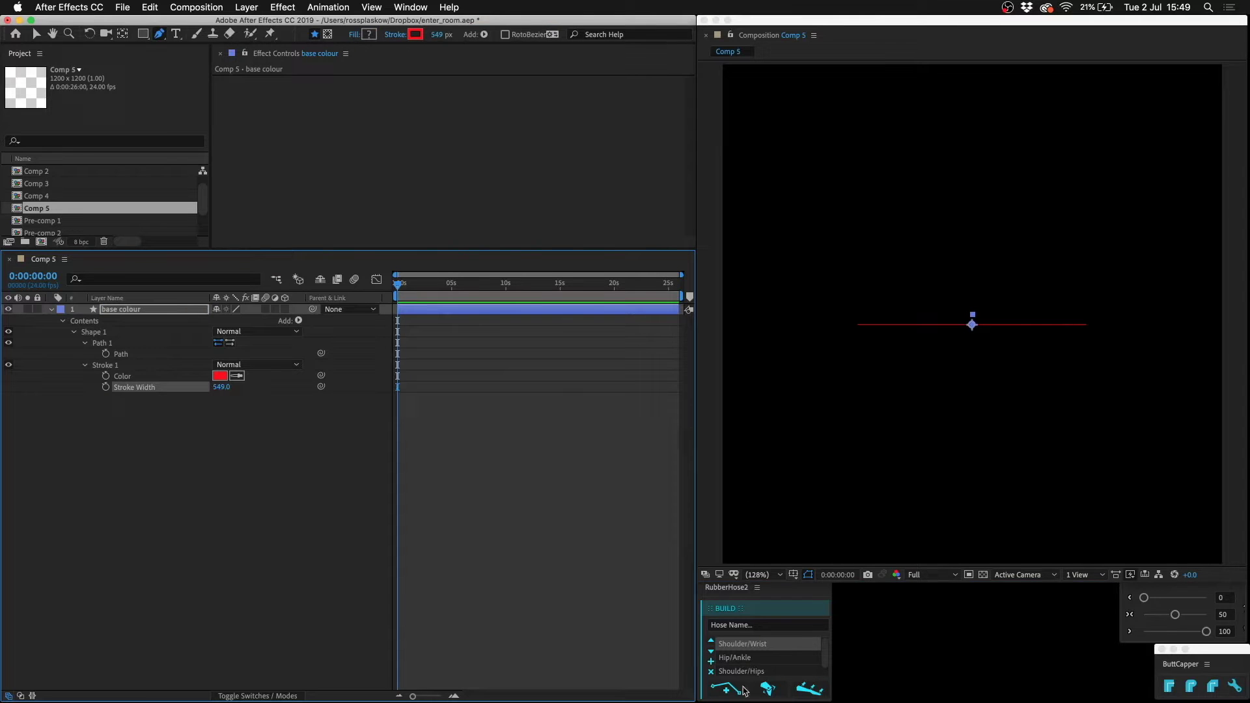
Give the base colour layer's stroke round caps and set its colour to light pink FFB0B0
left_click(1191, 686)
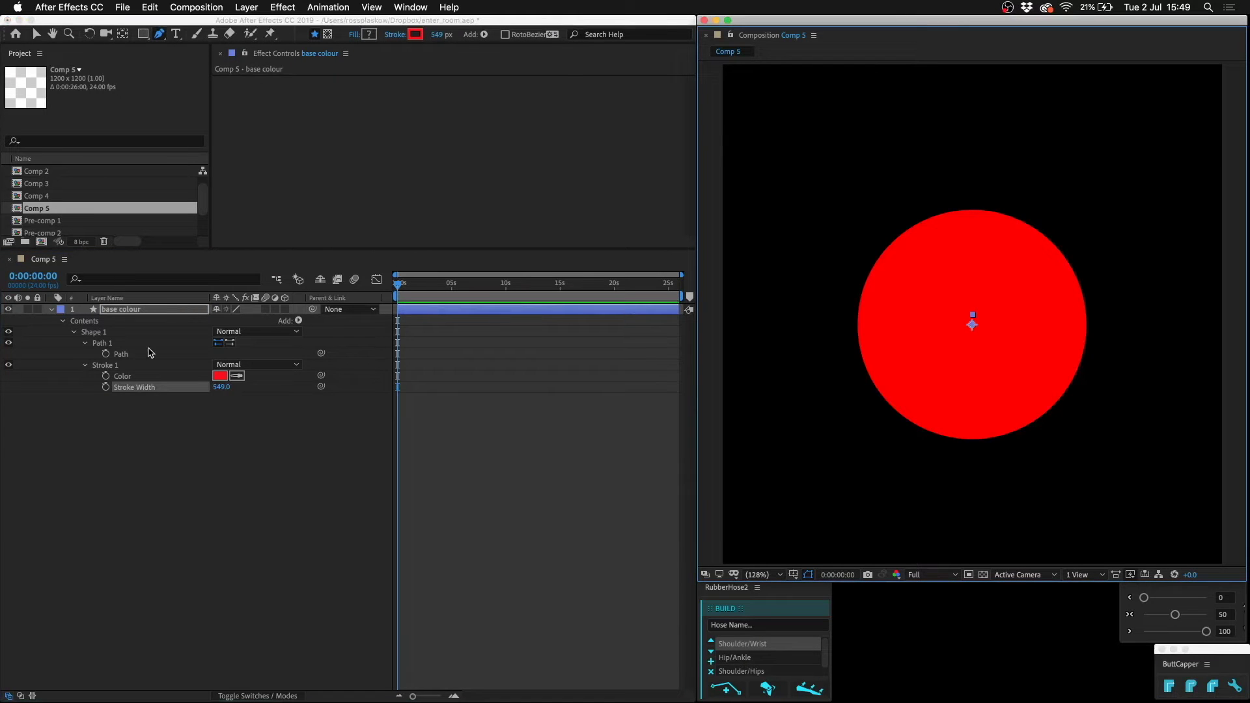
left_click(221, 376)
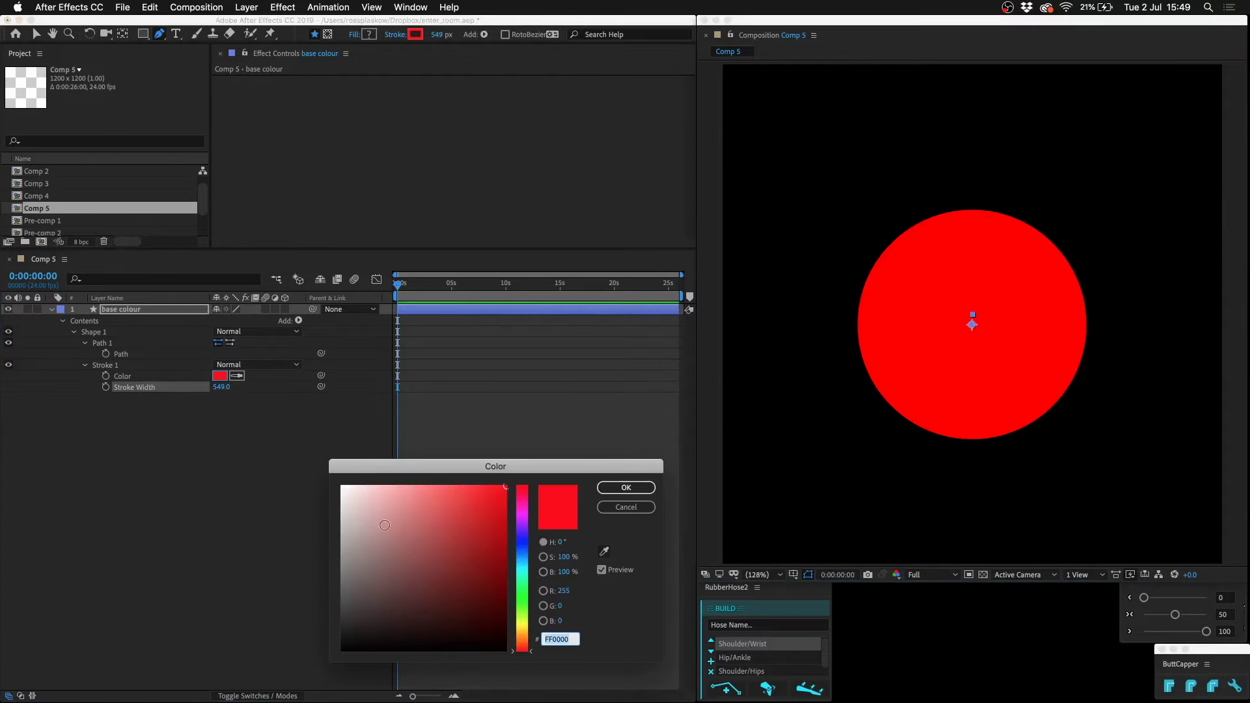
left_click(397, 496)
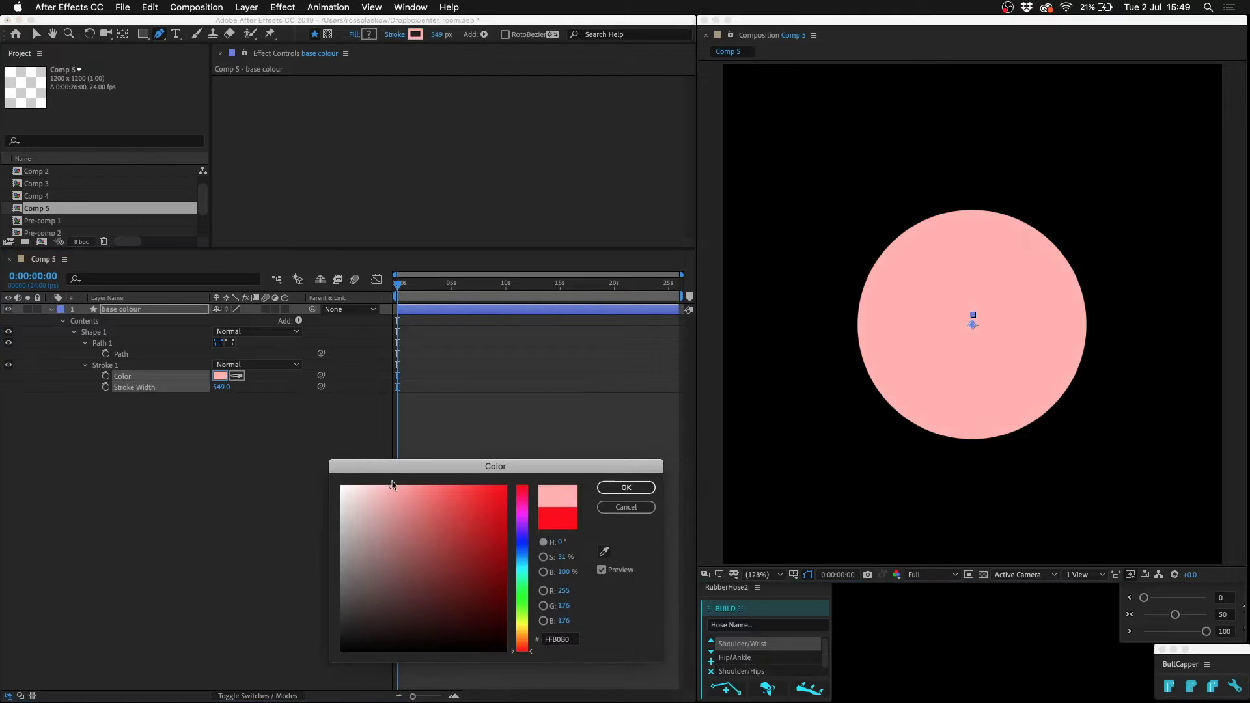
key("Return")
left_click(198, 485)
Duplicate the base colour layer and rename the copy as shade 1
left_click(137, 310)
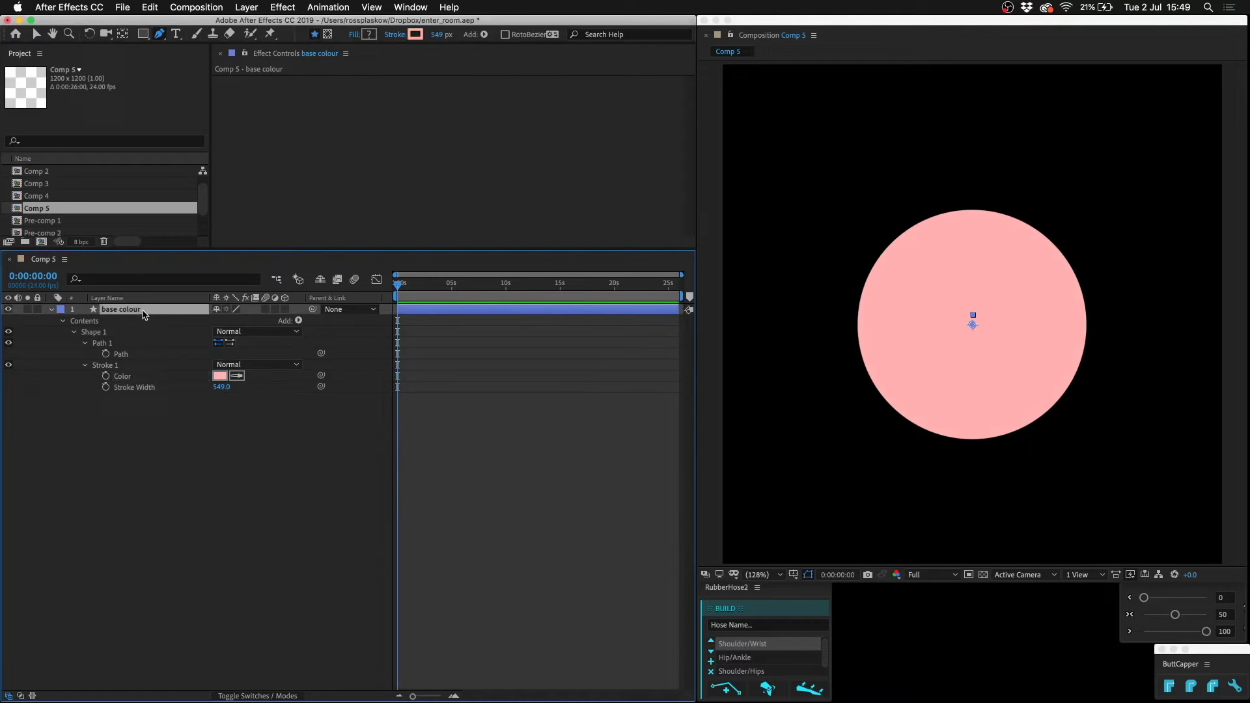
key("u")
key("super+d")
key("Return")
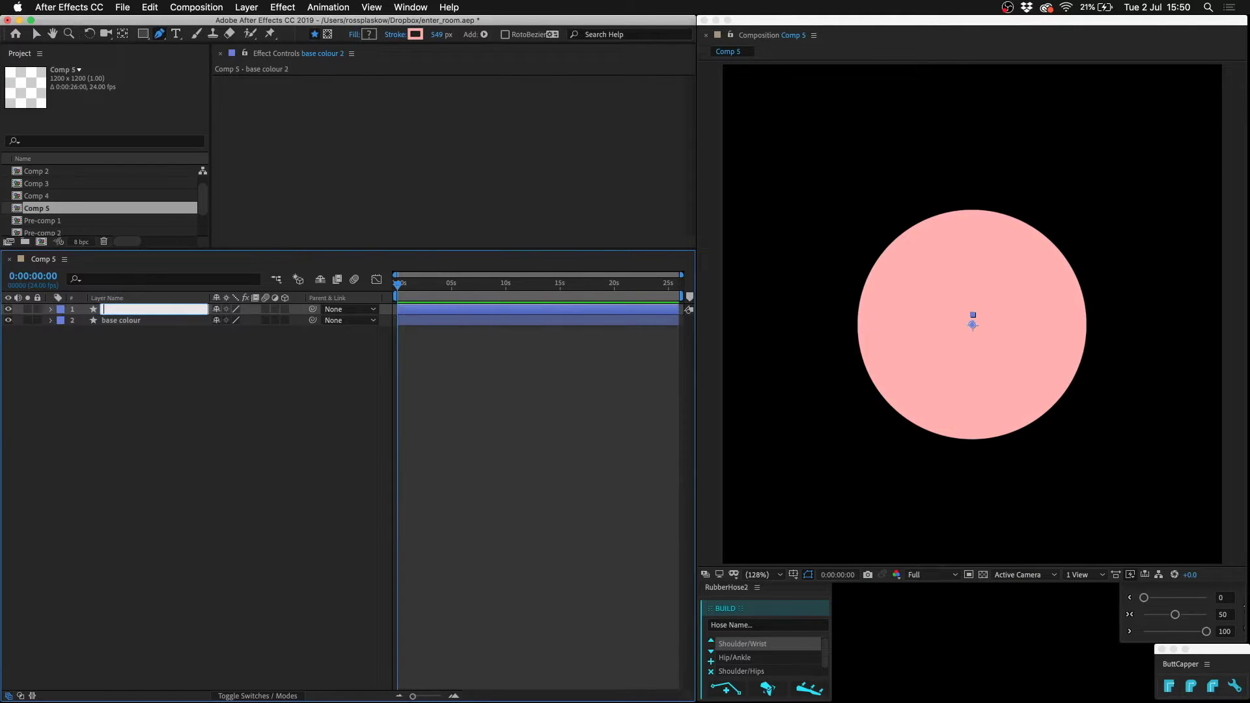
type("shade 1")
key("Return")
Change the shade 1 layer's stroke colour to a more saturated, darker pink
key("u")
key("u")
left_click(220, 376)
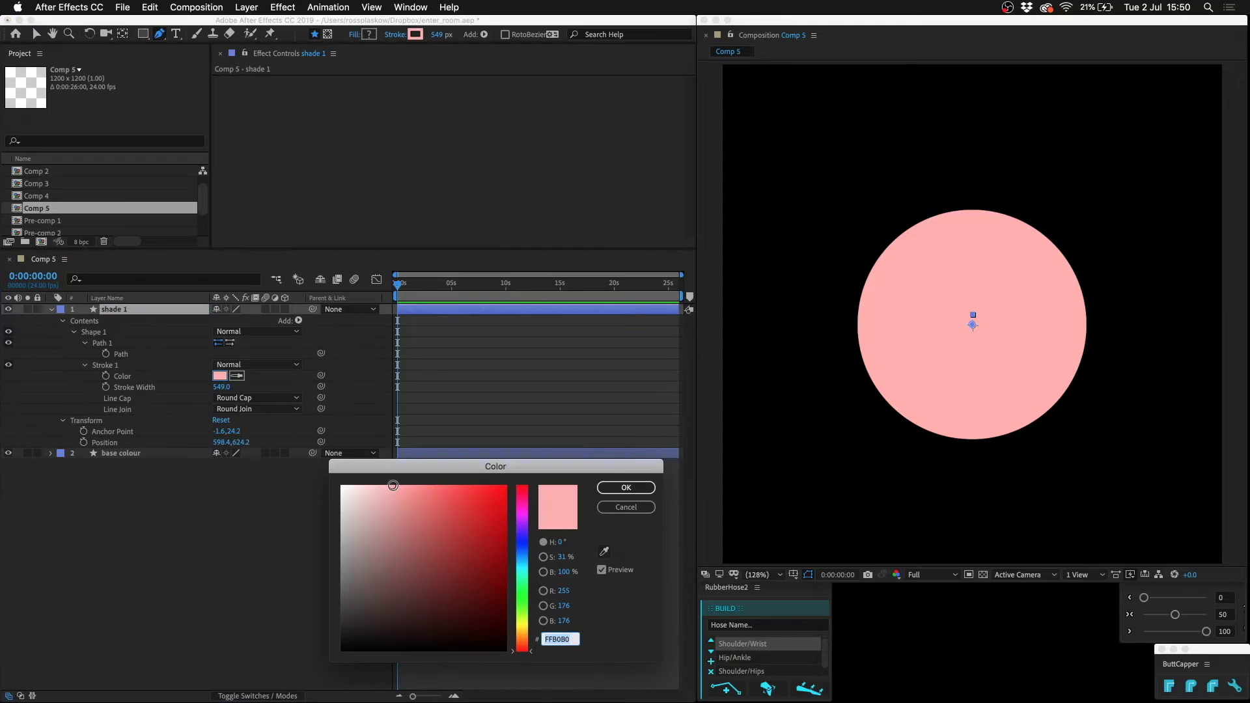
mouse_move(393, 486)
left_mouse_down()
mouse_move(395, 525)
mouse_move(422, 483)
mouse_move(392, 481)
mouse_move(435, 481)
left_mouse_up()
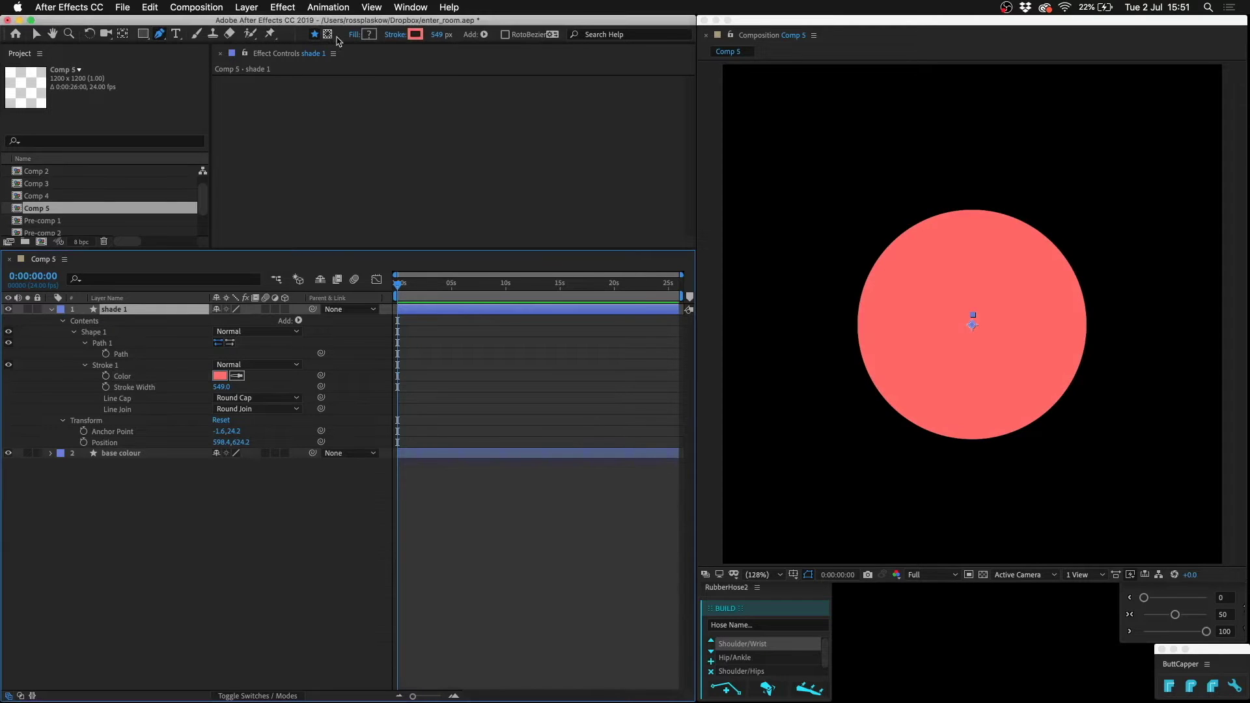
Draw a closed pen mask on shade 1 whose curved upper edge leaves only a crescent along the circle's bottom
left_click(328, 34)
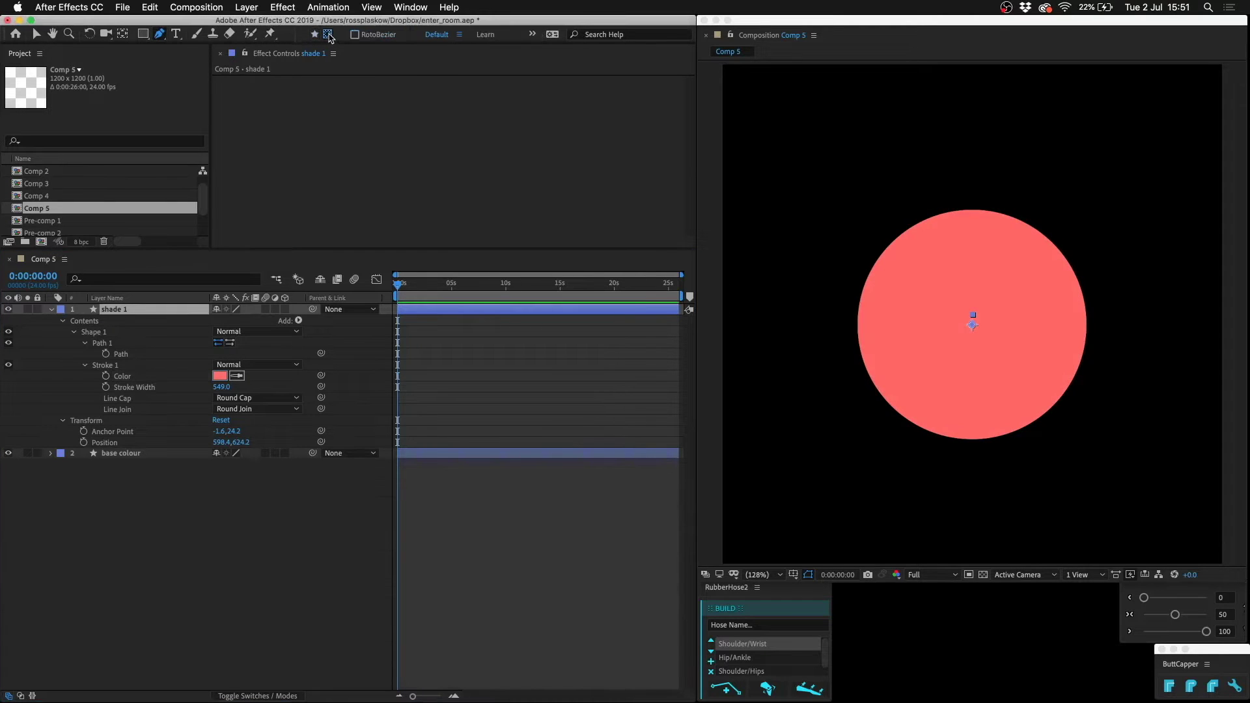
left_click(817, 305)
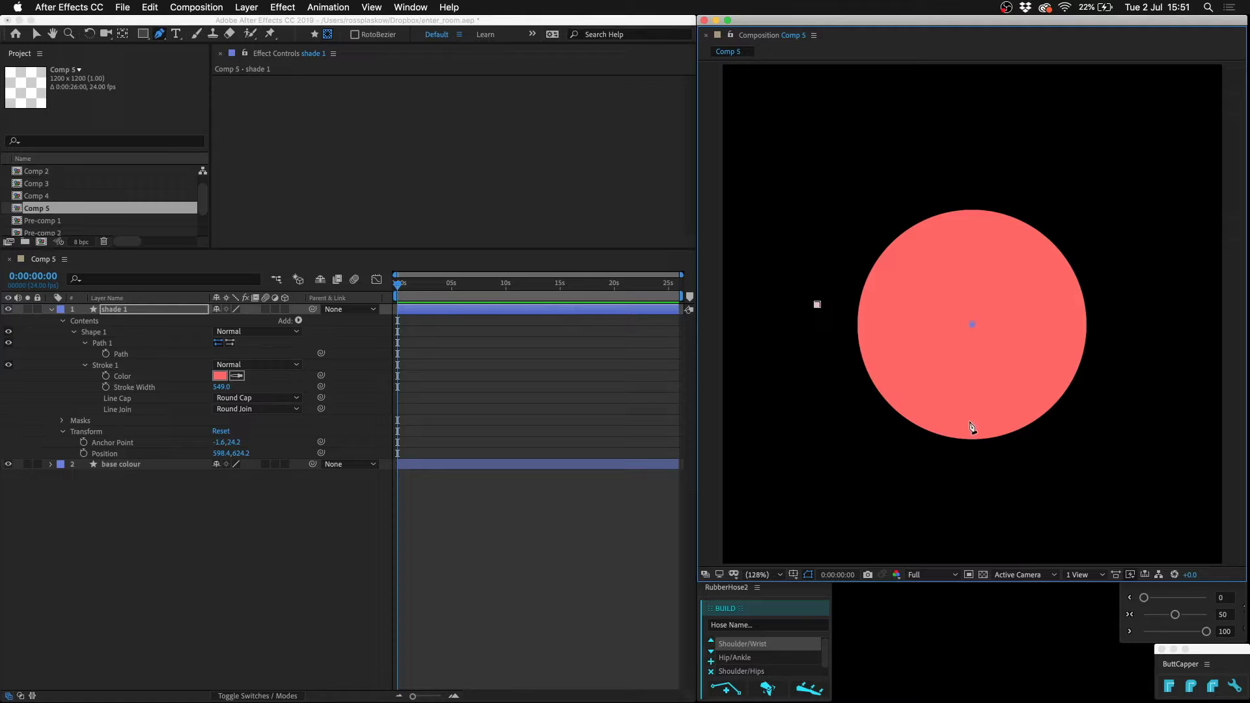
left_click_drag(972, 419, 1095, 419)
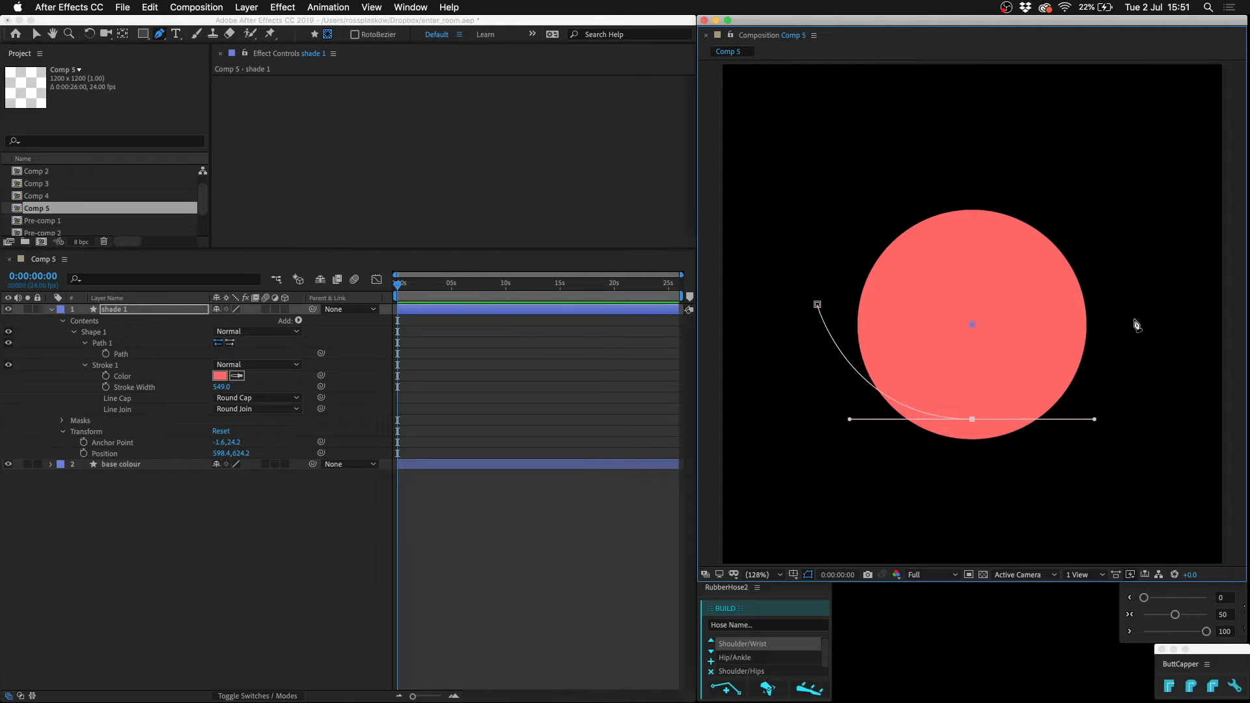
left_click(1137, 297)
left_click(1208, 303)
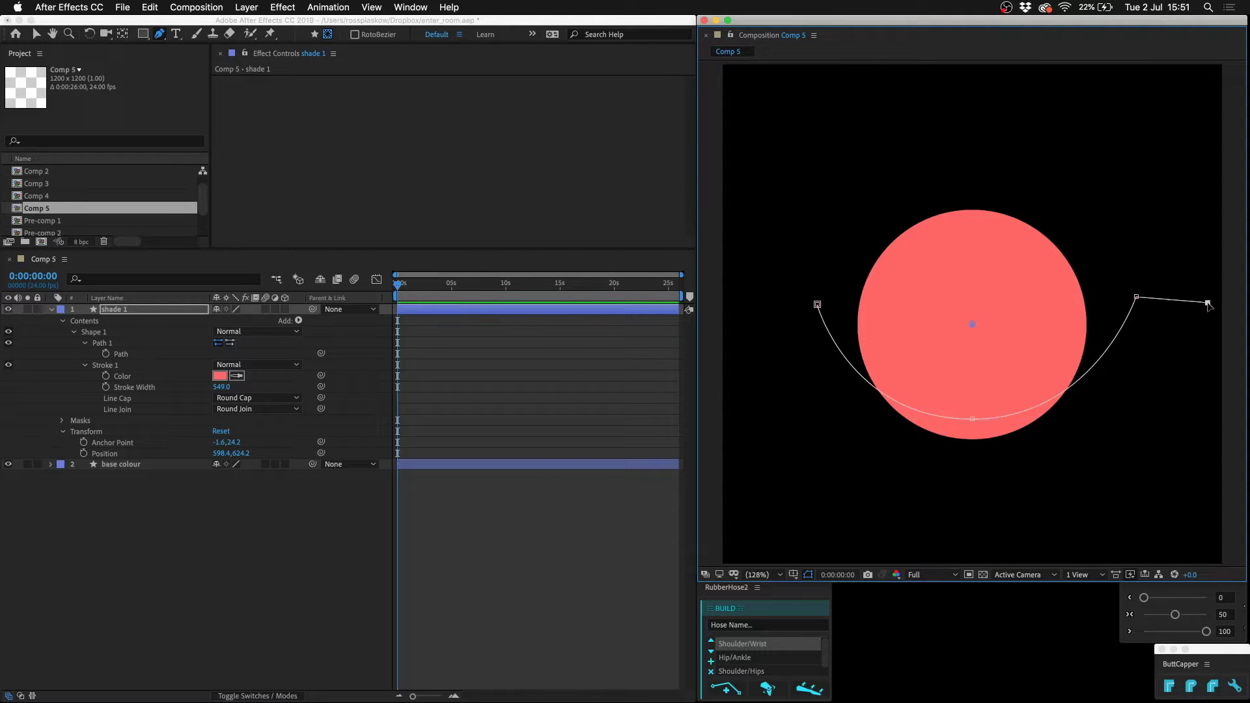
left_click(1200, 540)
left_click(738, 513)
left_click(752, 300)
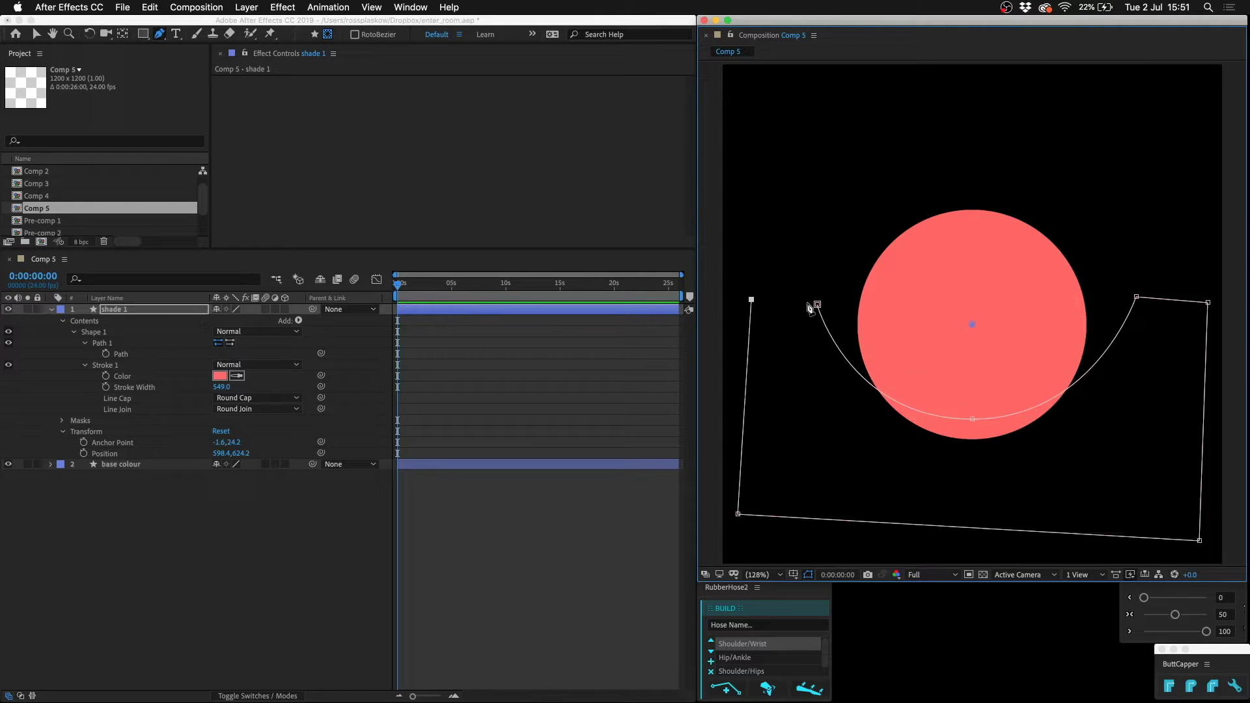
left_click(817, 304)
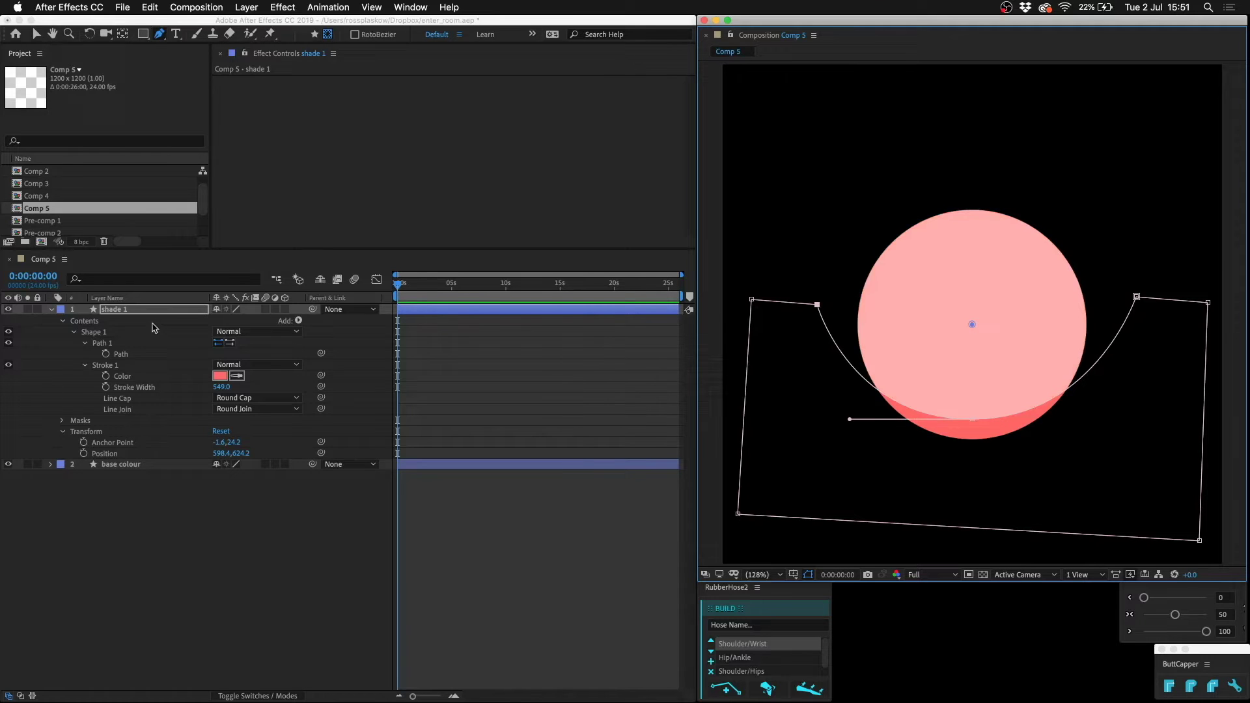
Feather the shade 1 mask so the crescent blends softly into the base colour
left_click(171, 313)
key("m")
key("m")
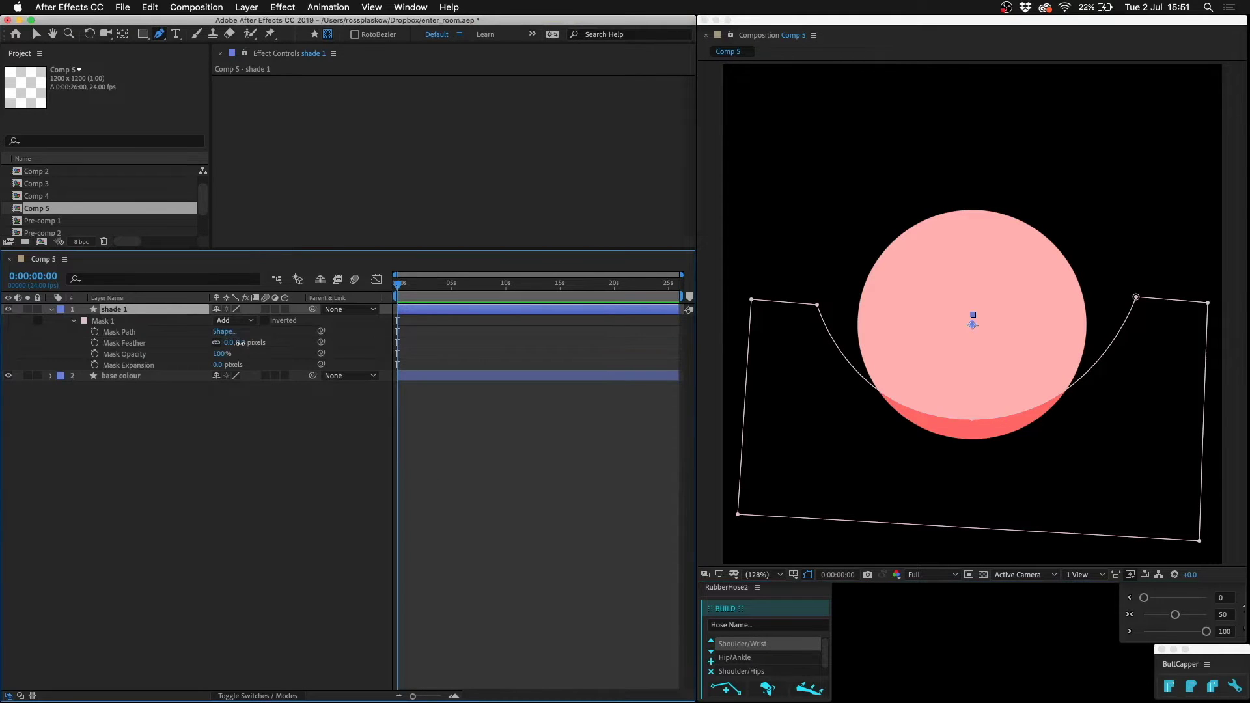
left_click_drag(240, 343, 325, 344)
left_click(130, 333)
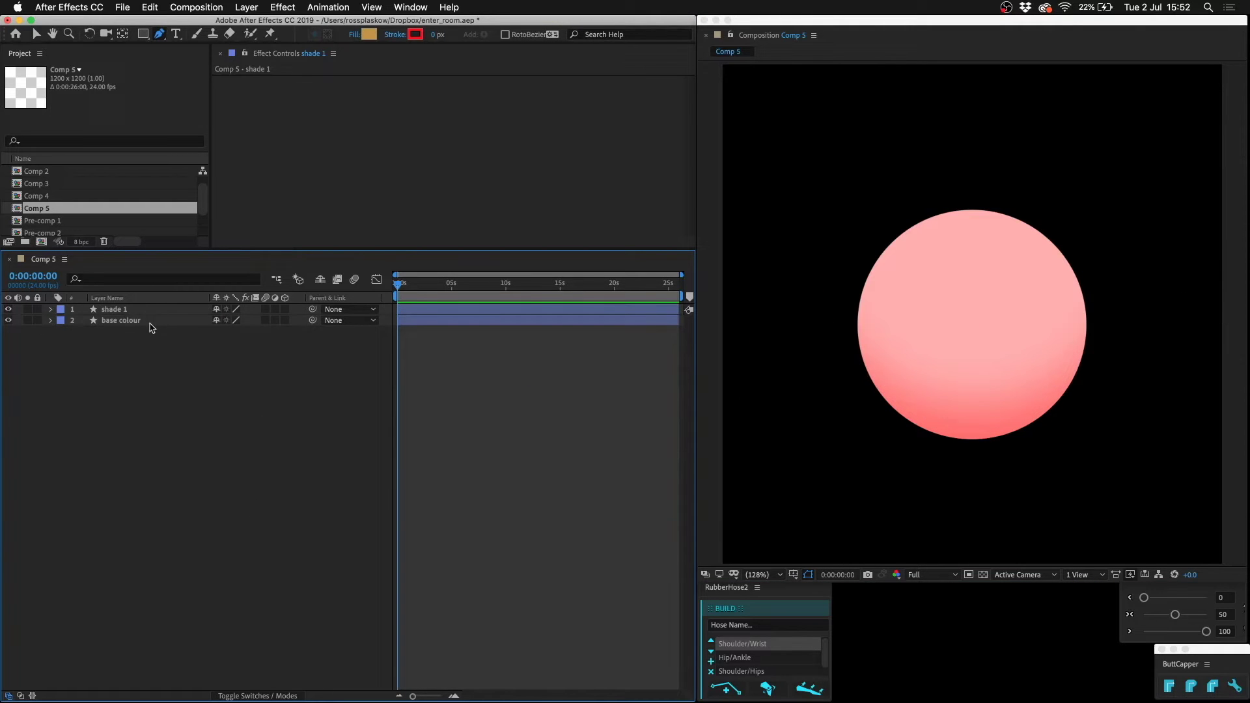
Duplicate the base colour layer and move the copy to the top of the layer stack
left_click(154, 325)
key("ctrl+d")
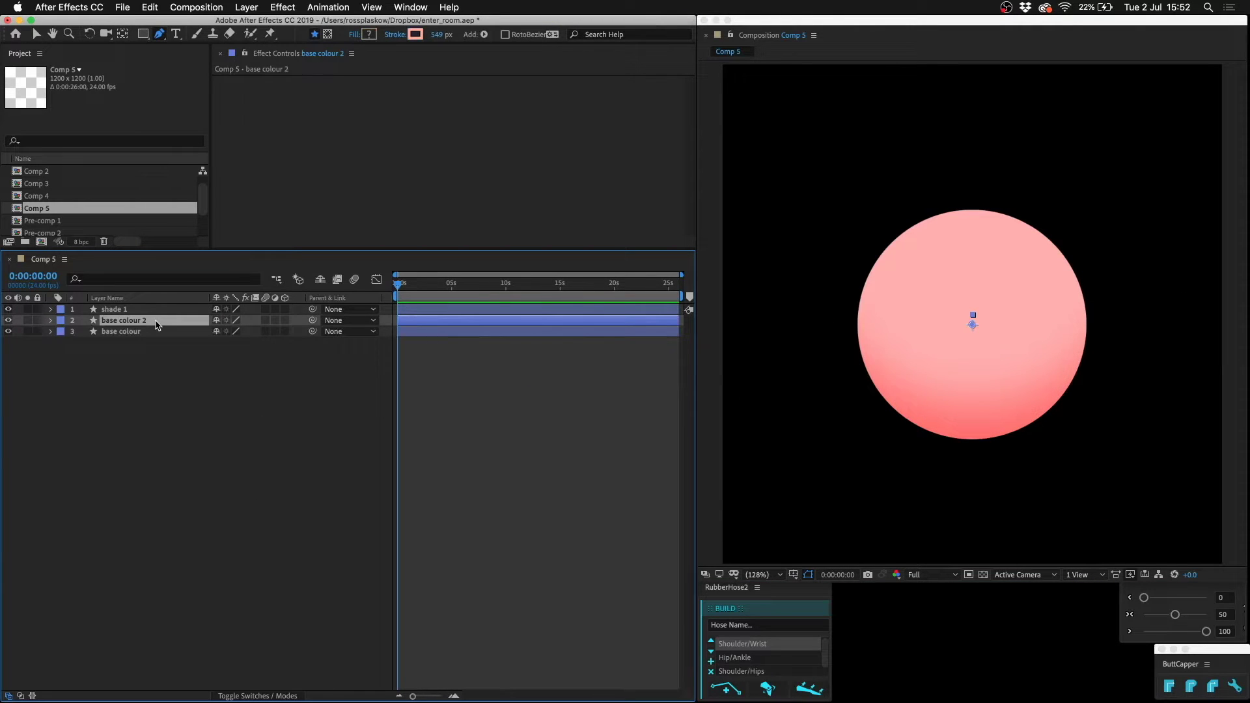
key("ctrl+bracketright")
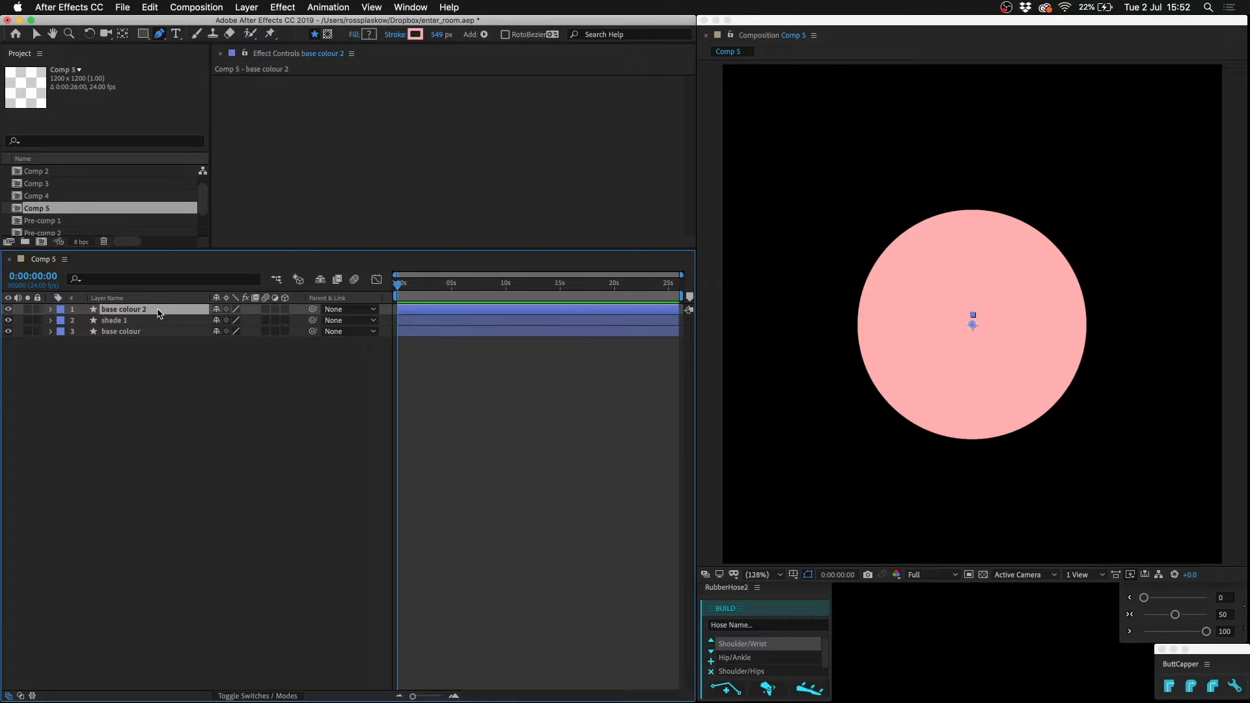
key("ctrl+bracketleft")
key("ctrl+bracketleft")
key("ctrl+bracketright")
key("ctrl+bracketright")
Set the stroke colour of the base colour 2 layer to white
key("u")
key("u")
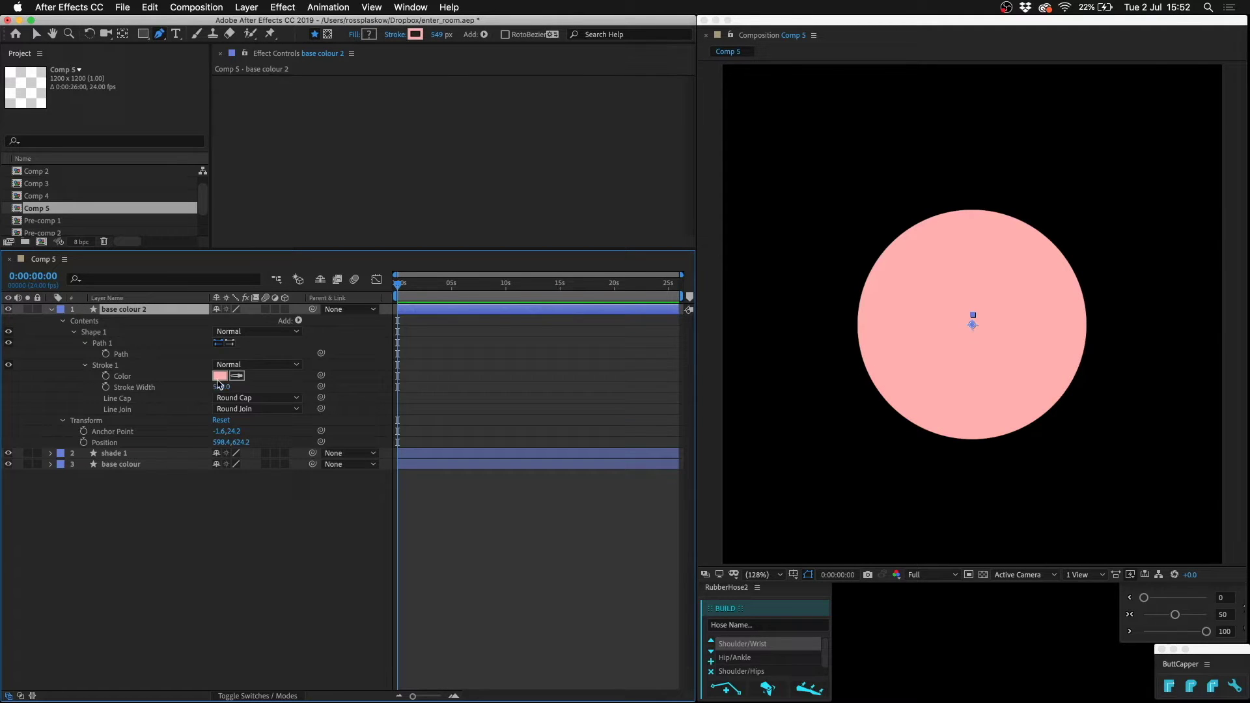
left_click(220, 377)
left_click_drag(385, 569, 215, 344)
key("Return")
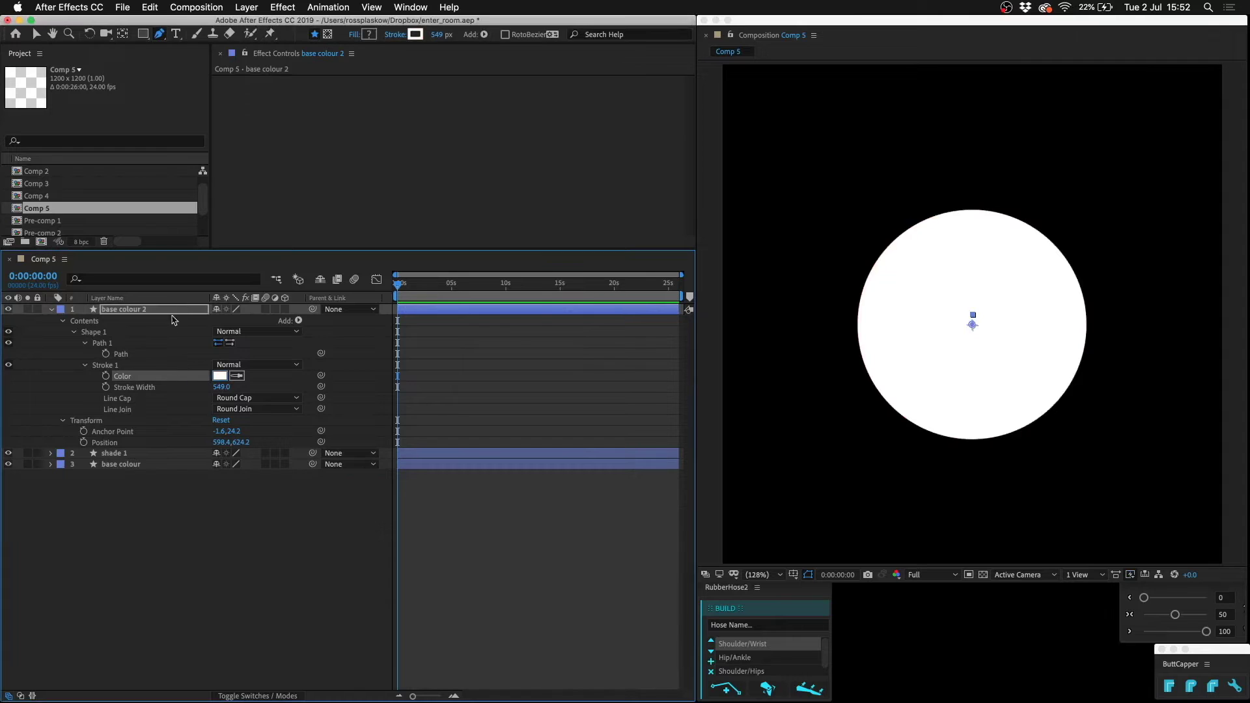
Draw a small flattened oval mask near the top of the circle on the base colour 2 layer
left_click(183, 309)
left_click(328, 34)
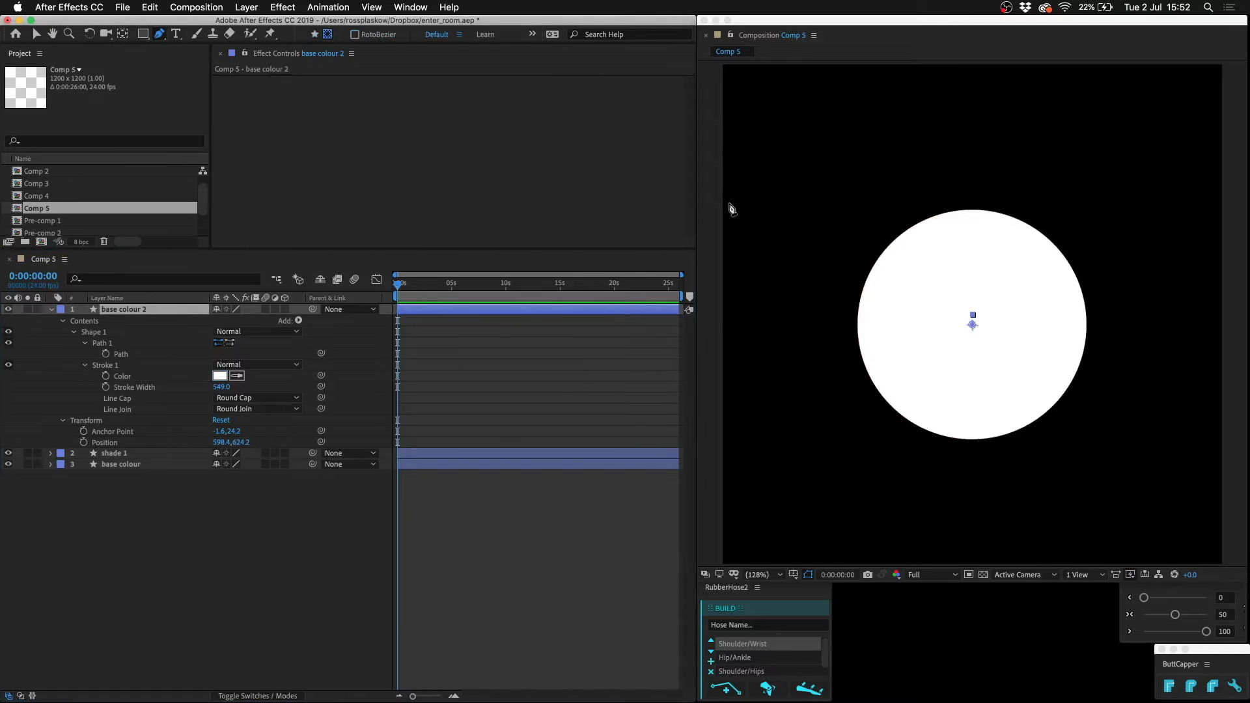
left_click(972, 235)
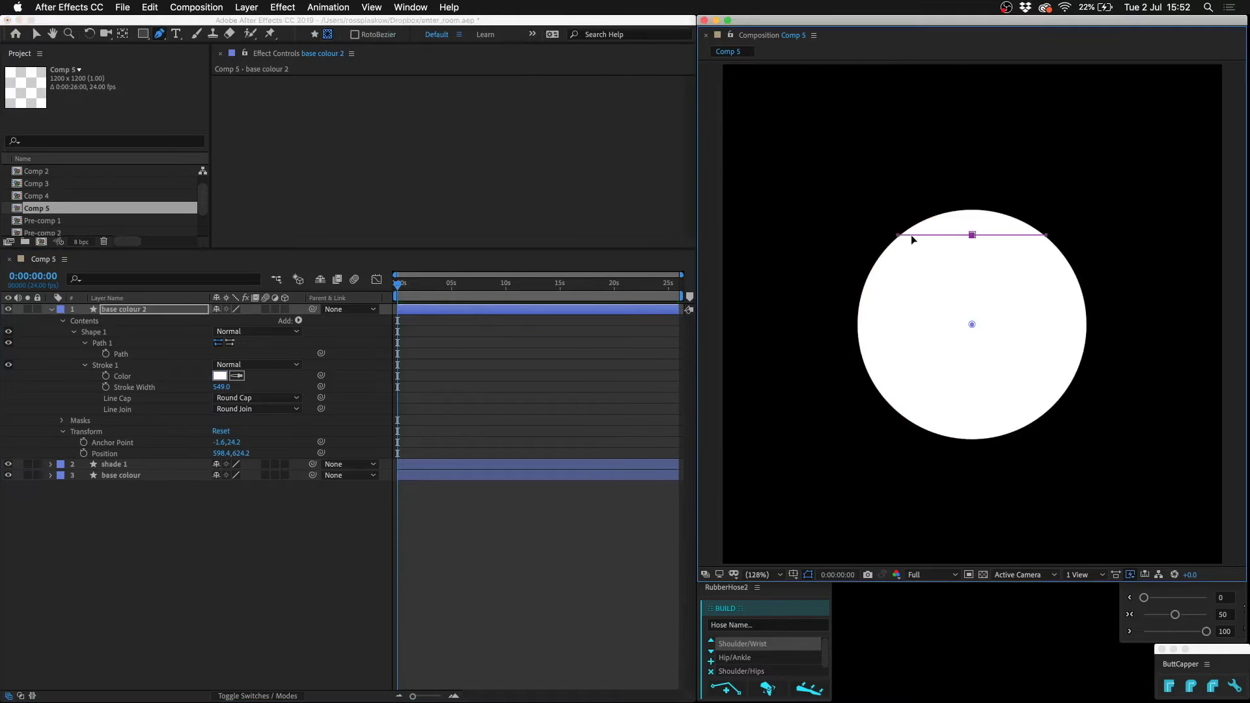
left_click_drag(912, 236, 915, 235)
left_click_drag(972, 265, 1034, 270)
left_click_drag(973, 236, 973, 227)
Set the mask feather of the white oval highlight to 121 pixels
left_click(124, 347)
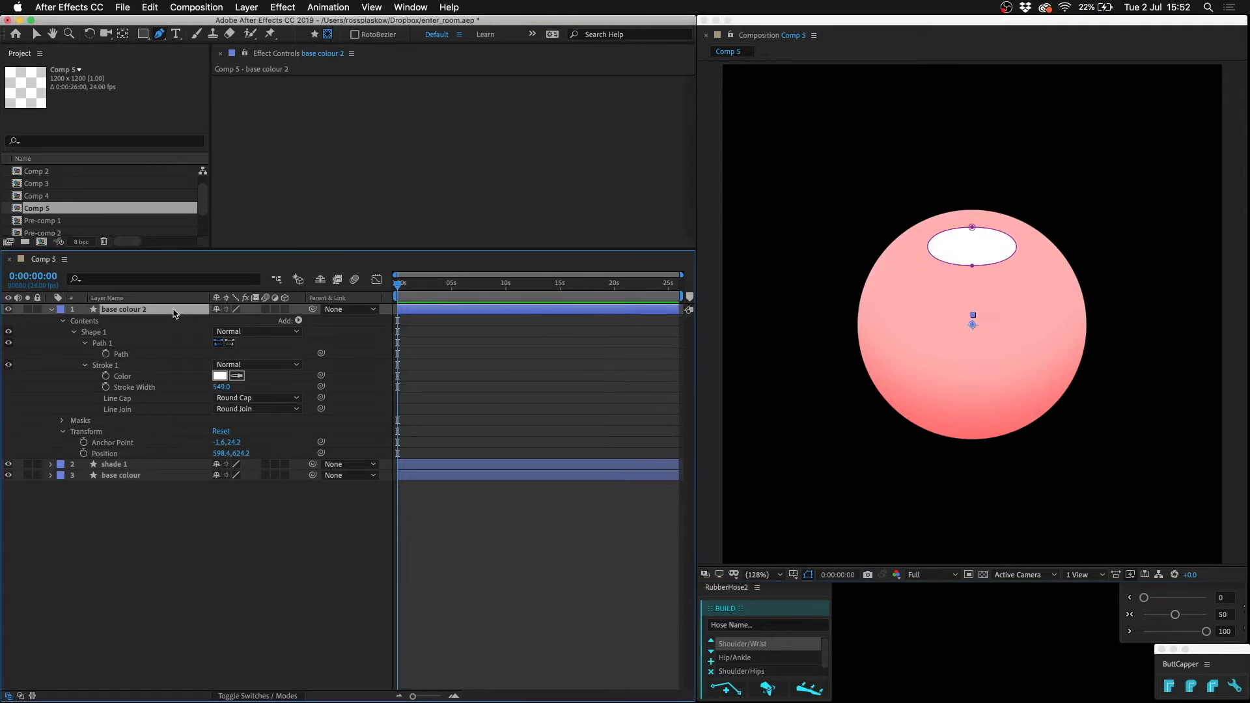
key("f")
left_click_drag(242, 332, 323, 330)
left_click(287, 494)
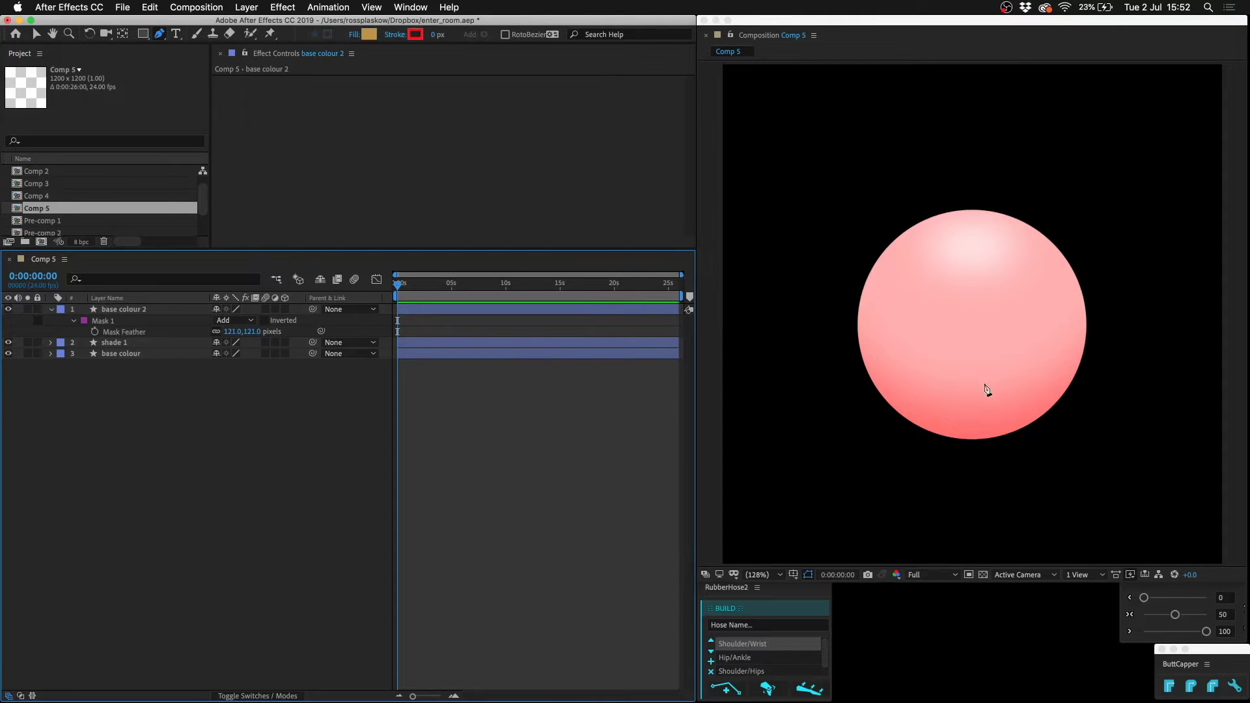
Duplicate the original base colour layer, bring the copy to the top of the stack and rename it as rim light
left_click(163, 330)
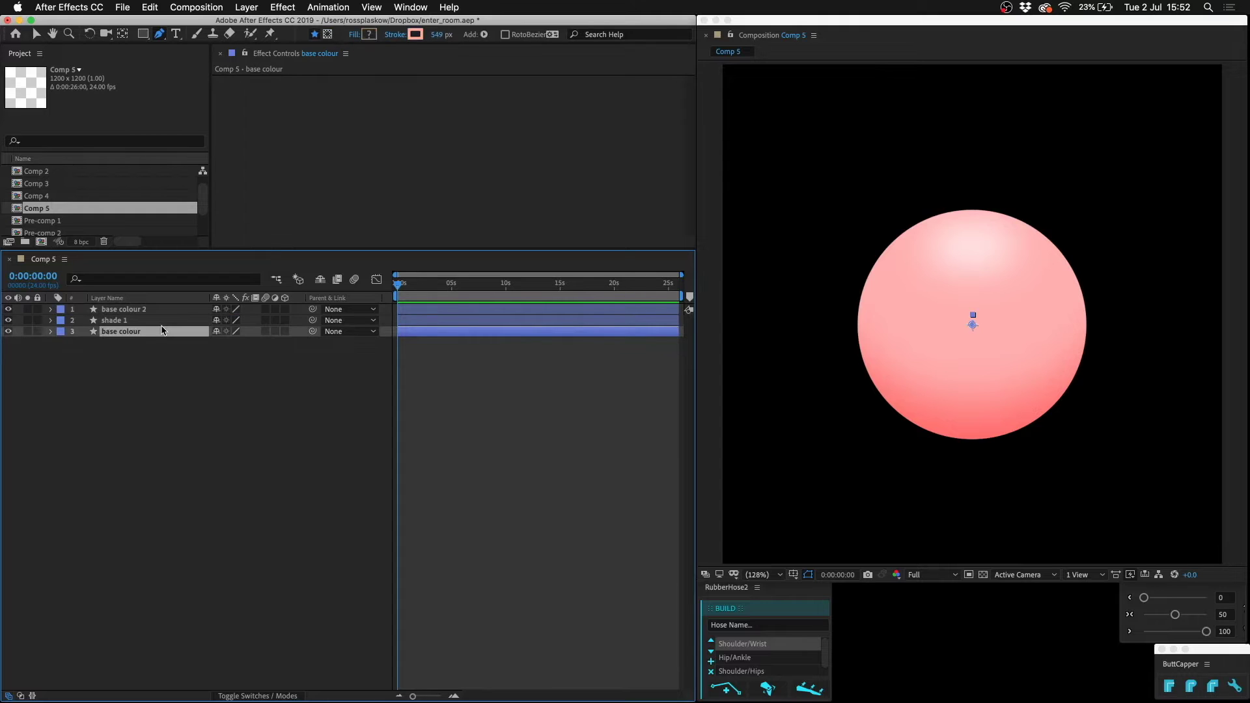
key("cmd+d")
key("super+shift+bracketright")
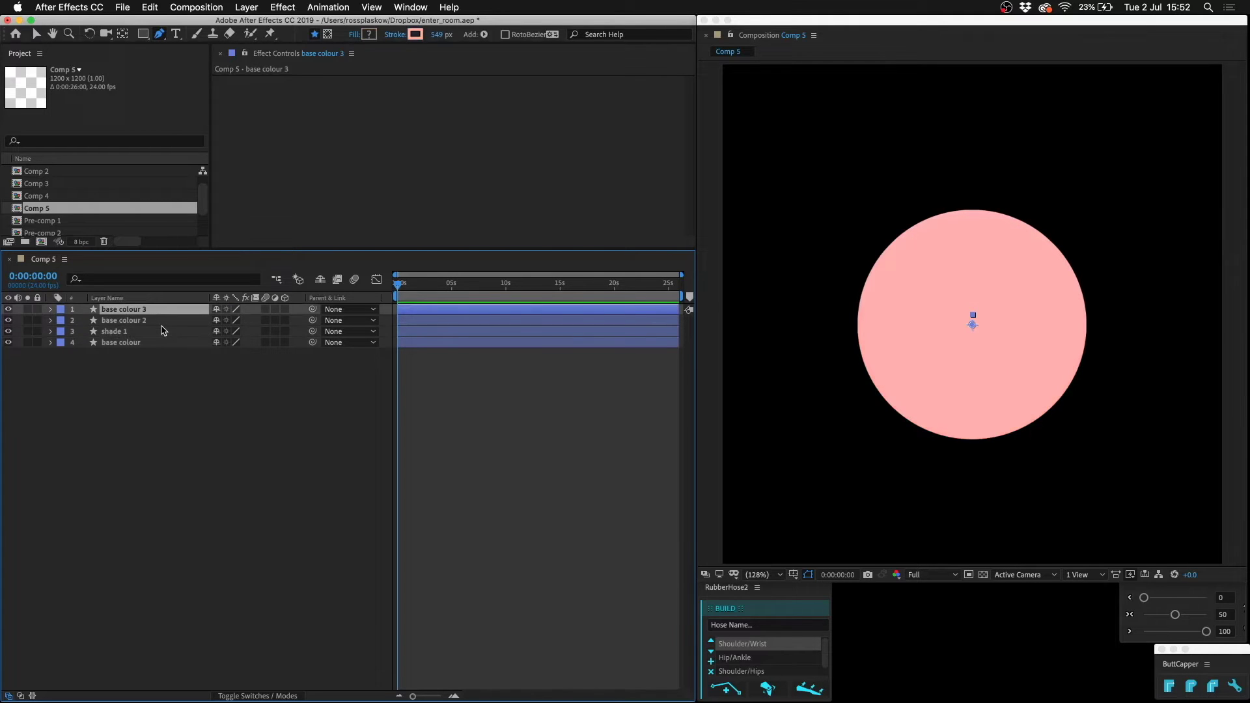
key("Return")
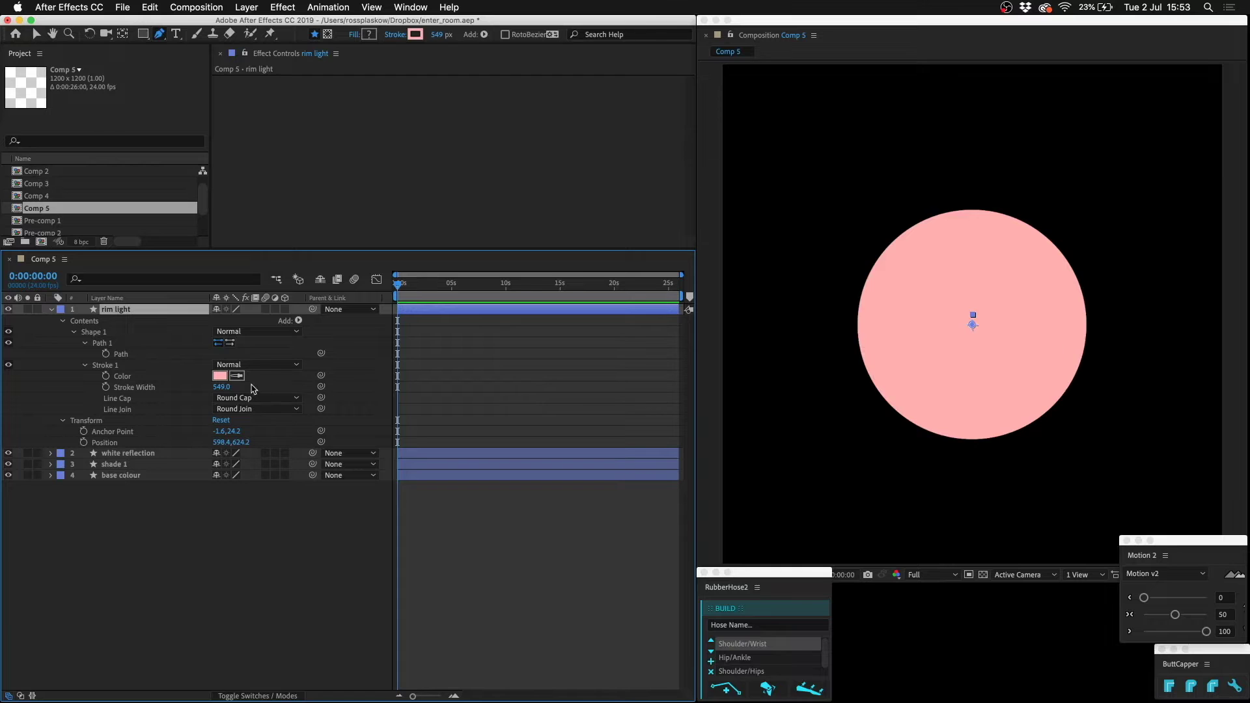
Set the rim light layer's stroke colour to white FFFFFF
left_click(221, 376)
type("FFFFFF")
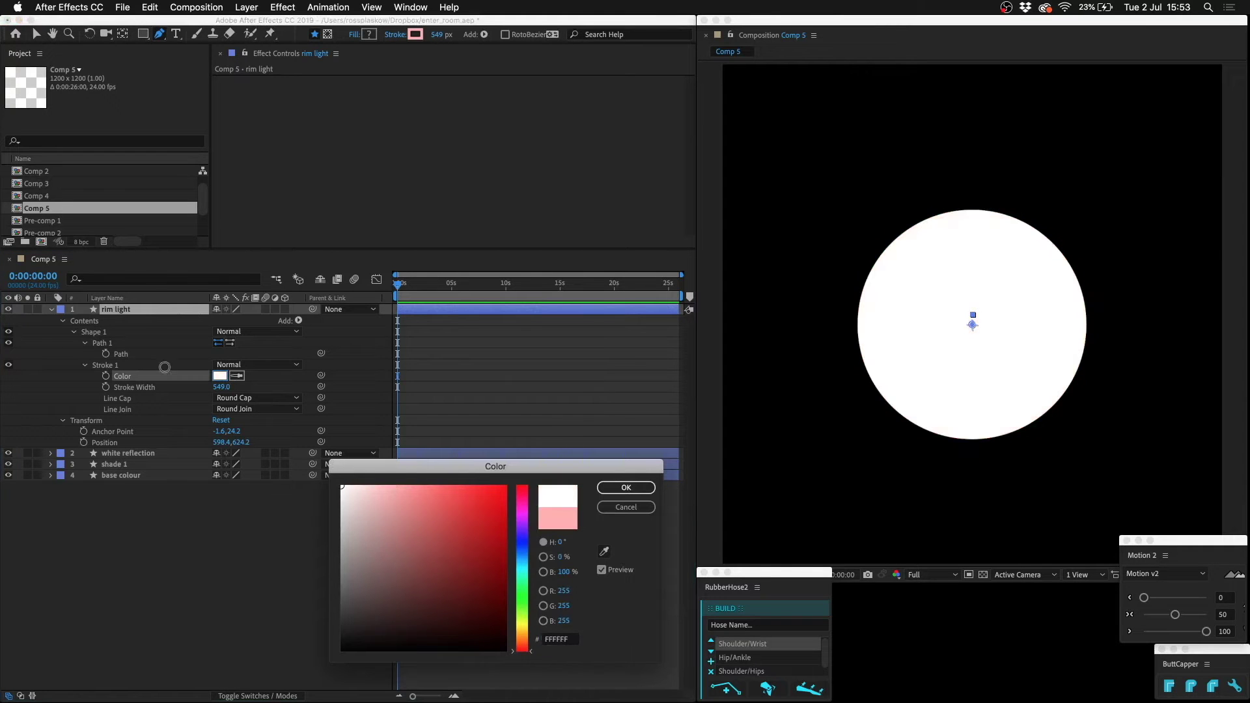
key("Return")
Draw a closed pen mask on rim light that follows the circle's lower edge, leaving only a thin white sliver
left_click(169, 312)
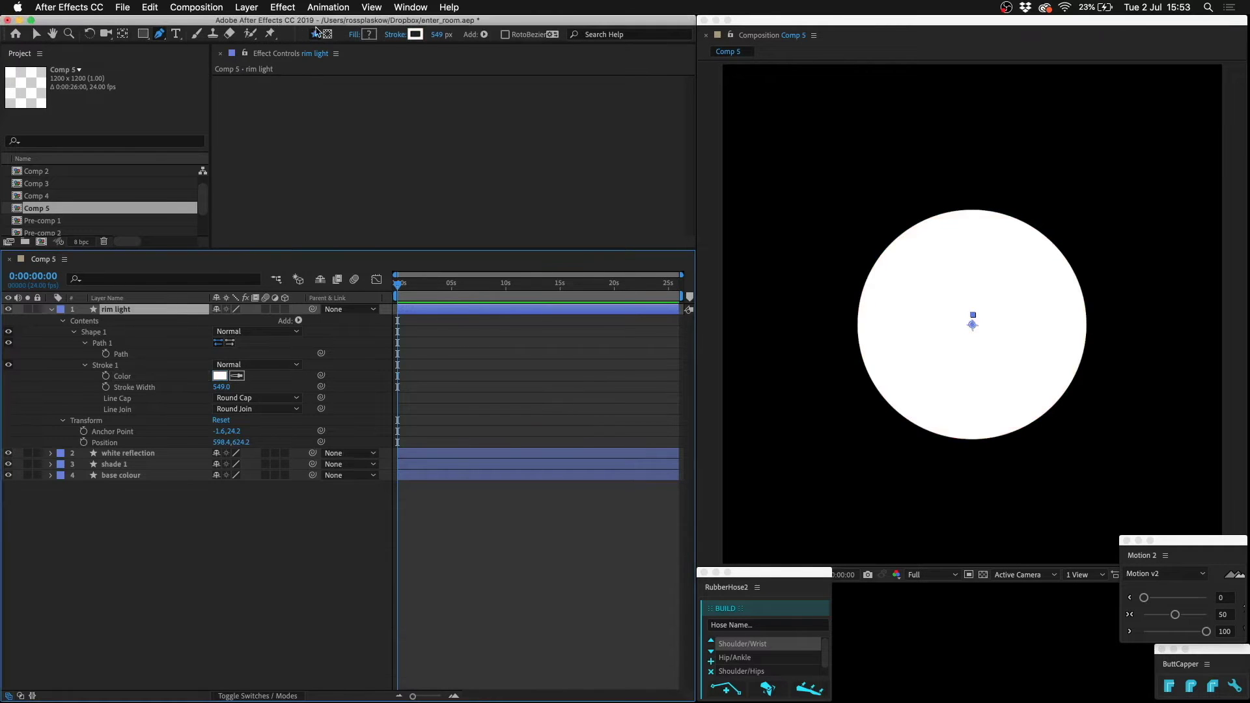
left_click(856, 305)
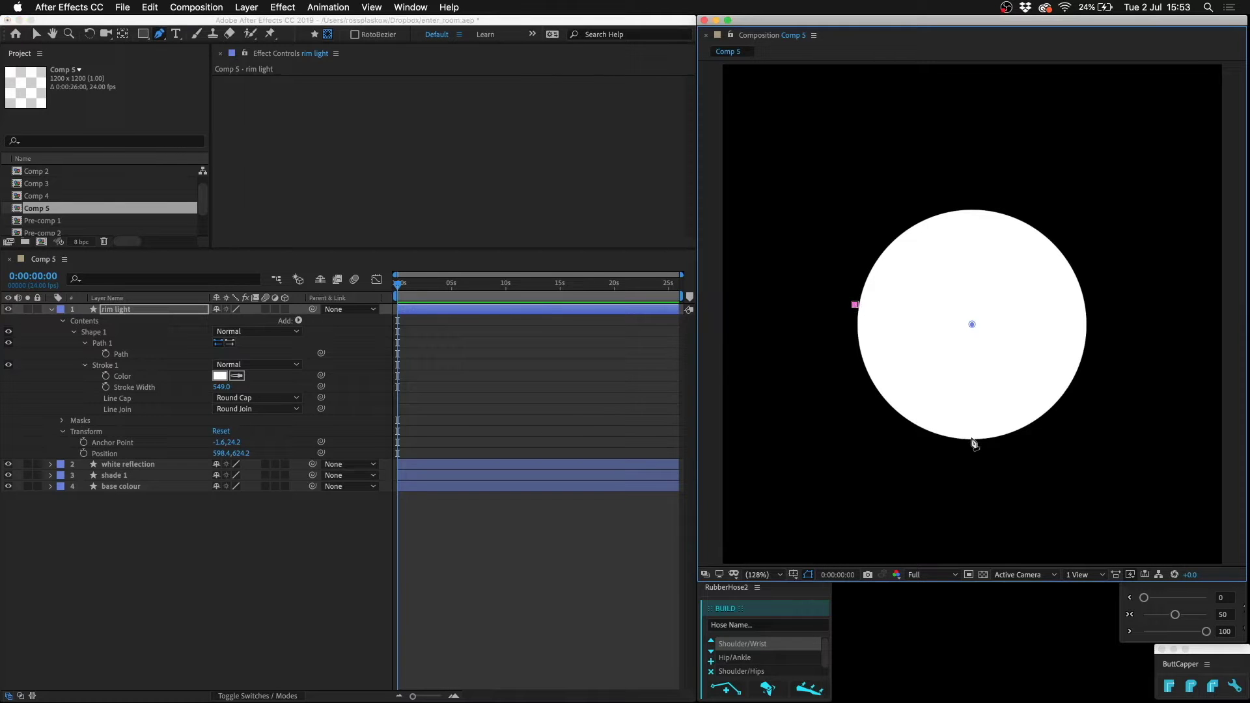
left_click_drag(973, 439, 1089, 436)
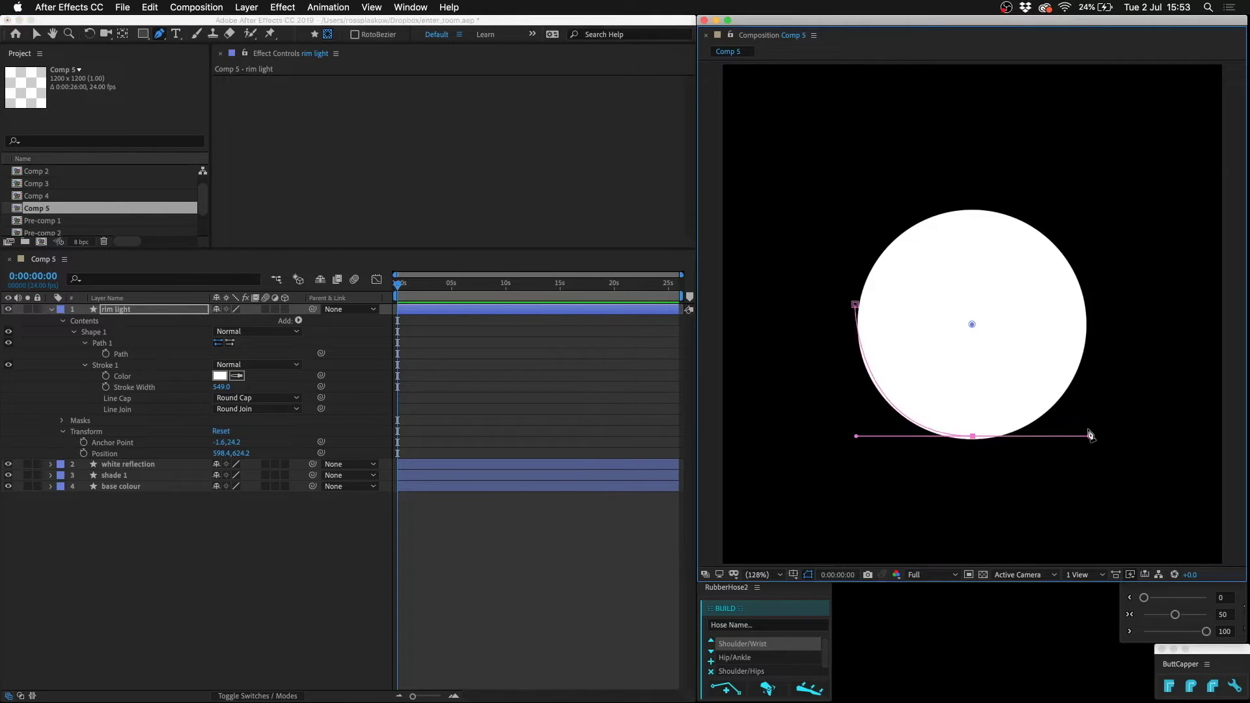
left_click(1089, 301)
left_click(1165, 300)
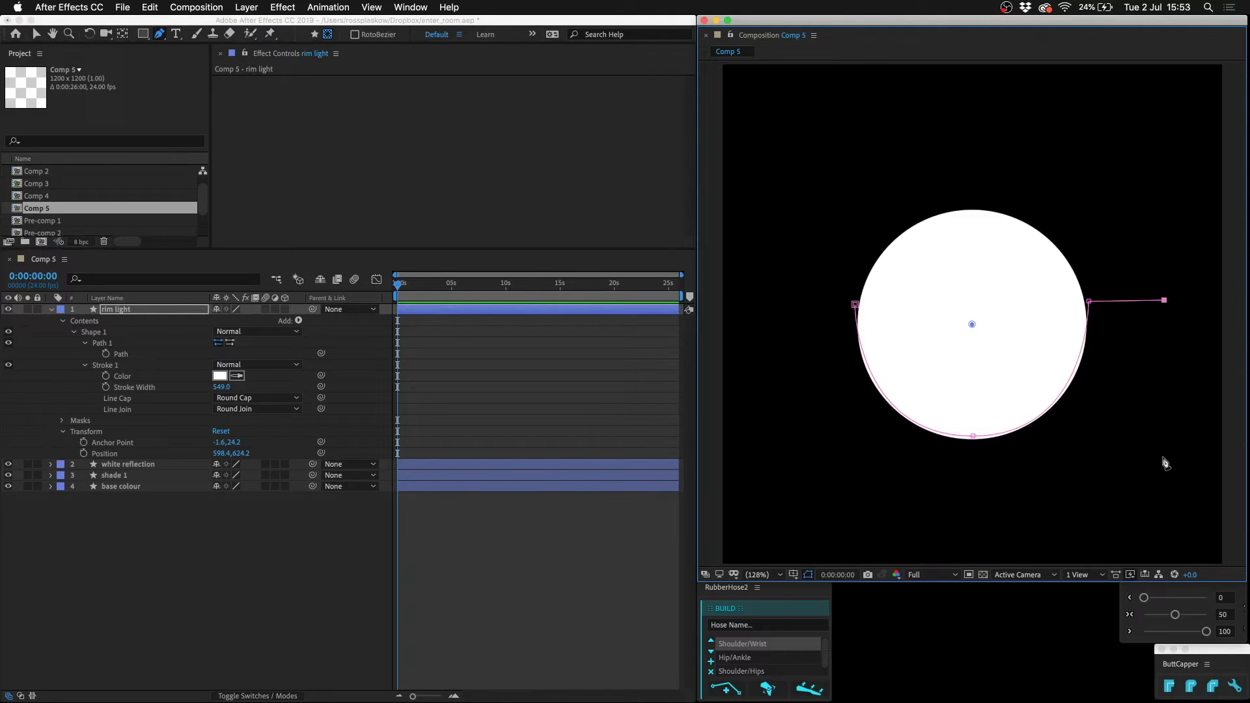
left_click(1159, 528)
left_click(783, 483)
left_click(796, 314)
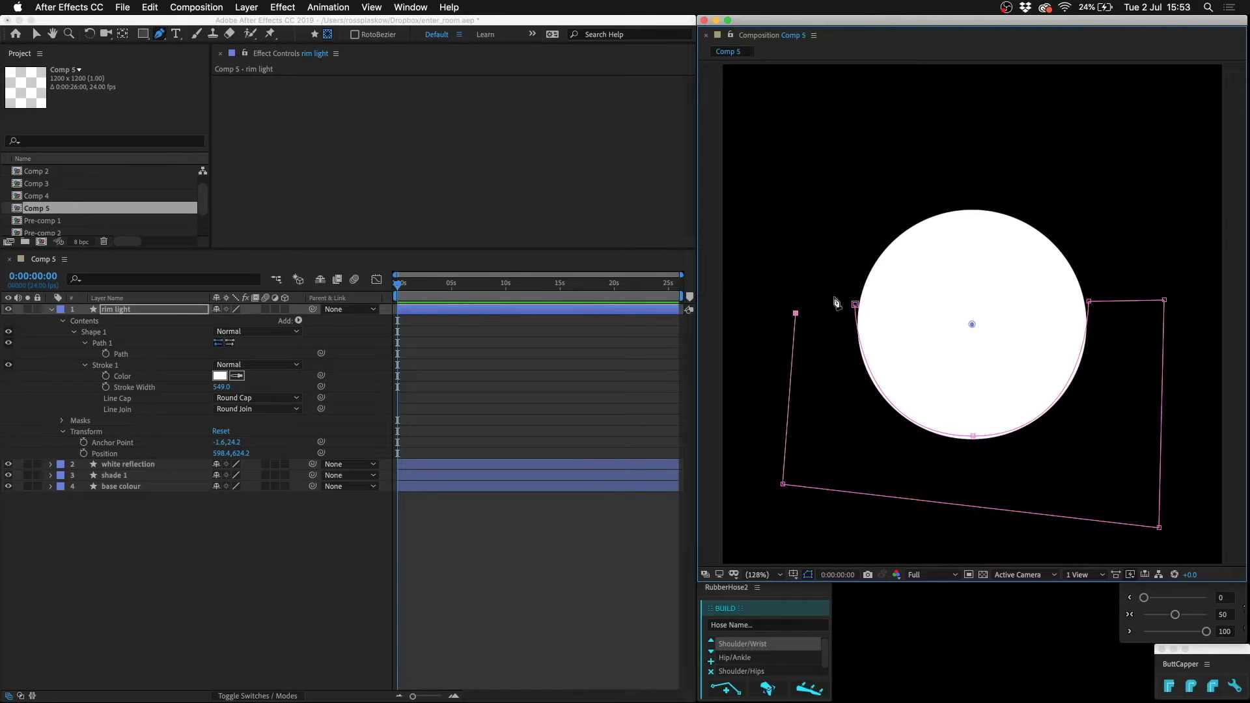
left_click(855, 305)
left_click(973, 441)
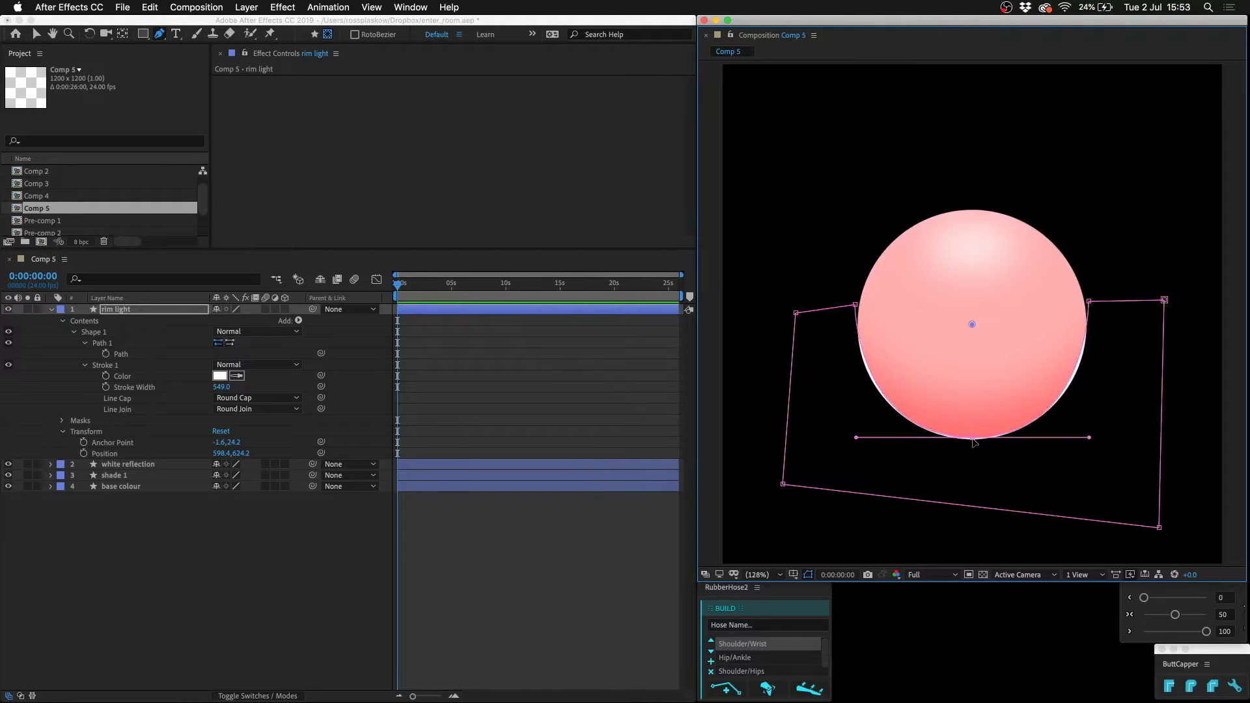
Add points to the rim light mask along the circle's lower-left and lower-right edges and set its mask feather to 37 pixels
left_click(870, 370)
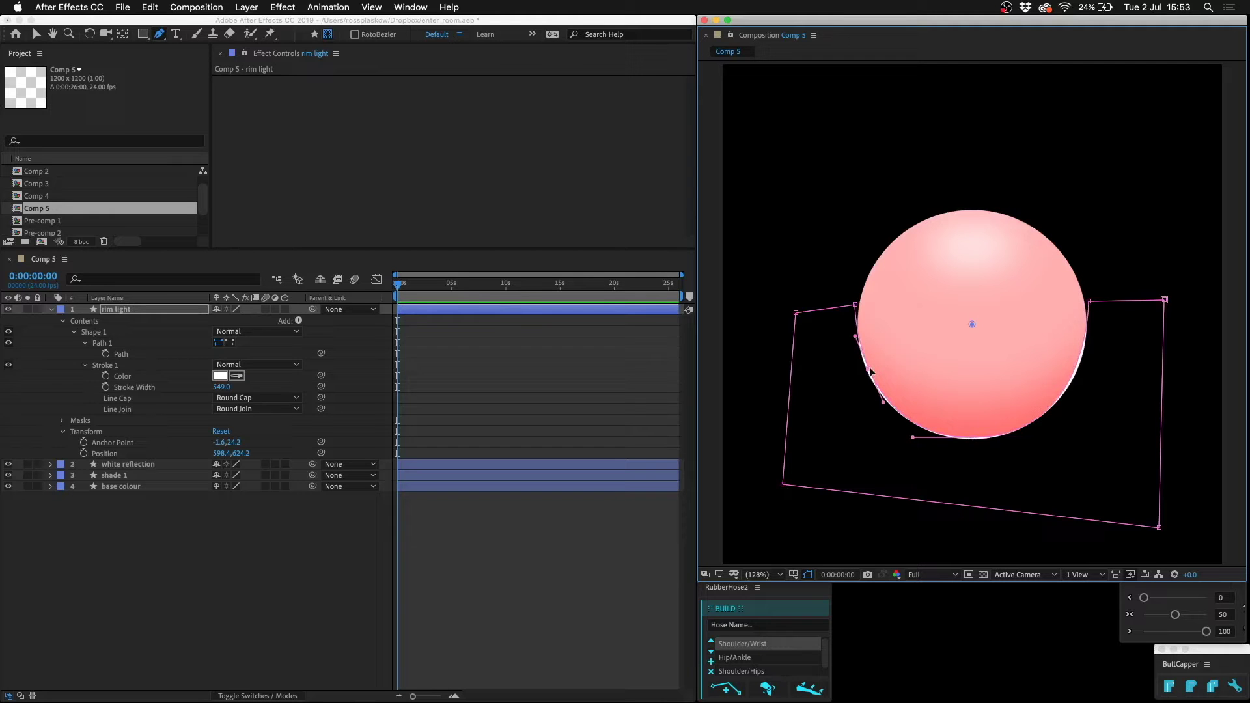
left_click(1077, 369)
left_click(168, 312)
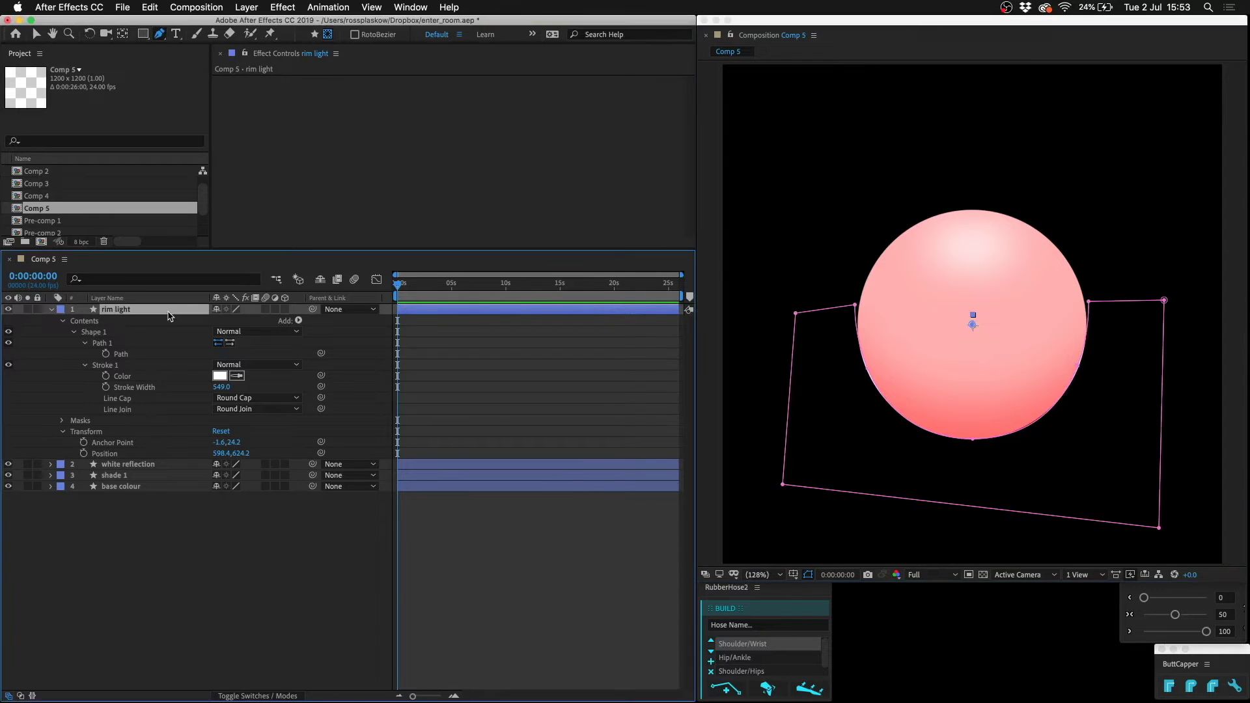
key("f")
left_click_drag(241, 331, 265, 331)
Fine-tune the rim light mask's side and bottom points so its curve follows the circle's lower edge evenly
left_click(866, 369)
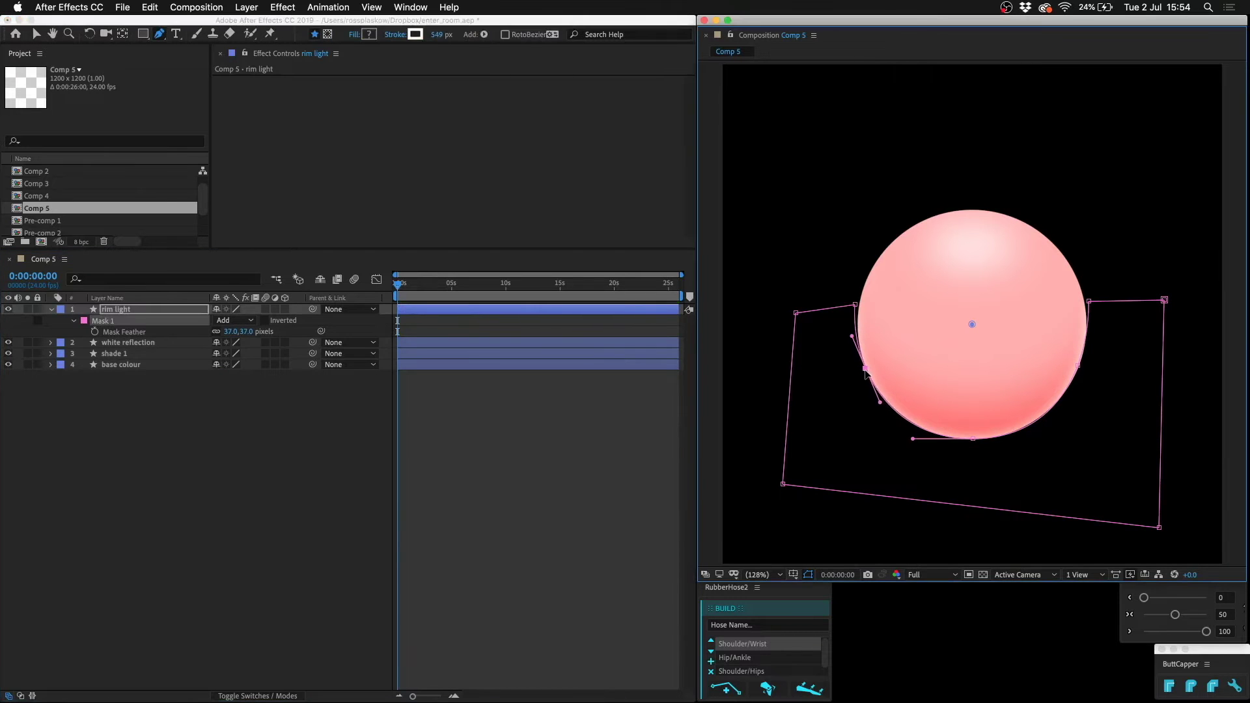
left_click(1079, 367)
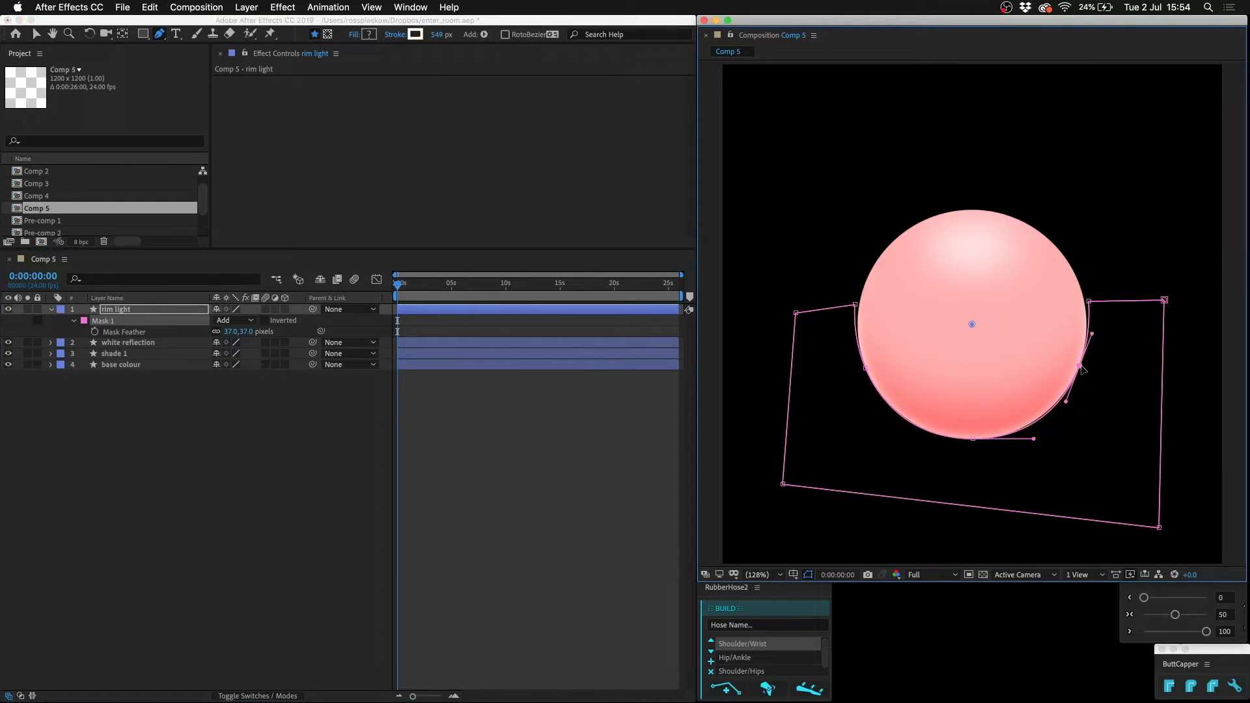
left_click(974, 440)
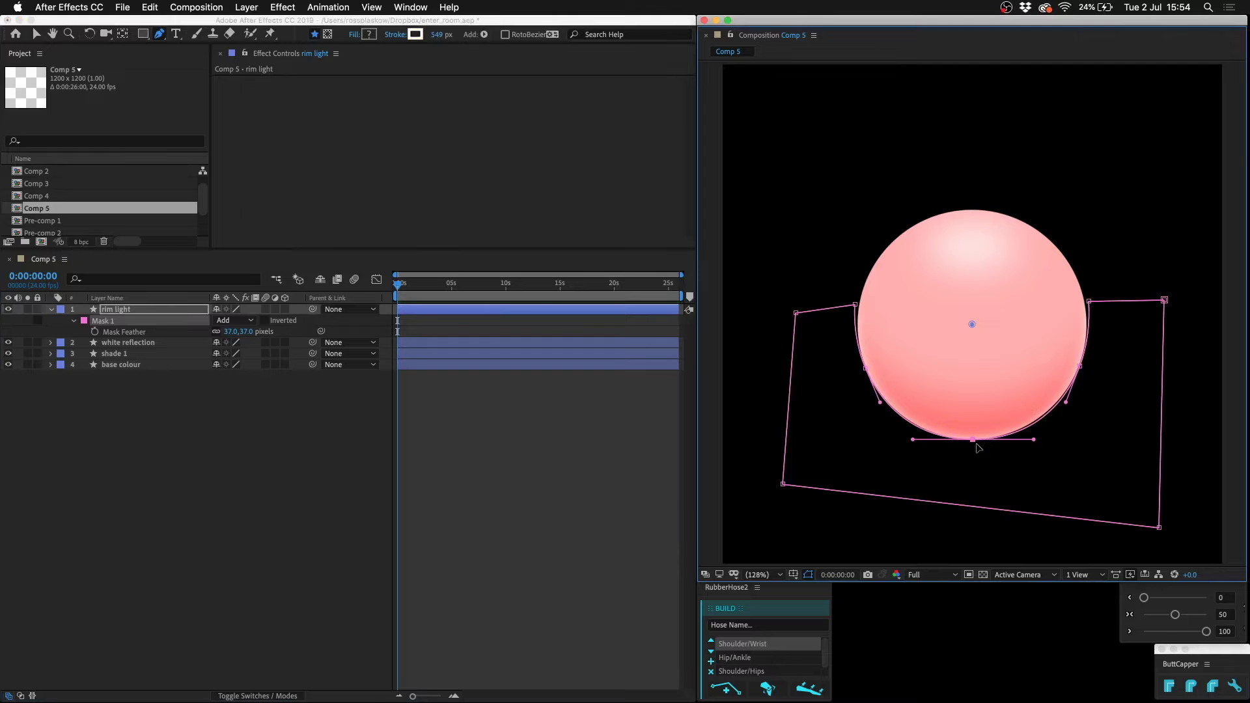
left_click(362, 549)
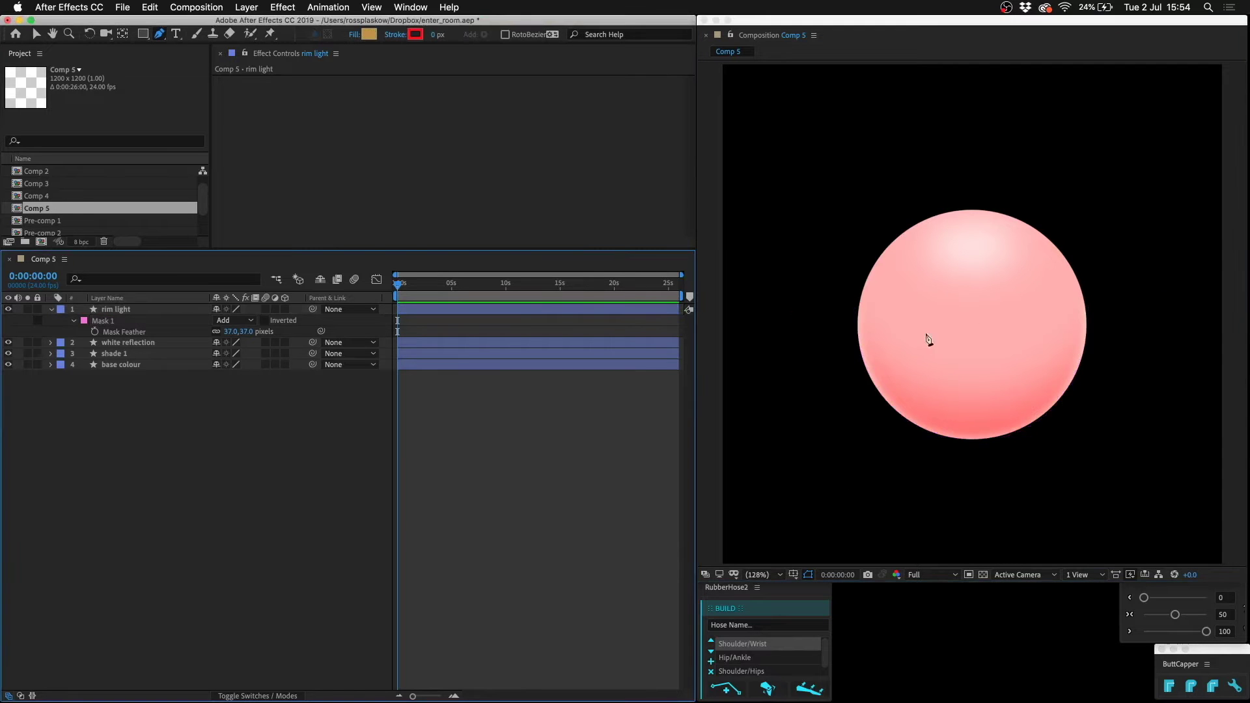
Change the shade 1 layer's stroke colour to a stronger, more saturated red
left_click(141, 355)
key("u")
key("u")
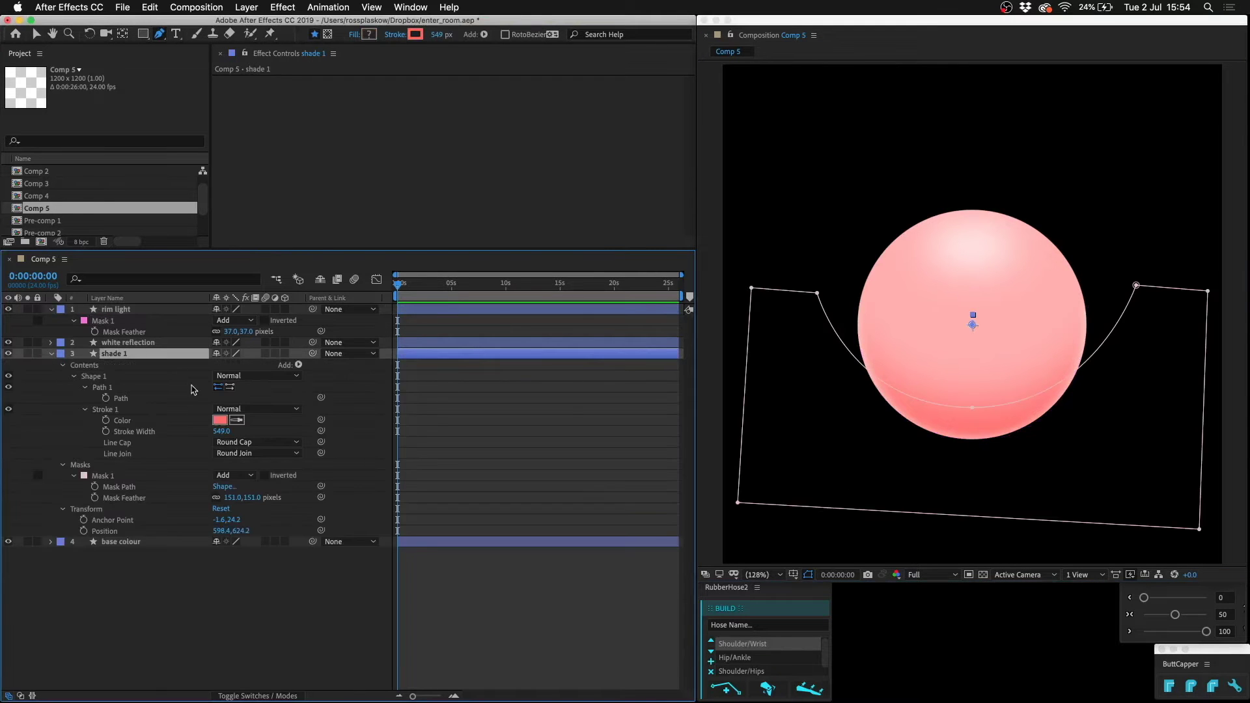
left_click(219, 420)
left_click_drag(463, 493, 470, 482)
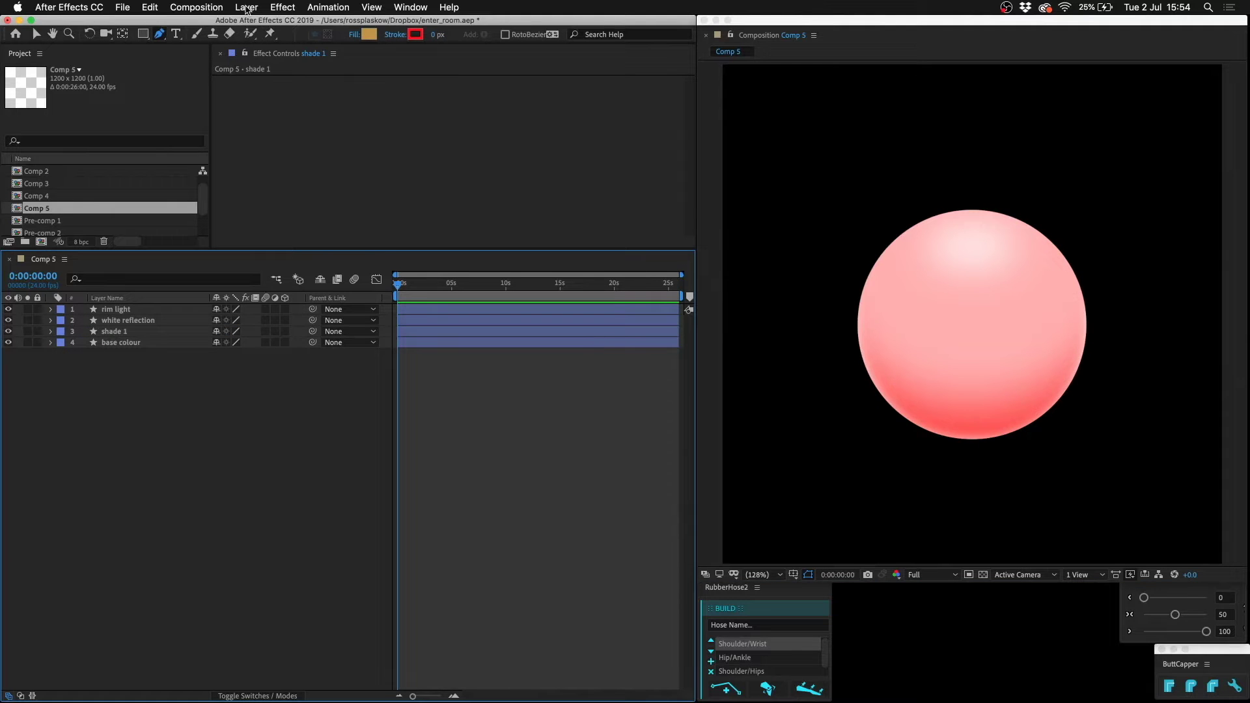
Add an adjustment layer with a Hue/Saturation effect and set its Master Hue to -37°
left_click(246, 9)
mouse_move(261, 23)
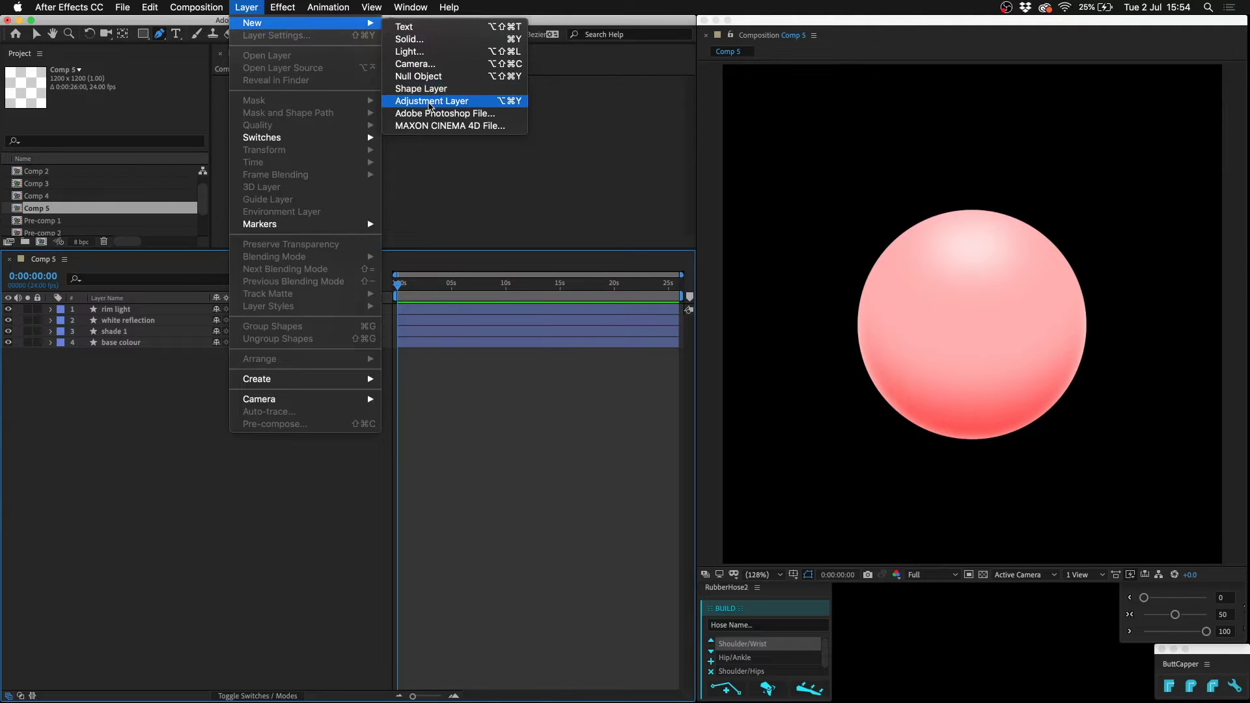
left_click(430, 102)
left_click(283, 7)
mouse_move(313, 142)
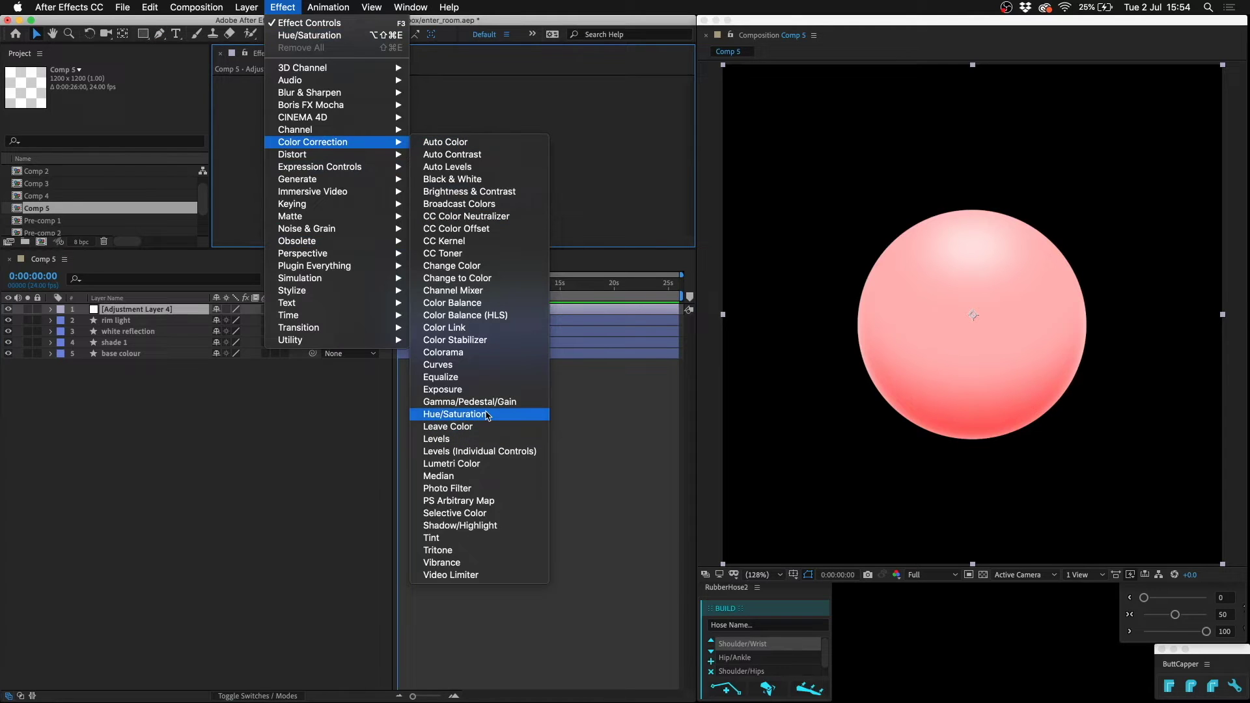
left_click(488, 415)
left_click_drag(475, 160, 472, 159)
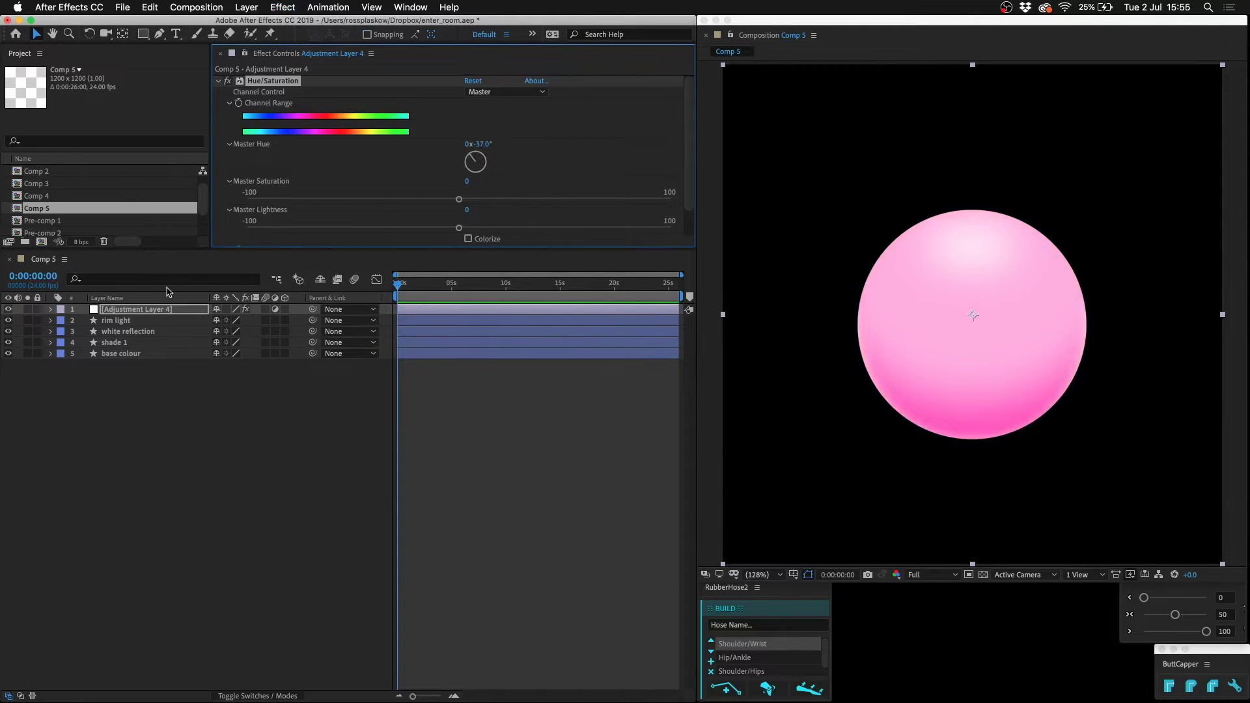
Draw a closed crescent-shaped pen mask on the adjustment layer, curving across the ball just above its darkest shade
left_click(147, 310)
left_click(160, 34)
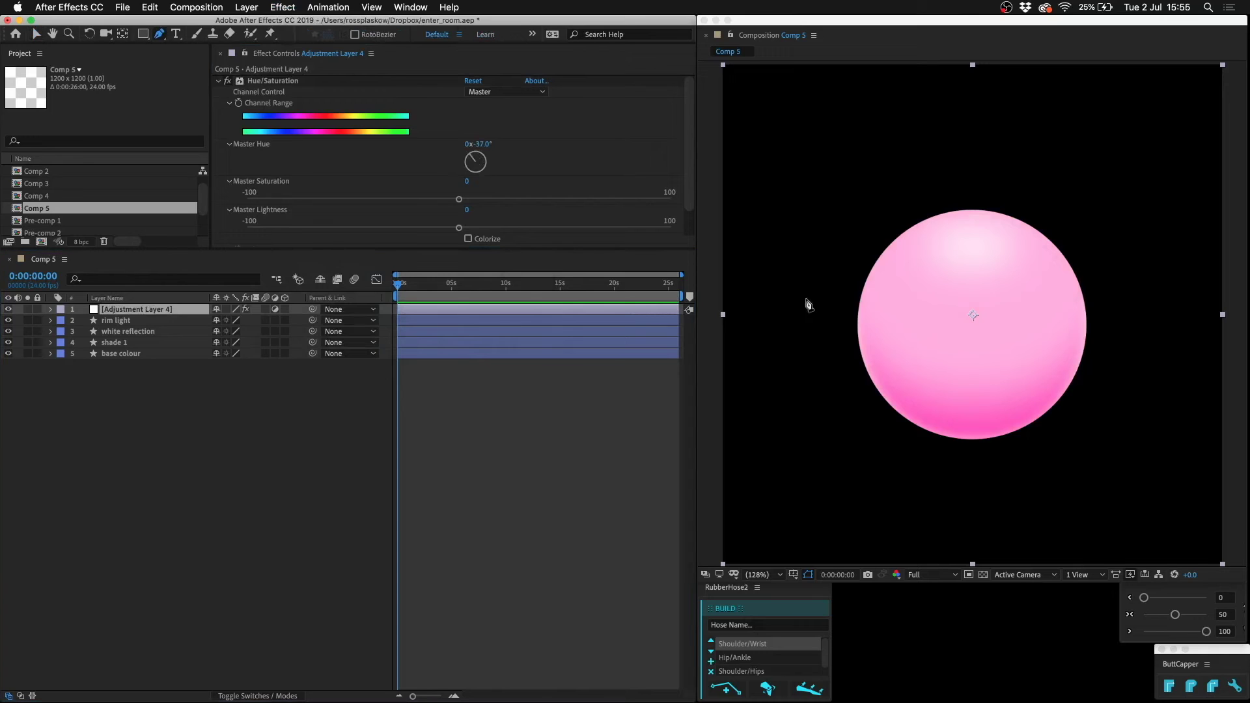
left_click(786, 252)
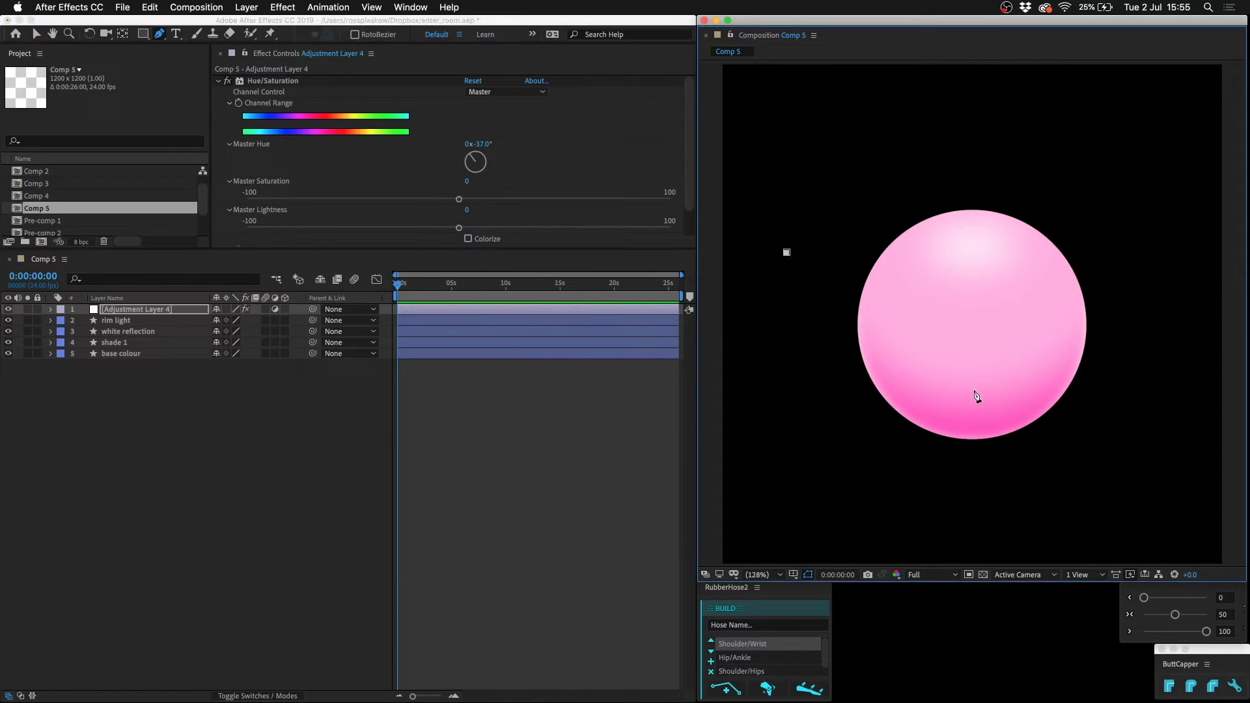
left_click_drag(975, 390, 1107, 390)
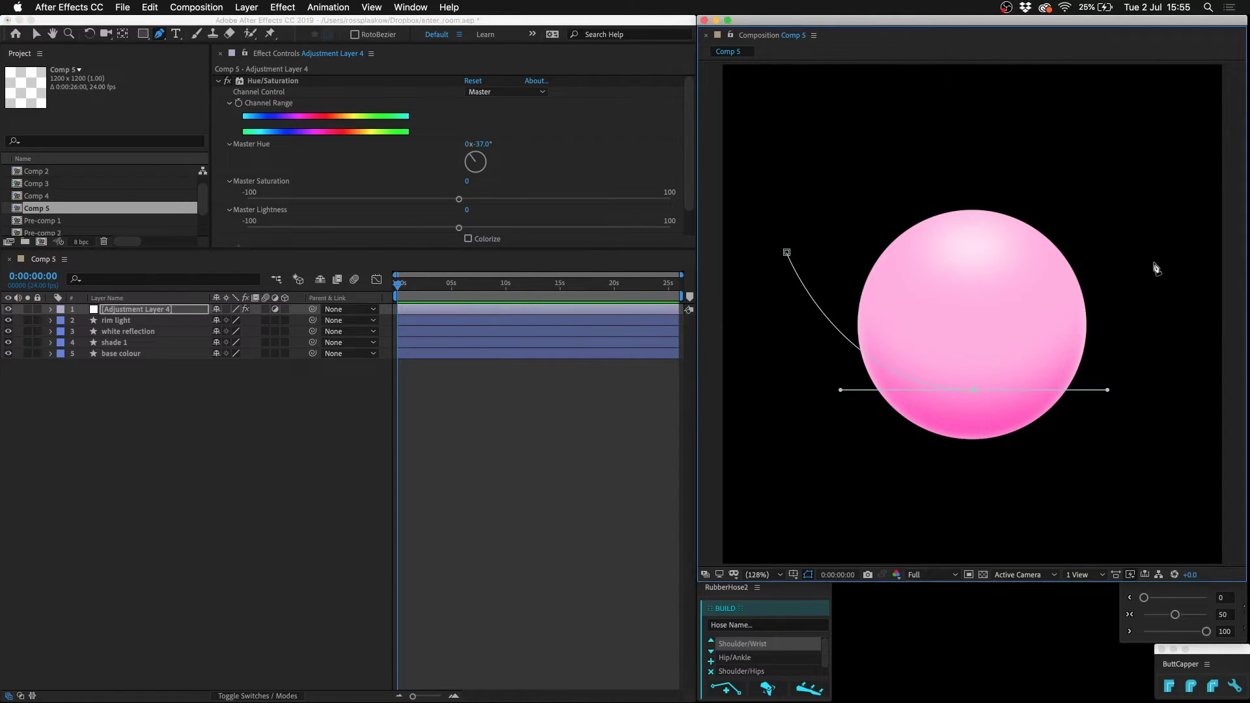
left_click(1162, 250)
left_click_drag(975, 414, 814, 414)
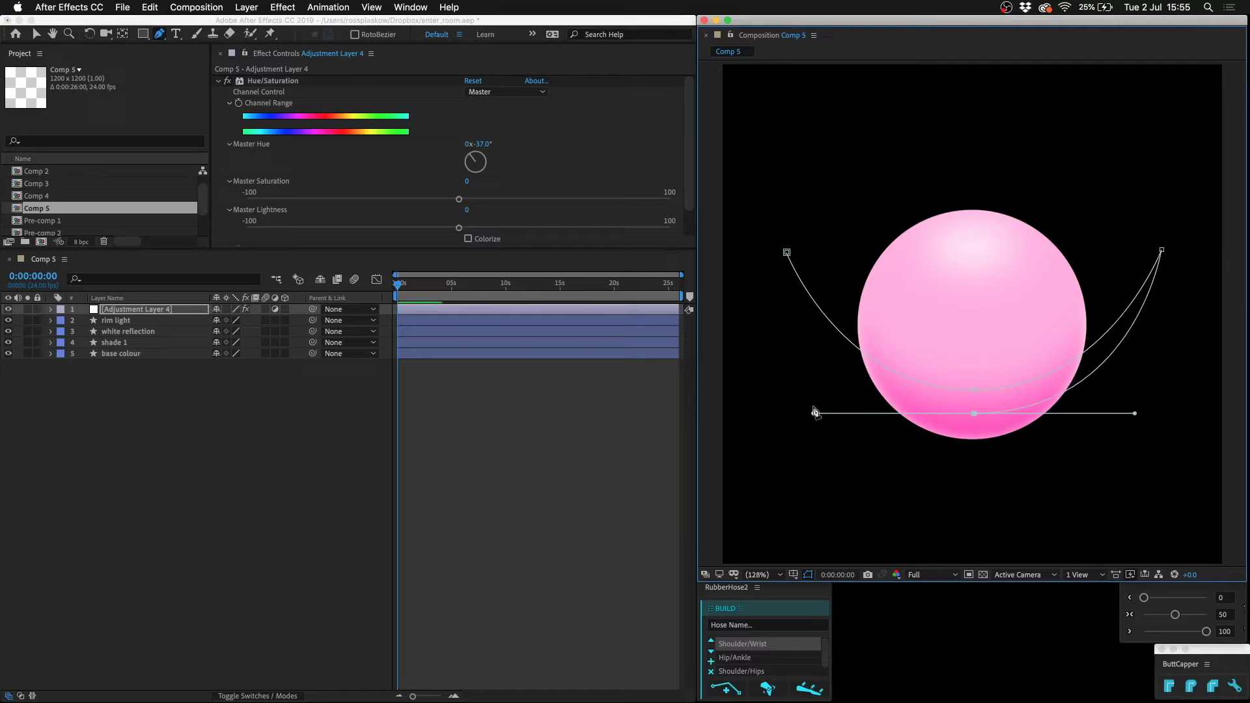
left_click(786, 253)
Feather the adjustment layer's crescent mask until the pink hue band blends softly into the ball
key("f")
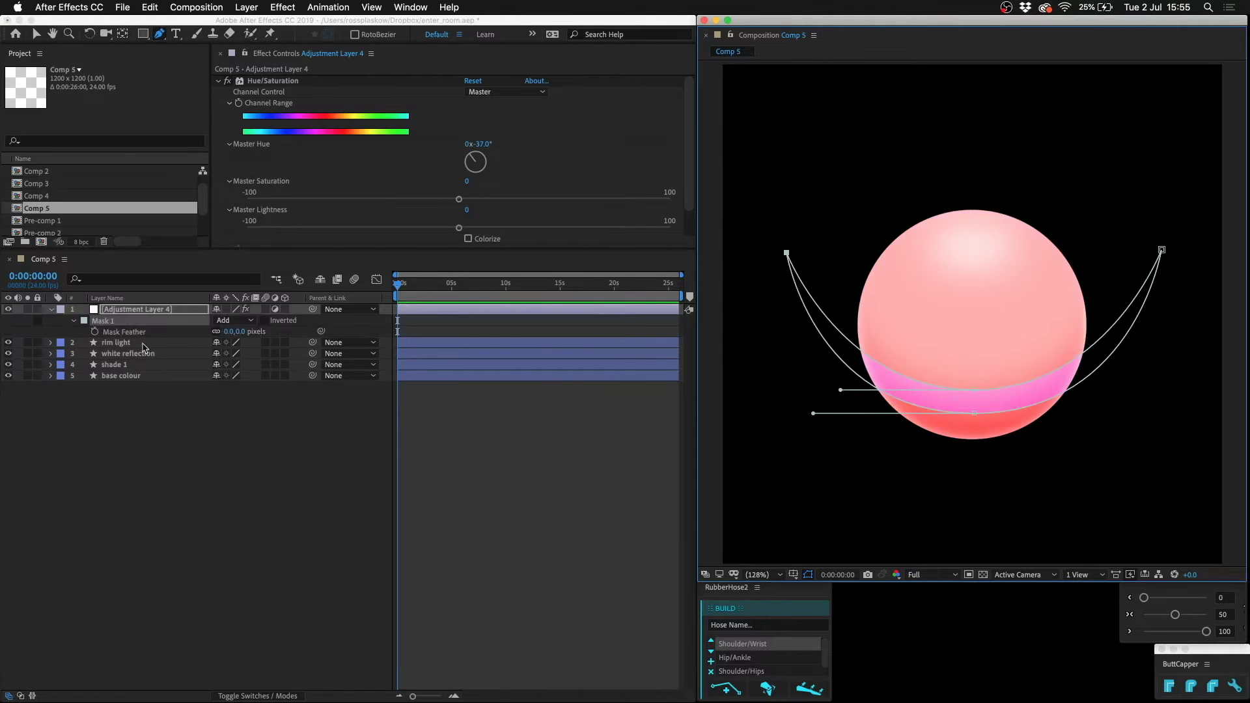
left_click_drag(235, 331, 308, 326)
key("shift+super+a")
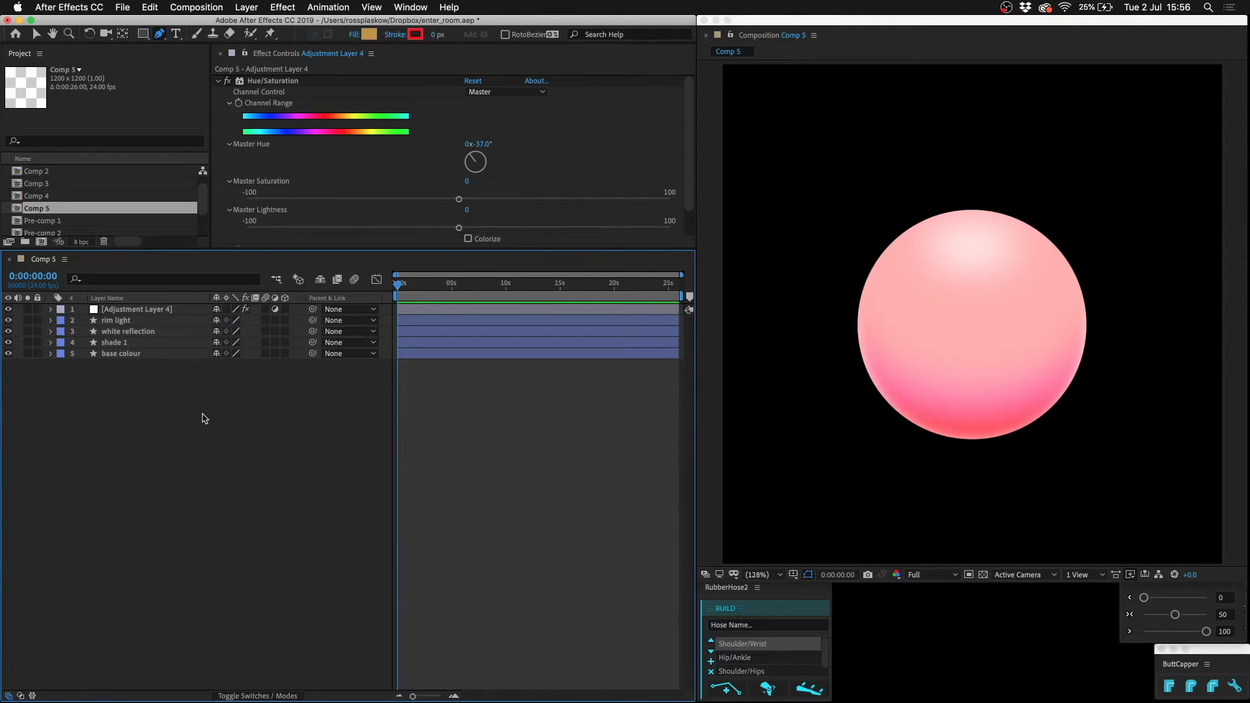
Pre-compose all the ball's layers, including the adjustment layer, into a single composition
left_click_drag(206, 418, 103, 304)
key("super+shift+c")
key("Return")
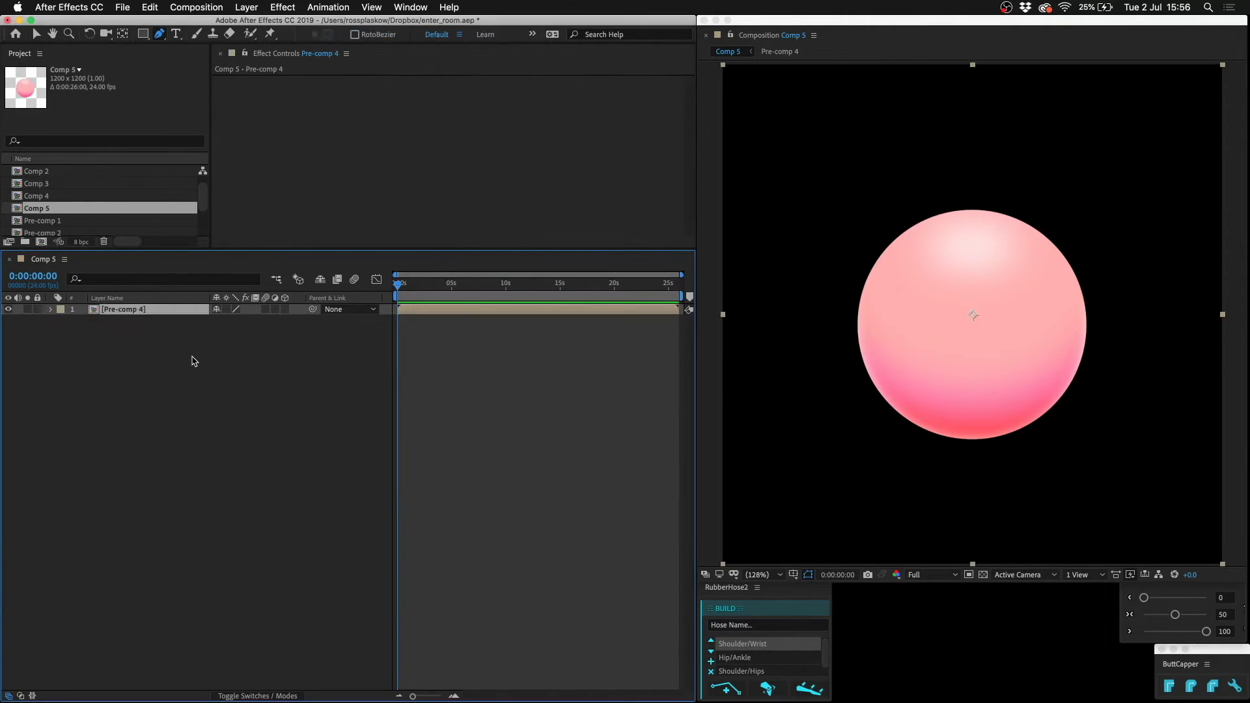
Apply a blue Fill effect to a duplicate of the pre-comp on top and set that layer's opacity to 30%
left_click(282, 6)
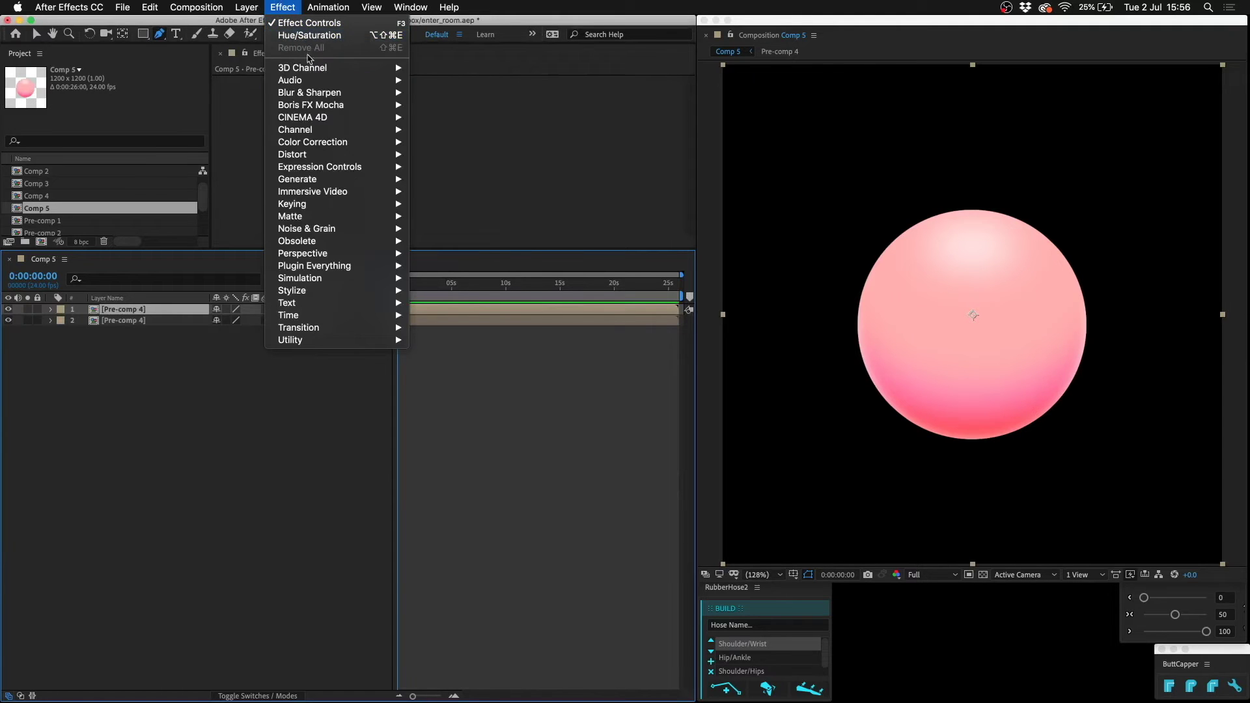
mouse_move(325, 182)
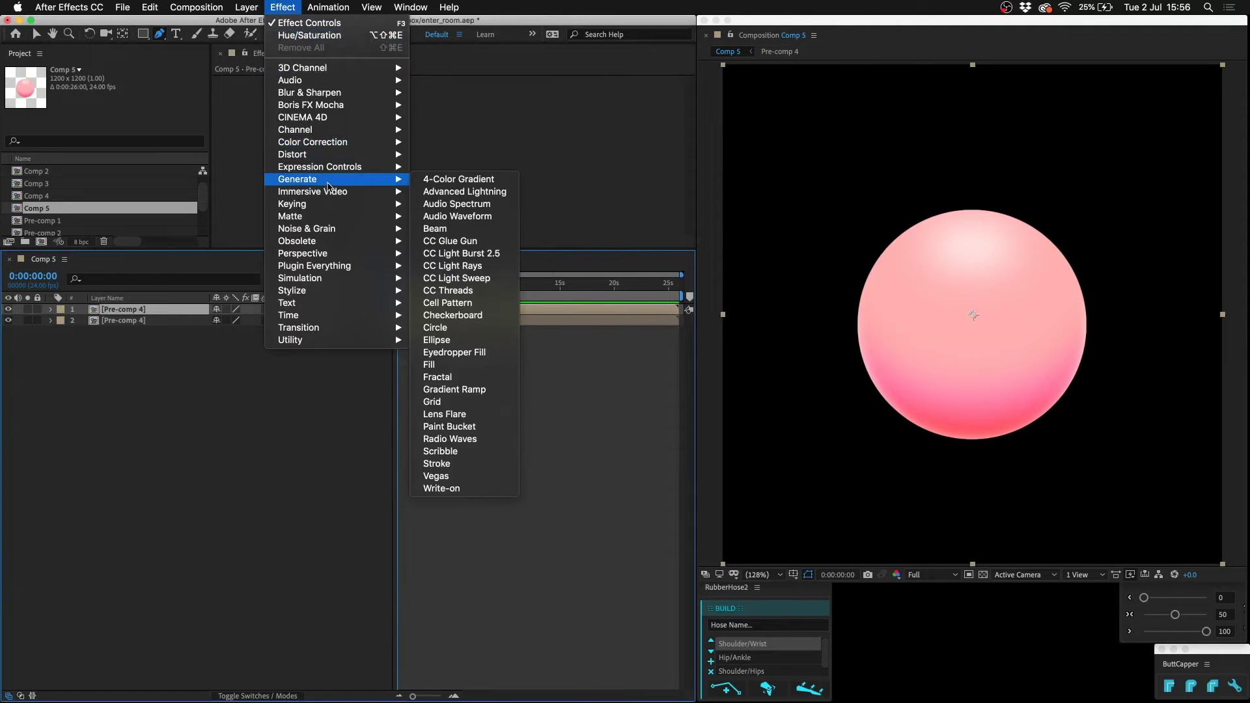
left_click(466, 367)
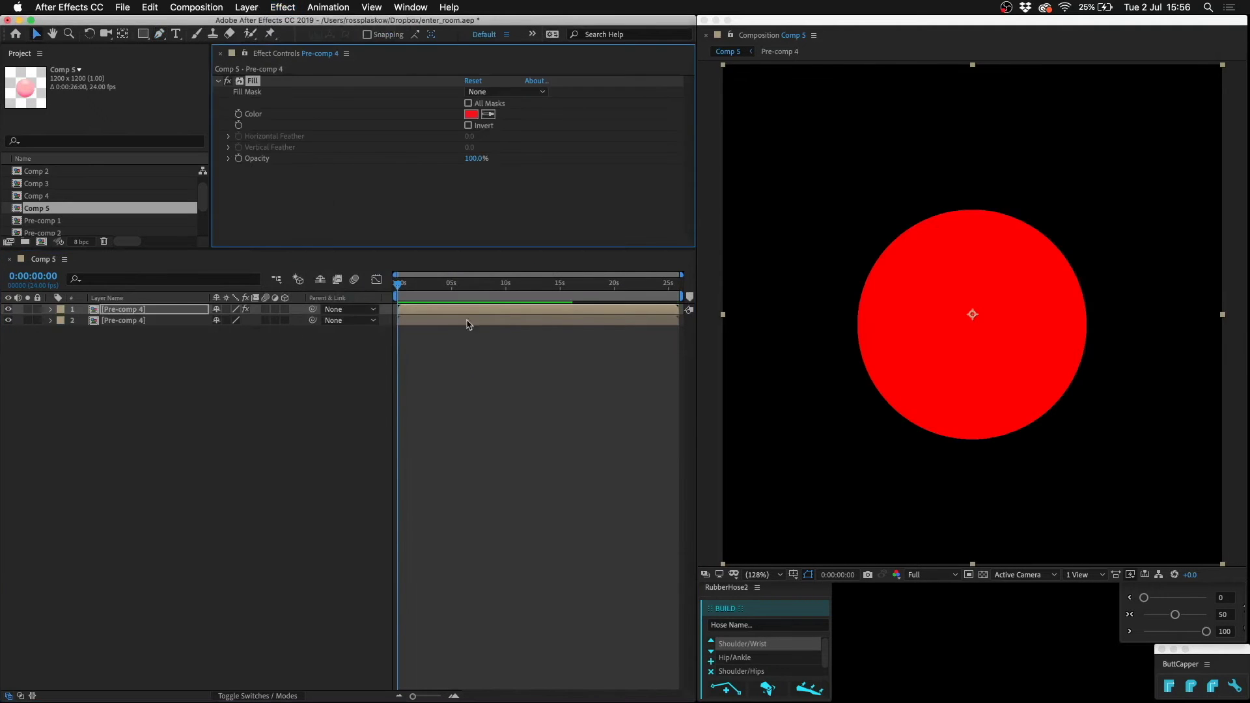
left_click(471, 114)
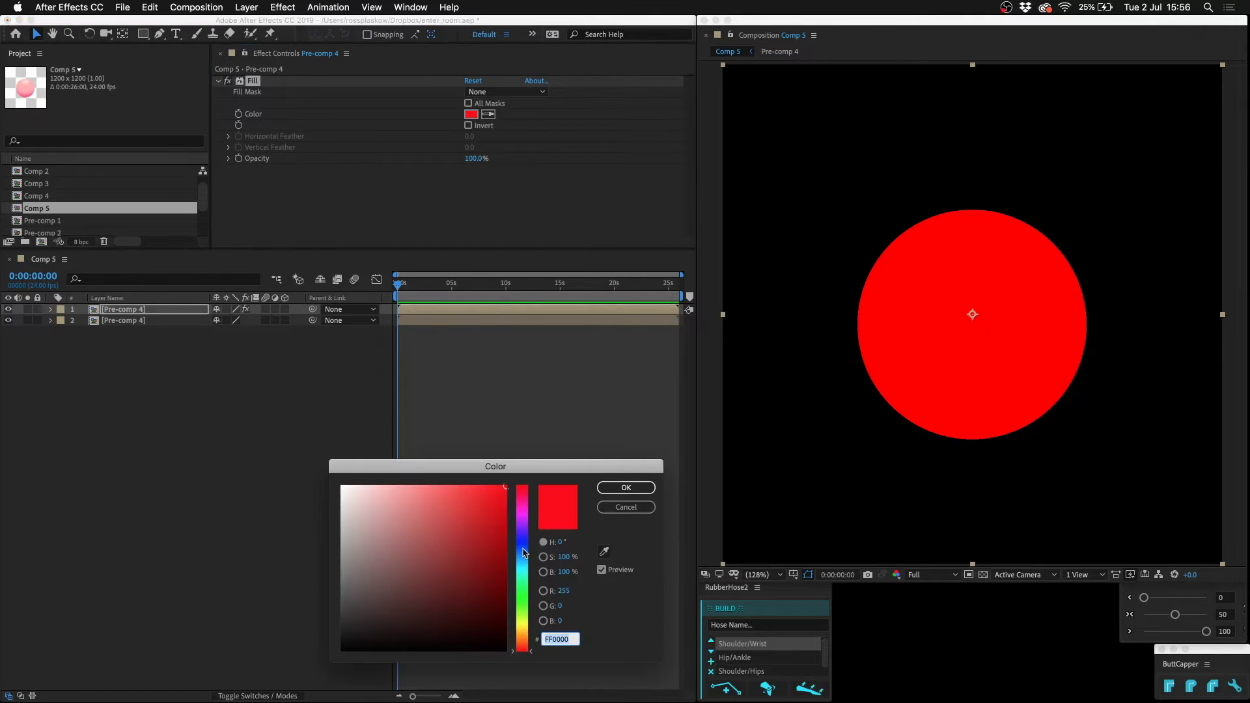
left_click_drag(523, 549, 522, 546)
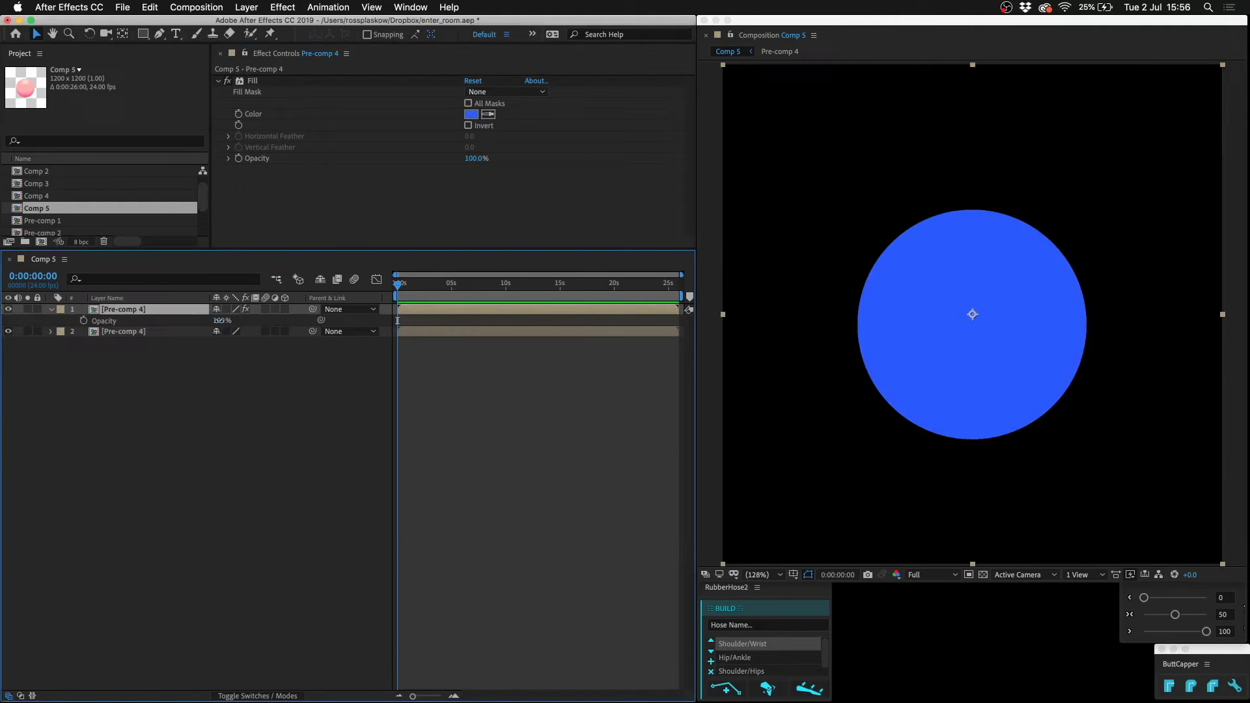
left_click_drag(219, 321, 178, 326)
Draw a closed pen mask on the blue pre-comp copy, with a curved upper edge enclosing only the lower part of the ball
key("g")
left_click(766, 266)
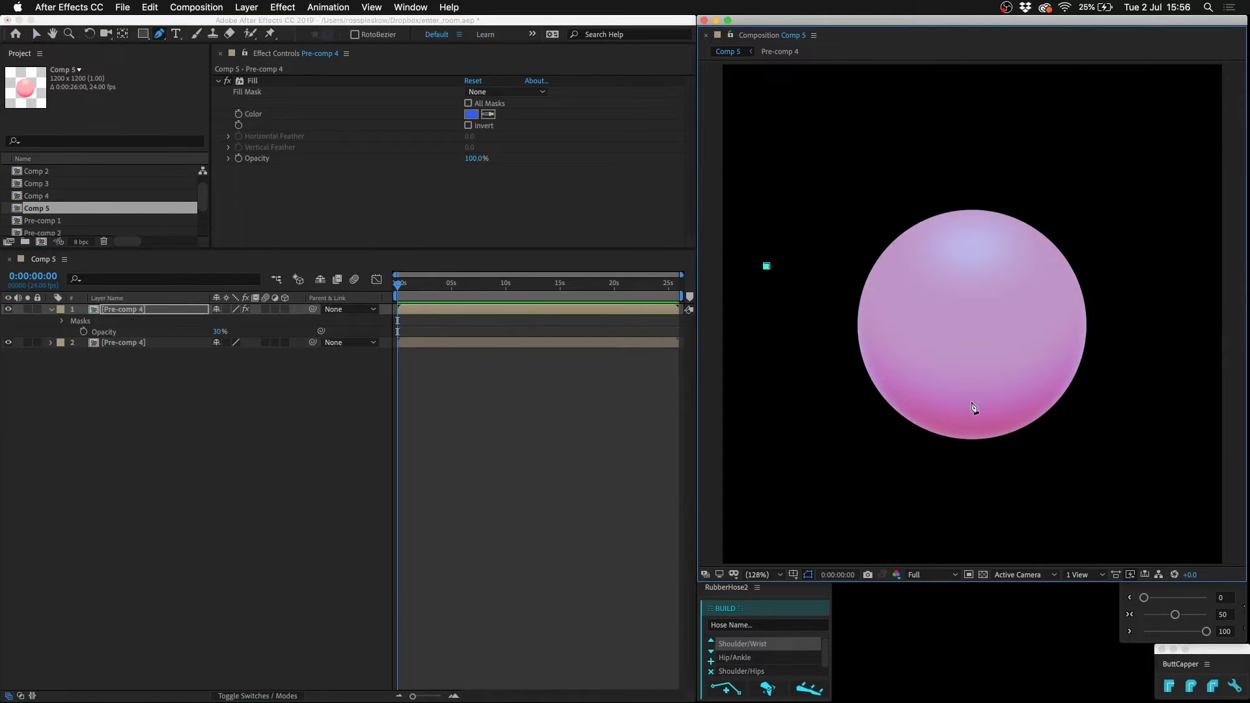
left_click_drag(975, 397, 1121, 396)
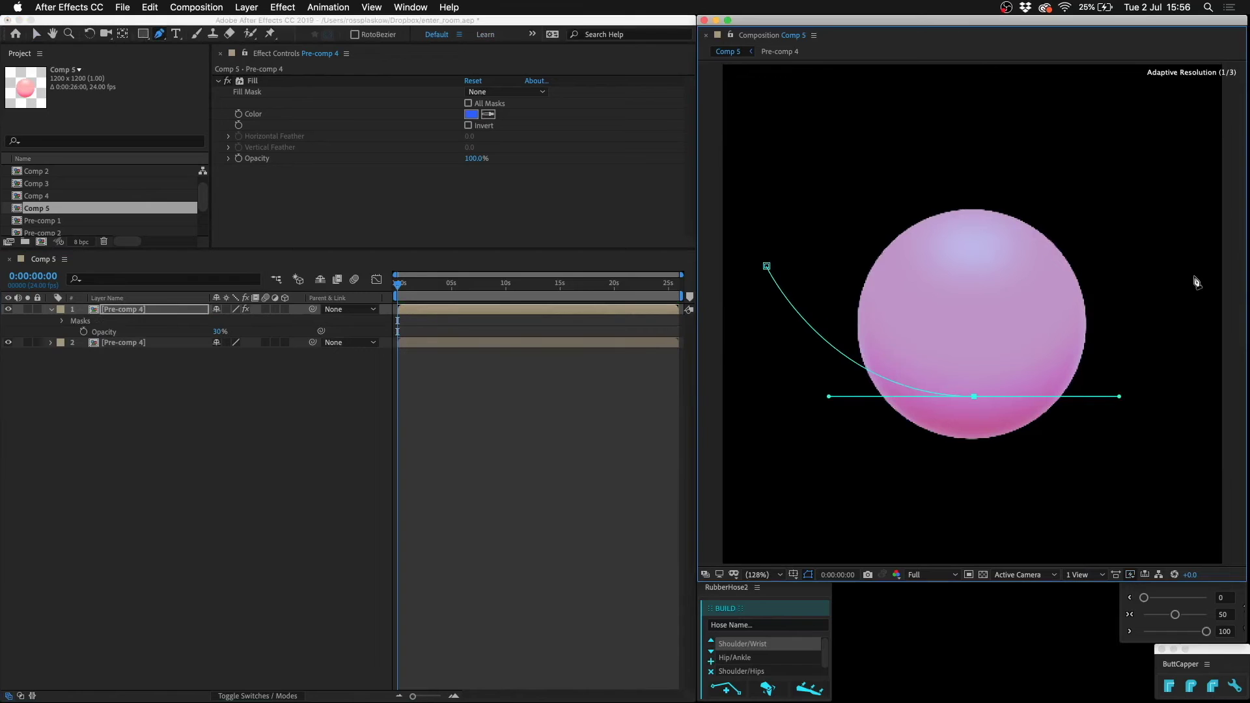
left_click(1191, 252)
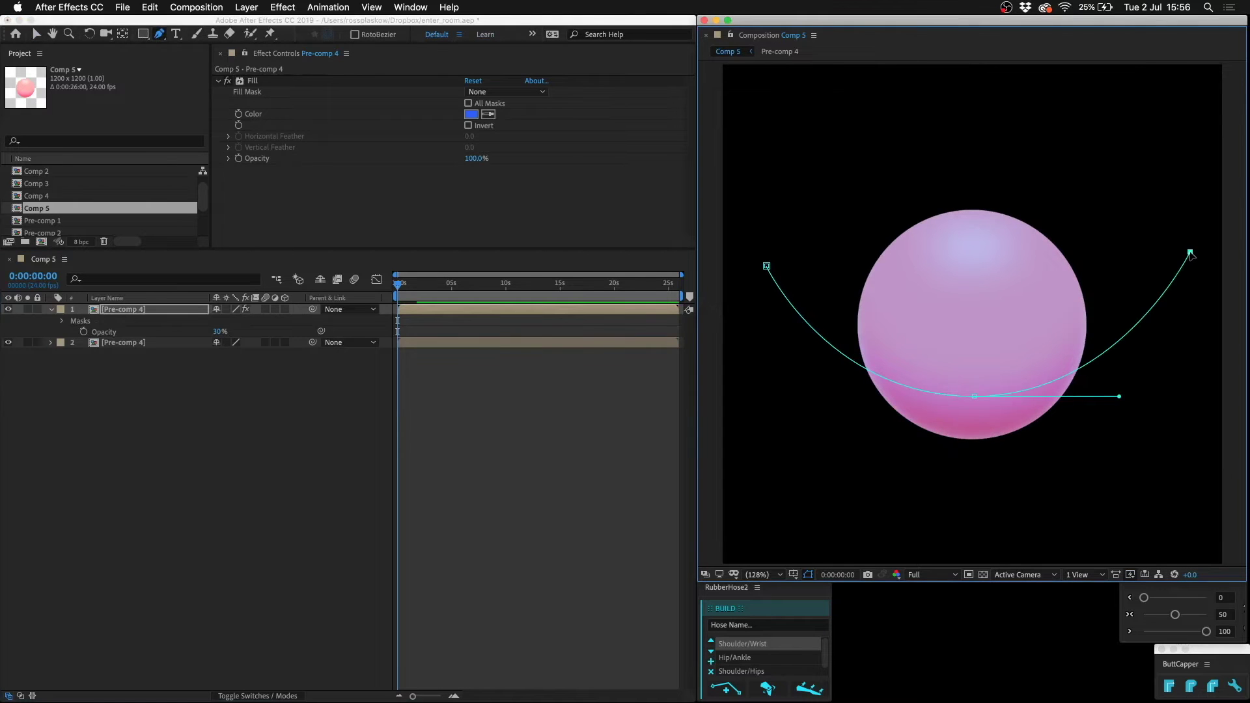
left_click(1214, 557)
left_click(724, 534)
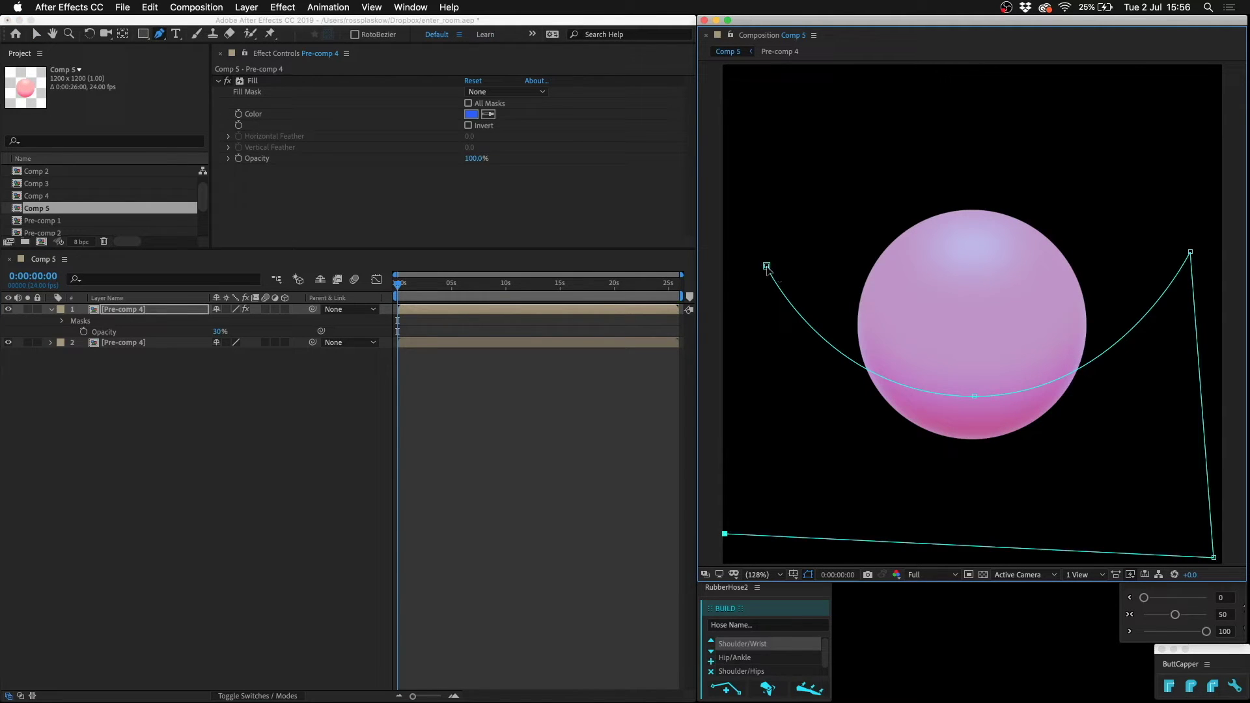
left_click(767, 267)
Set the blue pre-comp copy's mask feather to 169 pixels
key("f")
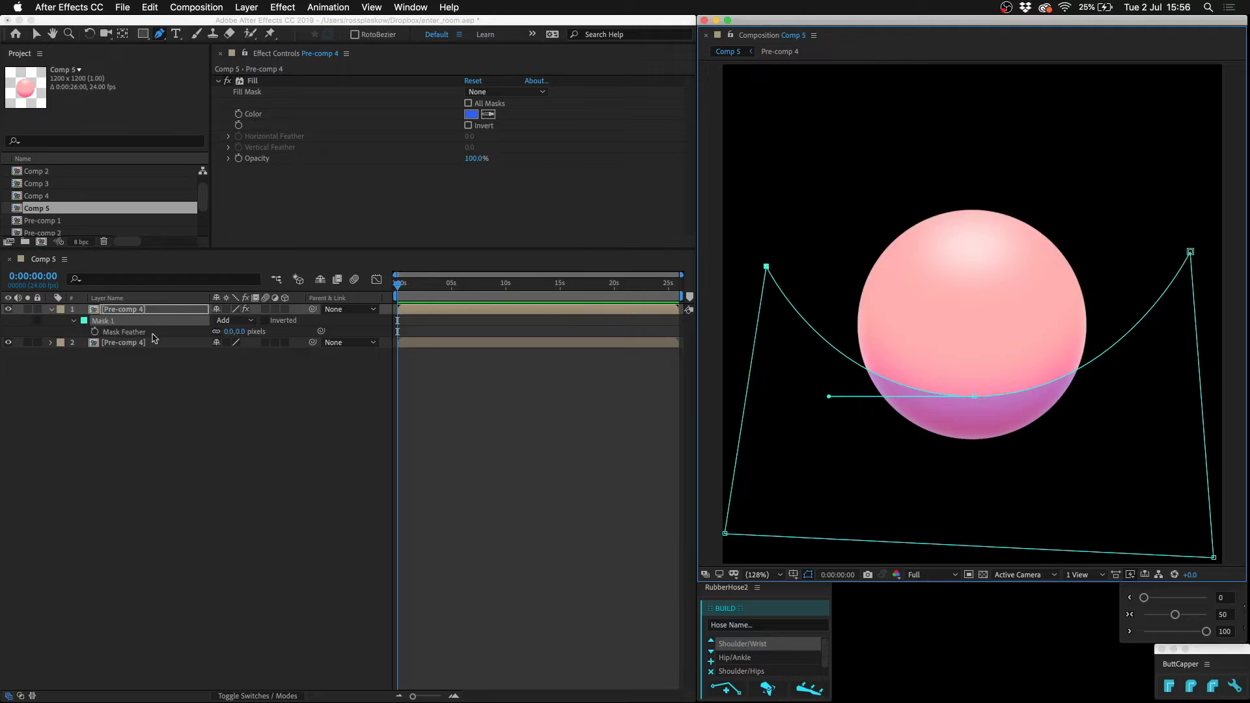
left_click_drag(247, 331, 320, 320)
left_click(315, 494)
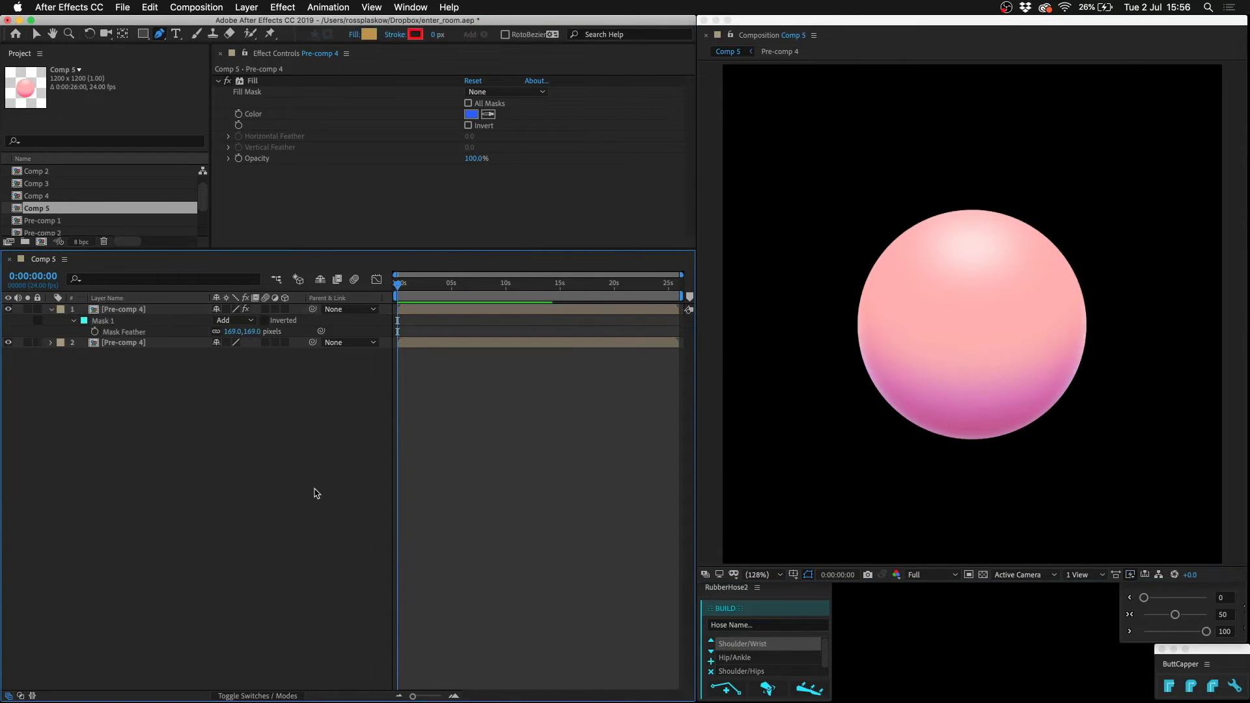
Draw a small tilted oval shape with the Pen tool near the ball's upper-right edge
key("u")
mouse_move(1003, 230)
left_mouse_down()
mouse_move(995, 244)
mouse_move(1032, 237)
mouse_move(993, 233)
left_mouse_up()
left_click(1026, 247)
left_click(1003, 231)
Delete the small oval's stroke and set its fill colour to white FFFFFF
key("u")
key("u")
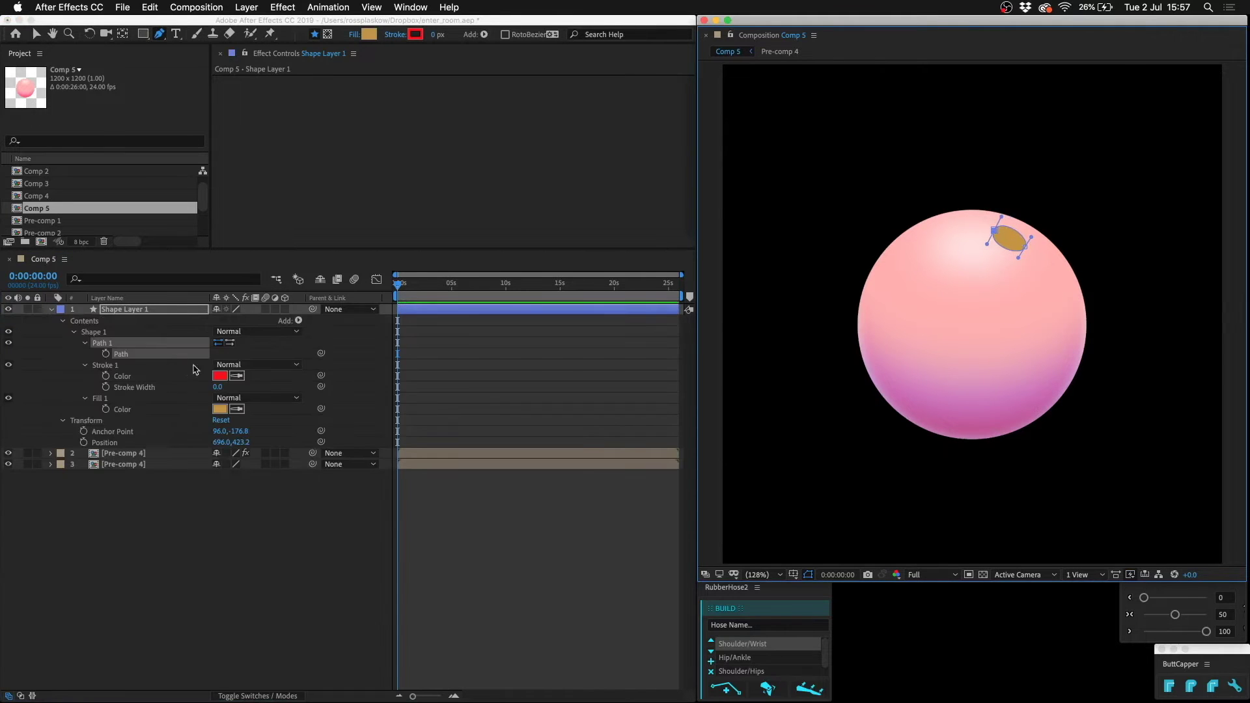
left_click(117, 365)
key("Delete")
left_click(220, 377)
left_click_drag(430, 536, 270, 419)
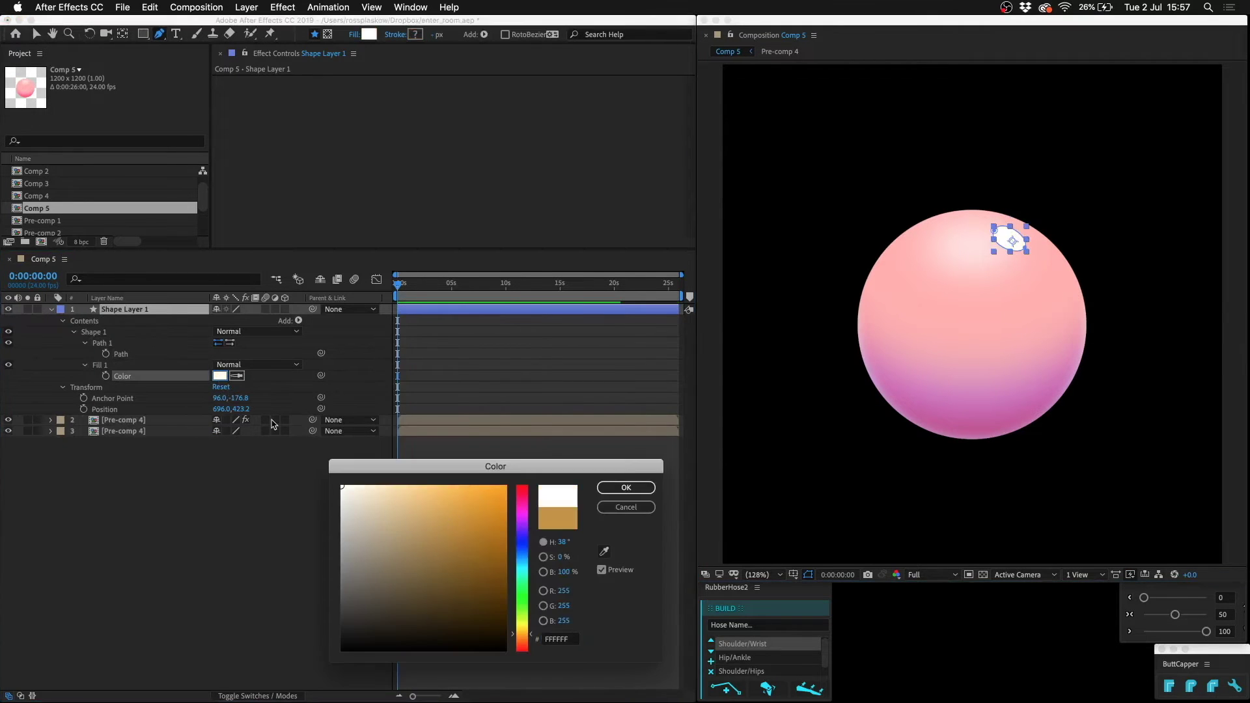
key("Return")
left_click(380, 523)
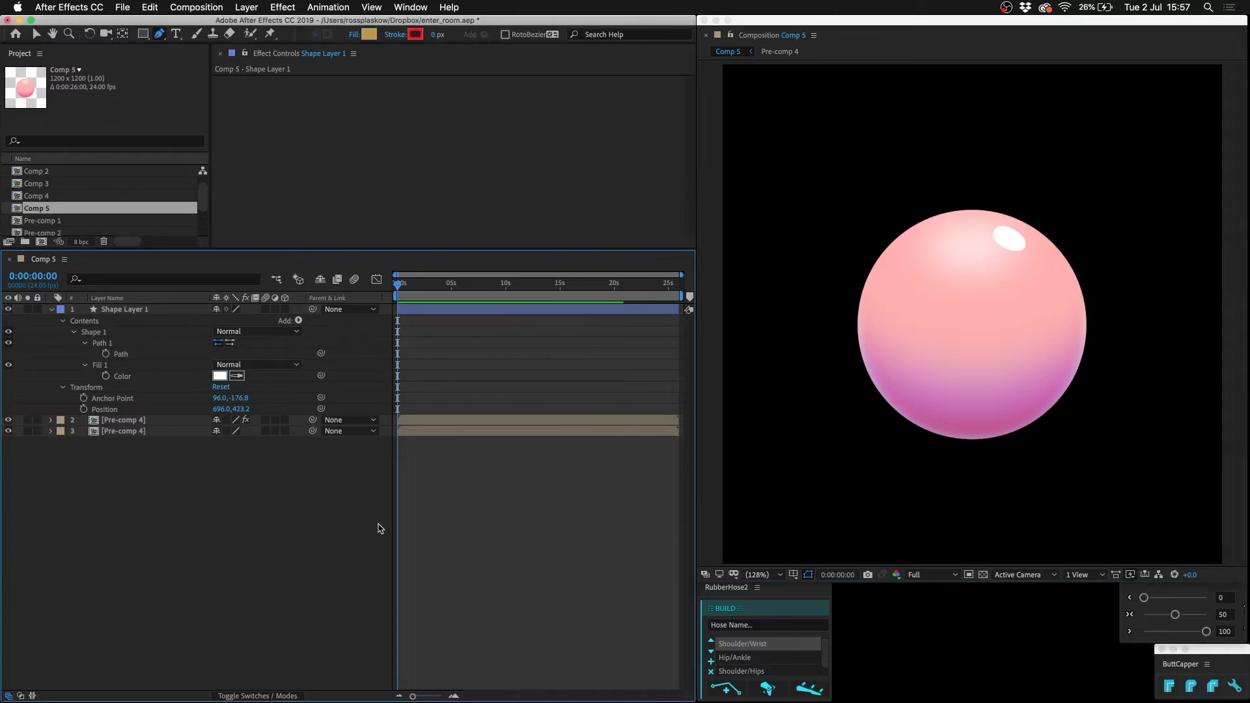
Duplicate the white oval's path within the shape layer and offset one copy down and to the right
left_click(133, 355)
key("super+d")
left_click(132, 355)
key("shift+Down")
key("shift+Down")
key("shift+Down")
key("shift+Down")
key("shift+Right")
key("shift+Right")
key("shift+Right")
key("shift+Right")
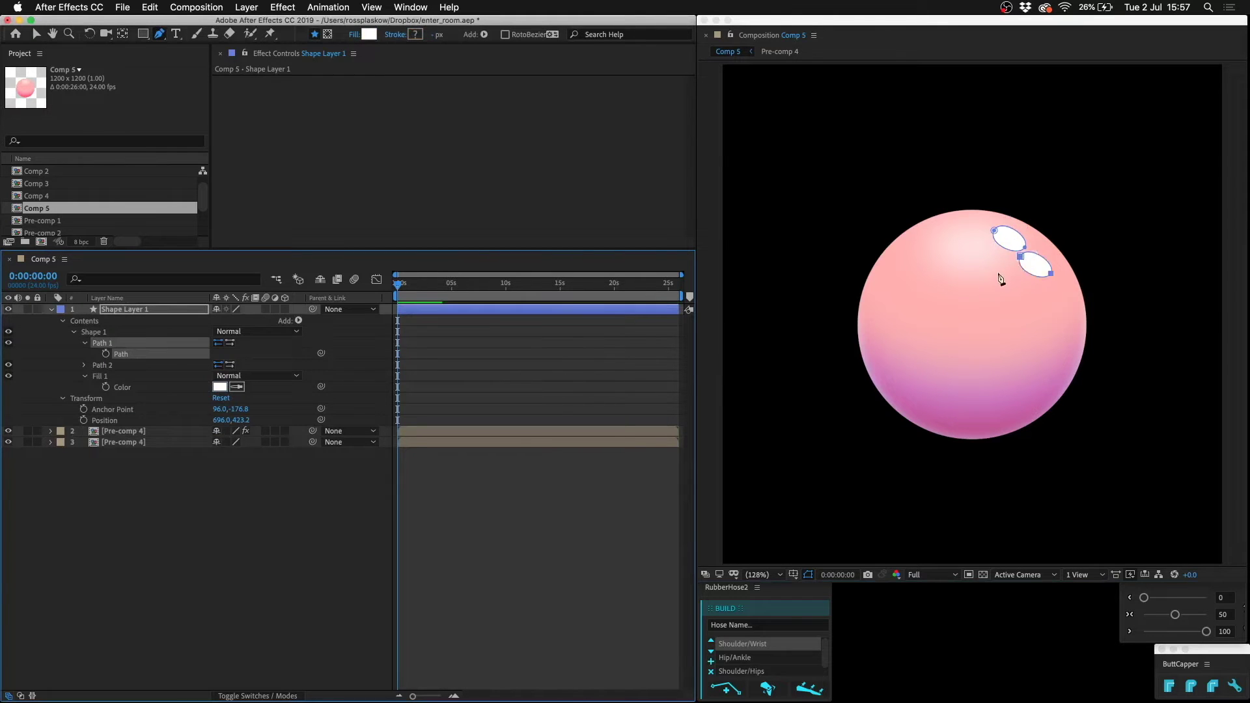
Move the offset oval further along the ball's upper-right edge and scale it down to a smaller highlight
key("shift+Down")
key("shift+Down")
key("shift+Down")
key("shift+Down")
key("shift+Right")
key("shift+Right")
key("shift+Right")
key("shift+Right")
key("super+t")
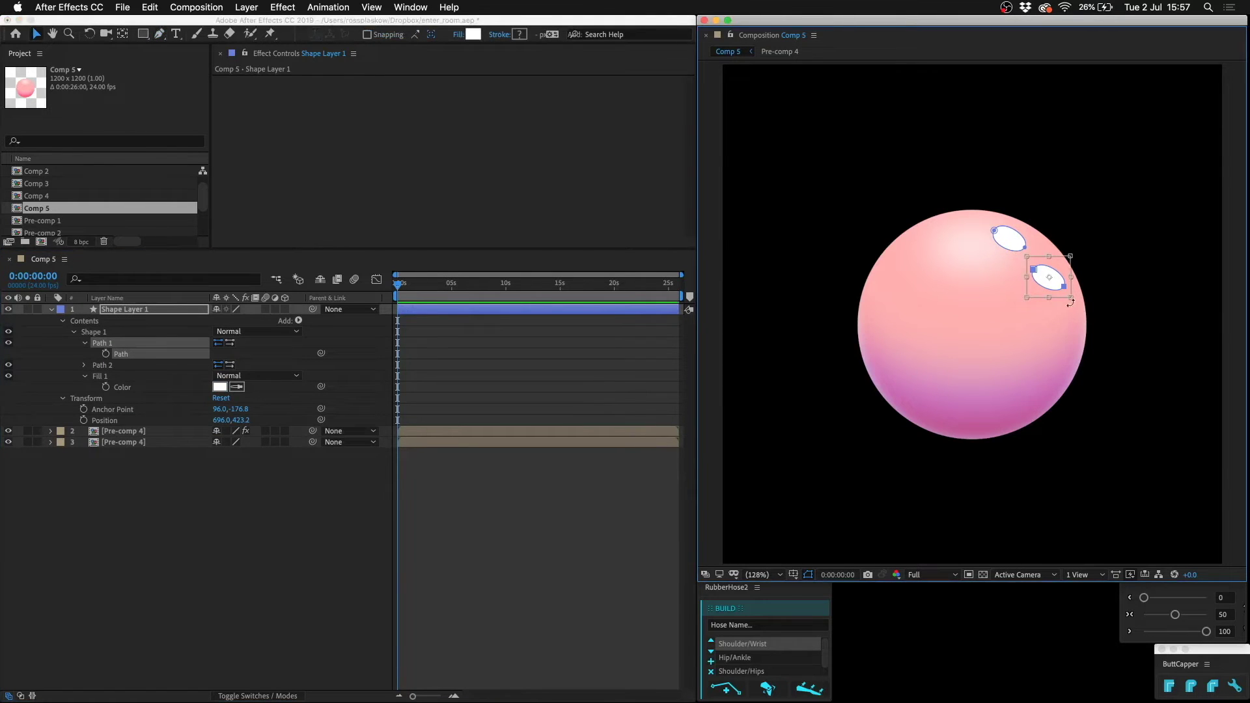
left_click_drag(1071, 298, 1040, 261)
Move the whole highlight shape layer down to a vertical position of 443.2
left_click(153, 309)
key("shift+Down")
key("shift+Down")
key("shift+Right")
key("shift+Right")
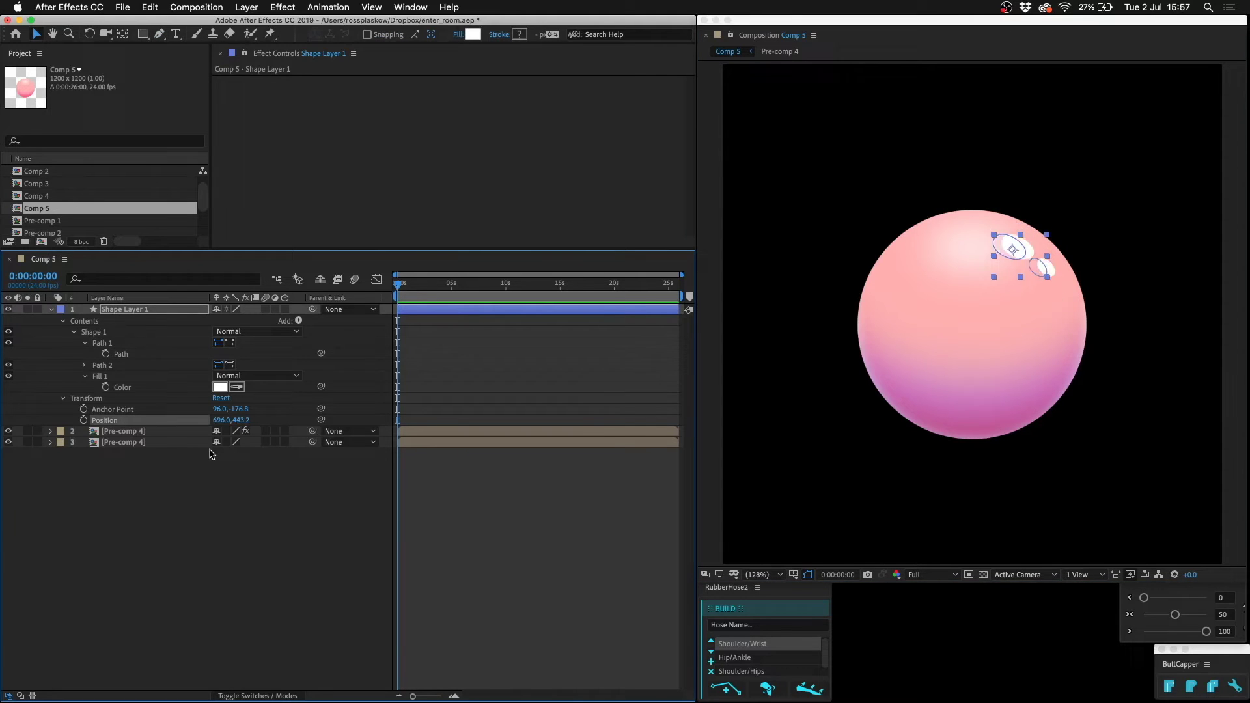
Nudge the white highlight shape layer left and up along the ball, fine-tune it slightly back to the right, and deselect it
key("shift+Left")
key("shift+Left")
key("Up")
key("Up")
key("Up")
key("Up")
key("Up")
key("Up")
key("Up")
key("Up")
key("Up")
key("Up")
key("Right")
key("Right")
key("Right")
key("Right")
key("Right")
key("Right")
key("Right")
key("Right")
left_click(258, 593)
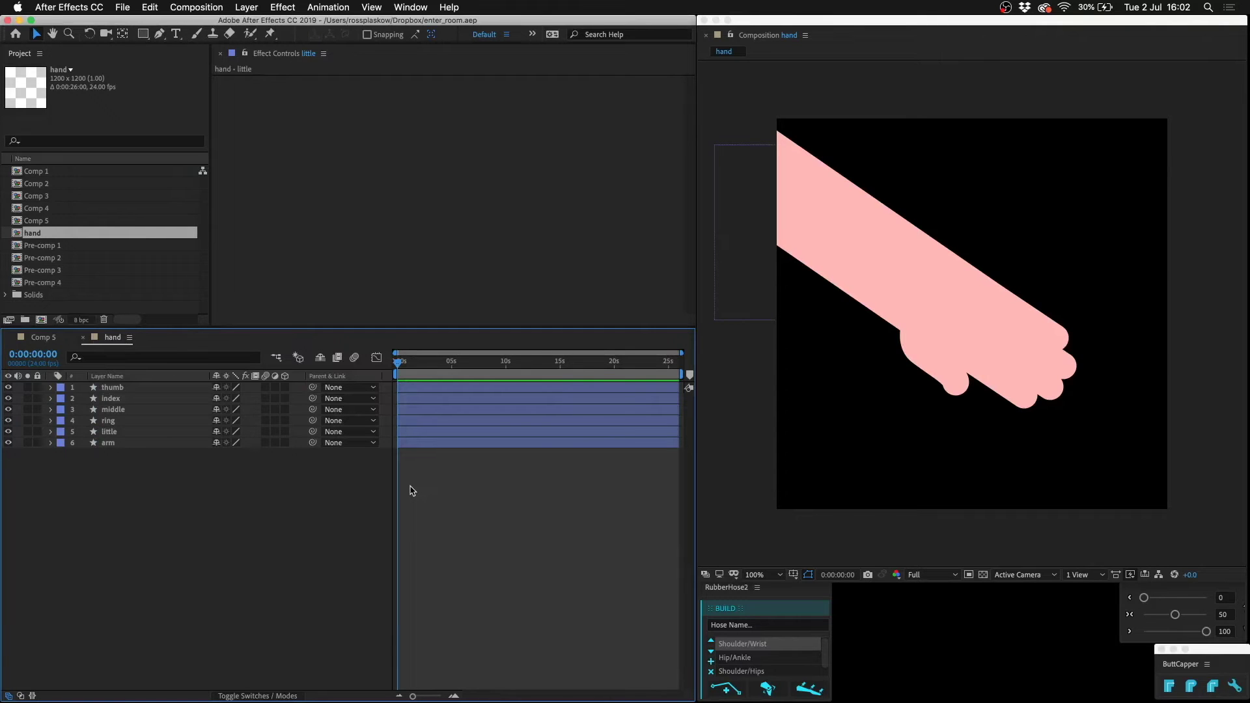
Duplicate the index layer in the hand composition and rename the copy "index shade"
left_click(433, 558)
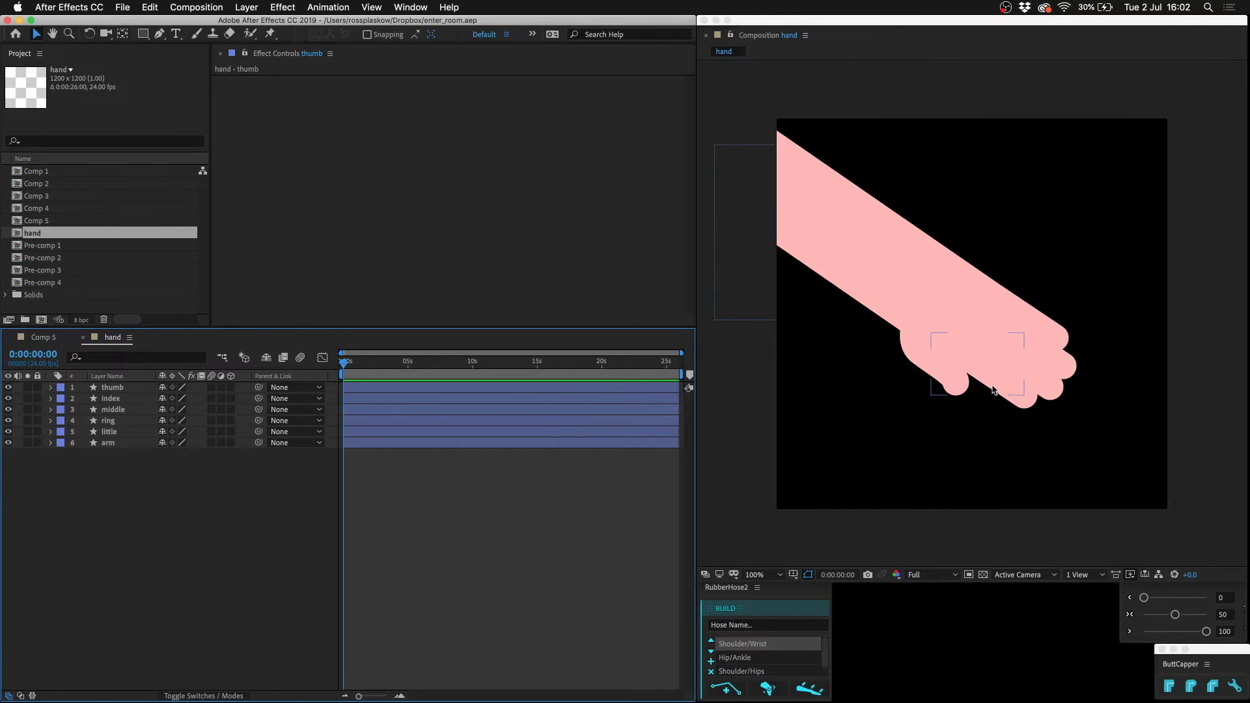
left_click(135, 401)
key("super+d")
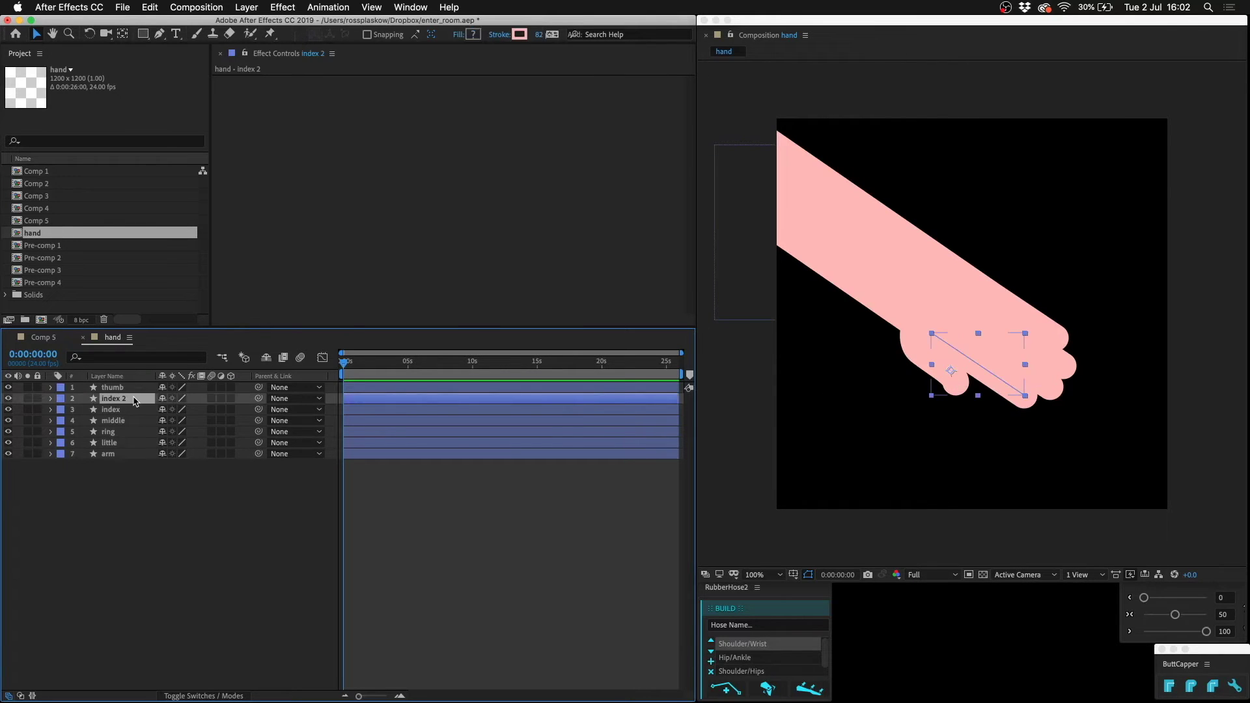
key("u")
key("u")
key("Return")
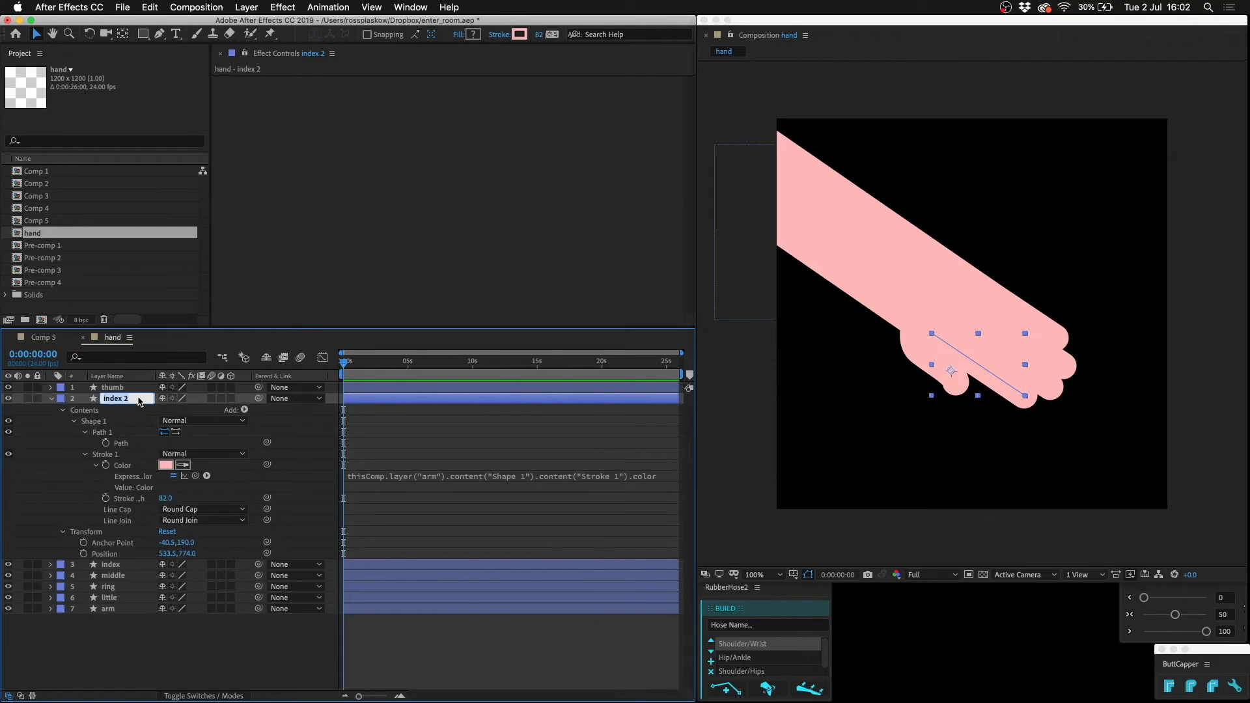
type("index shade")
key("Return")
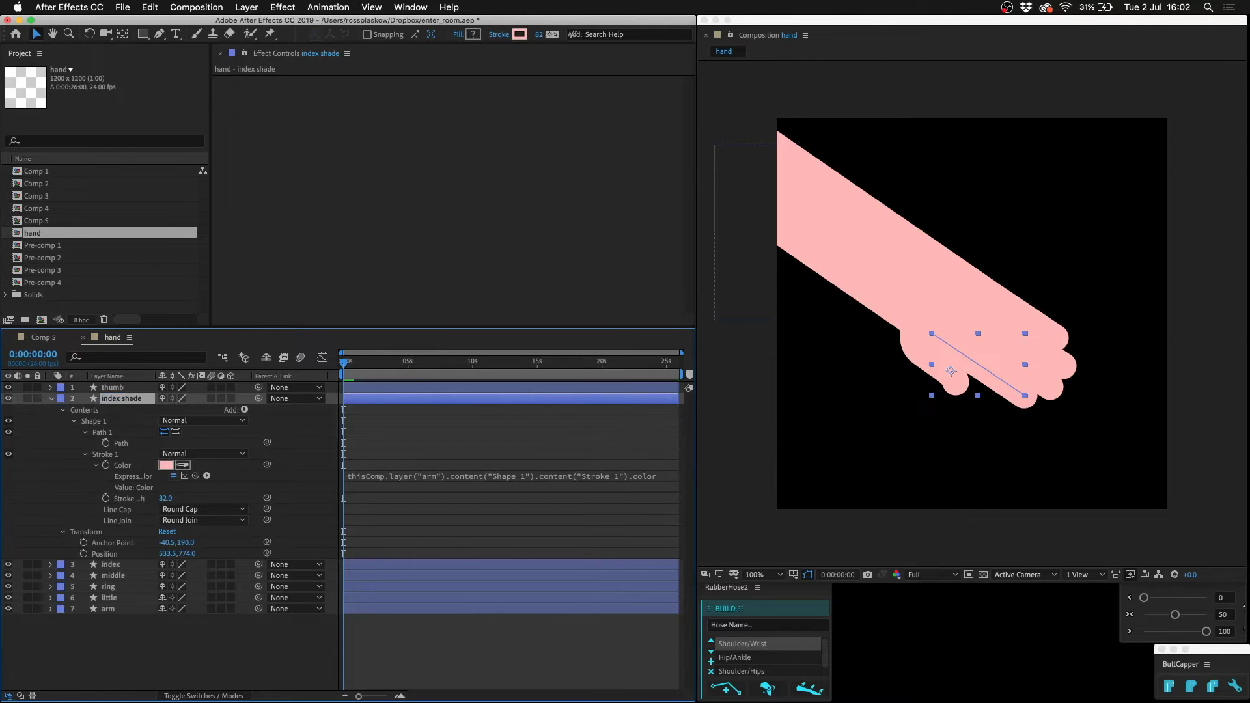
Remove the colour expression from index shade's stroke and set the stroke to a darker salmon red
left_click(106, 465, "alt")
left_click(166, 465)
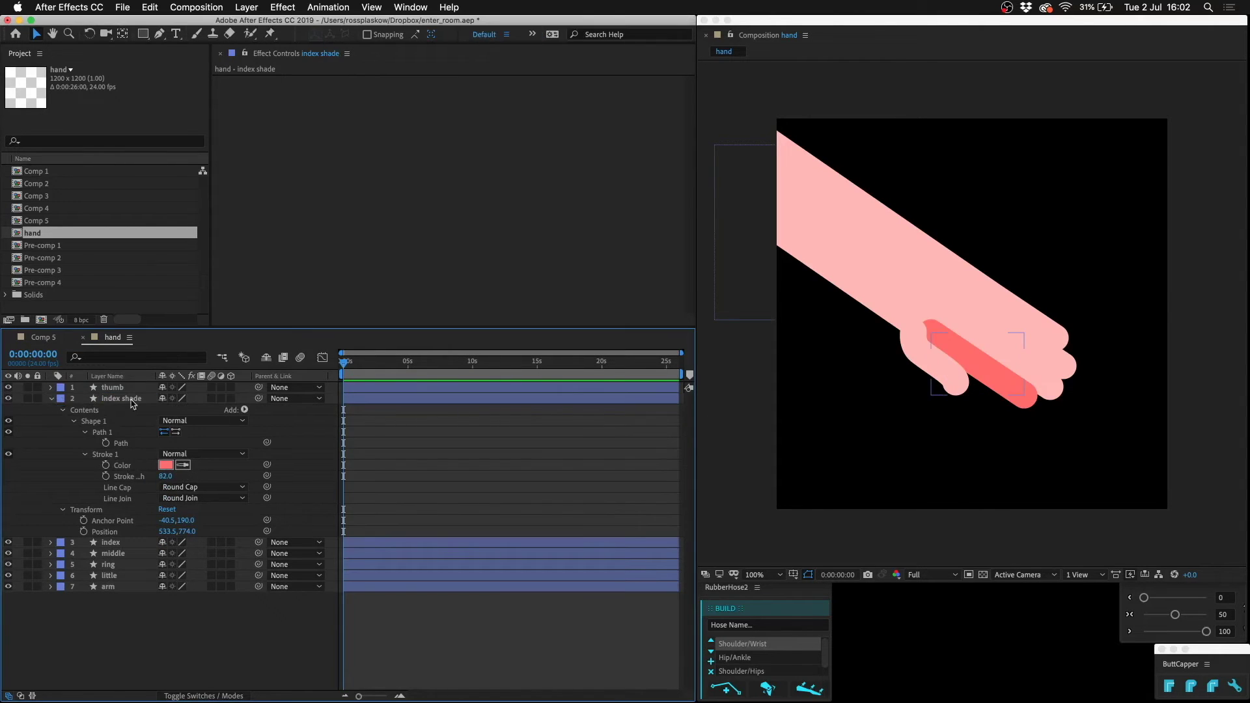
Draw a closed curved Pen mask on index shade around the area where the thumb overlaps the index finger
left_click(145, 402)
left_click(161, 34)
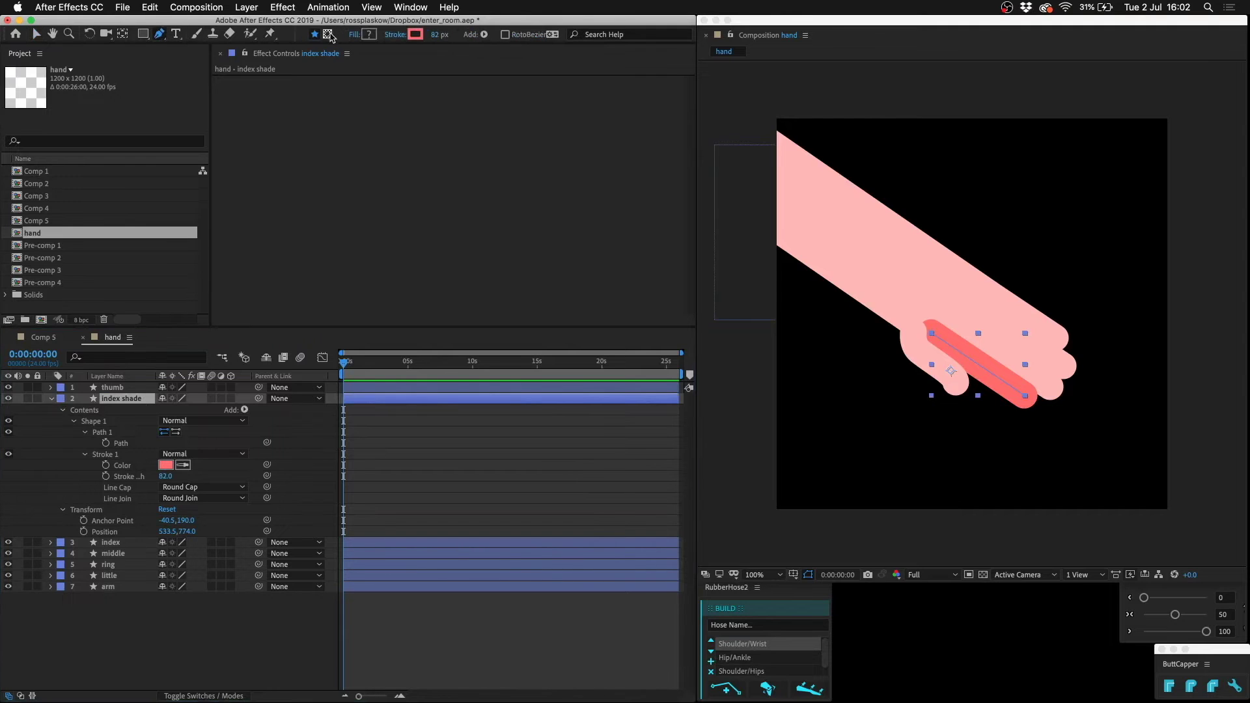
left_click(329, 35)
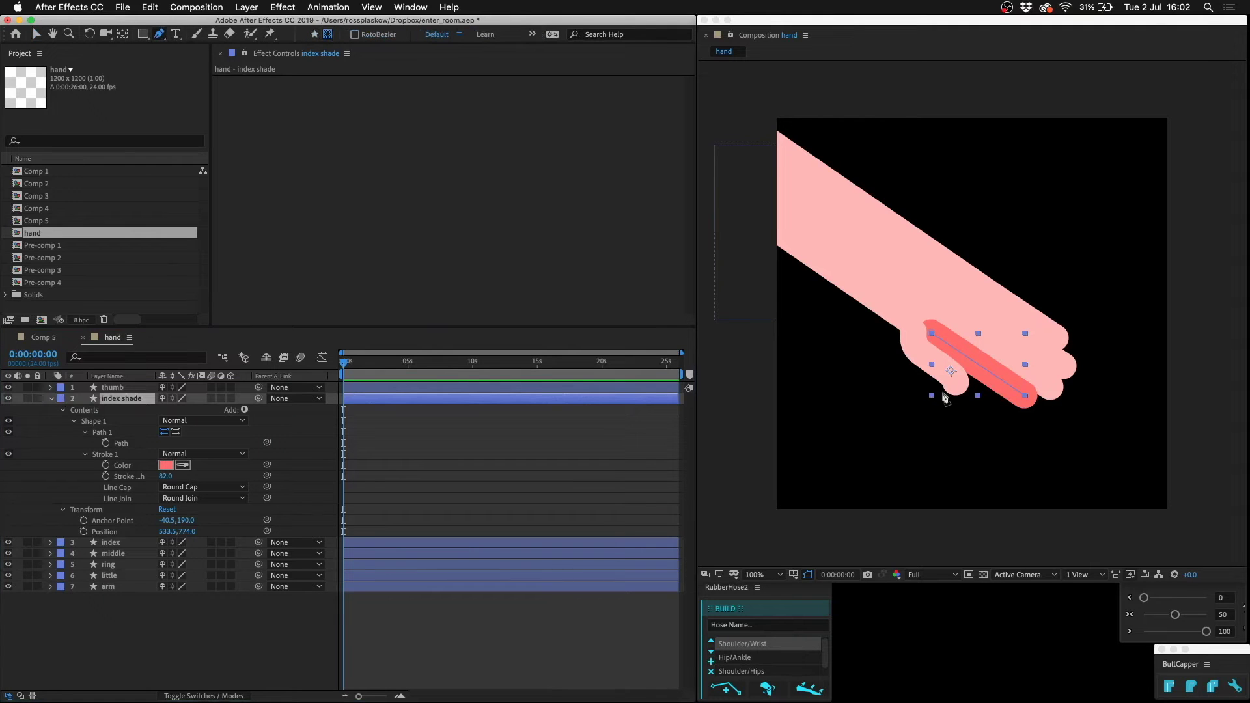
left_click(939, 349)
mouse_move(970, 365)
left_mouse_down()
mouse_move(982, 384)
mouse_move(970, 424)
mouse_move(925, 402)
left_mouse_up()
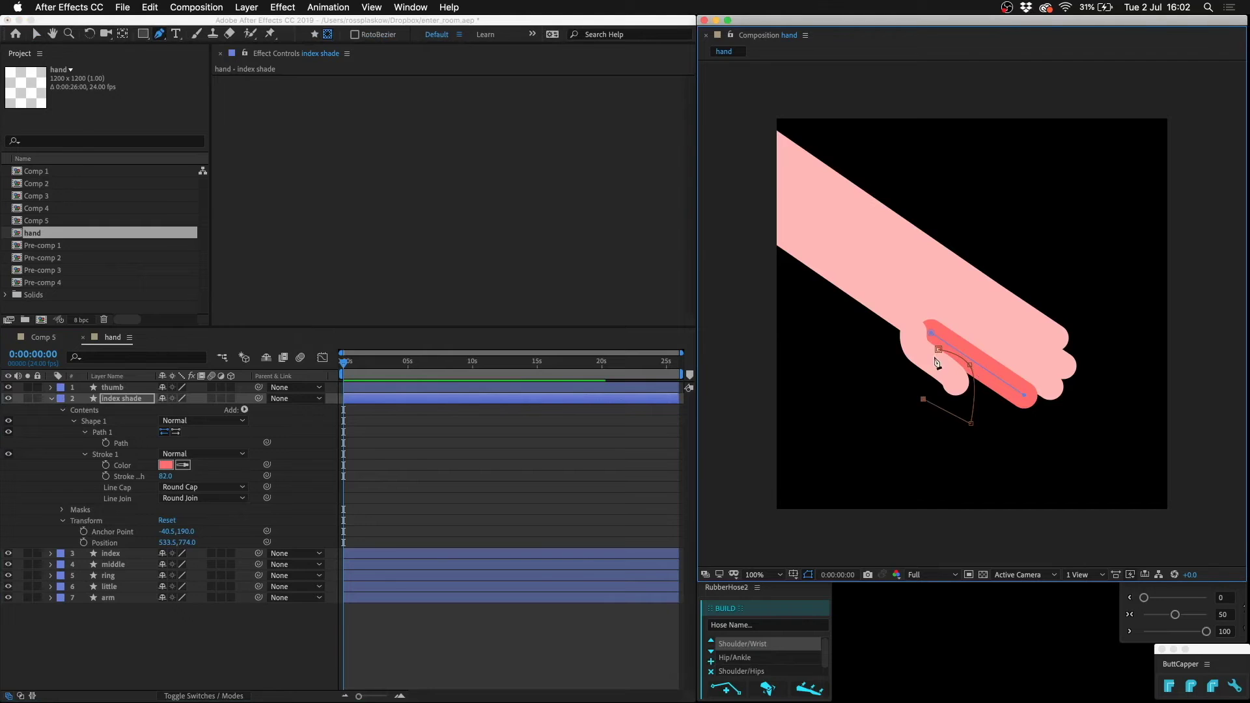
left_click(939, 351)
Feather index shade's mask by 73 pixels and deselect the layer
key("f")
left_click_drag(189, 422, 237, 423)
left_click(313, 528)
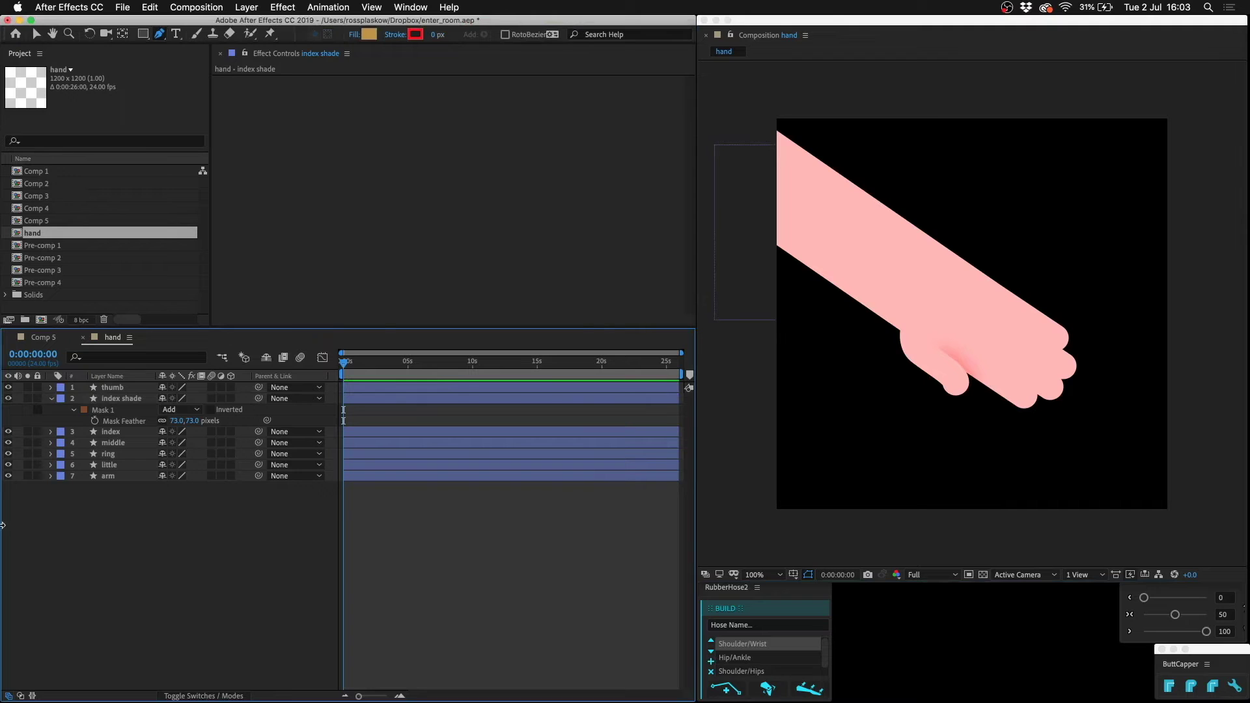
Duplicate the middle layer and rename the copy "middle shade"
left_click(124, 445)
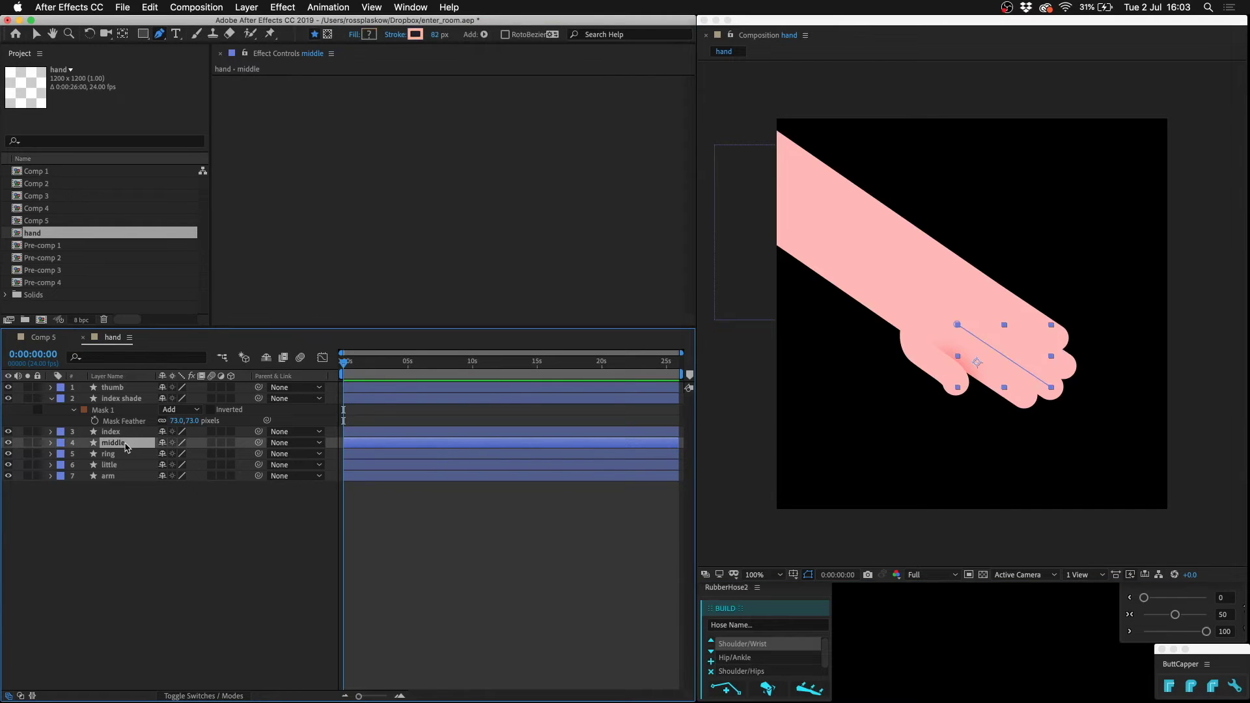
key("super+d")
key("Return")
type("mid")
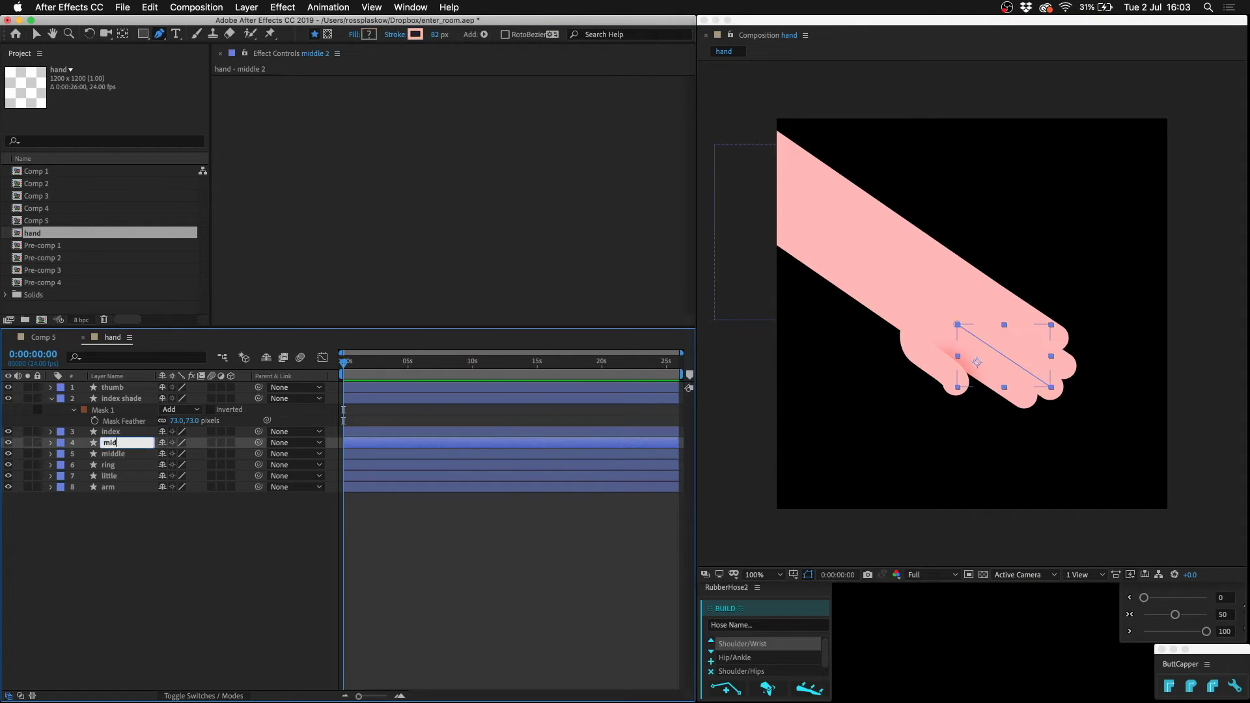
key("Return")
Remove the colour expression from middle shade's stroke and set the stroke to a darker salmon red
key("e")
key("e")
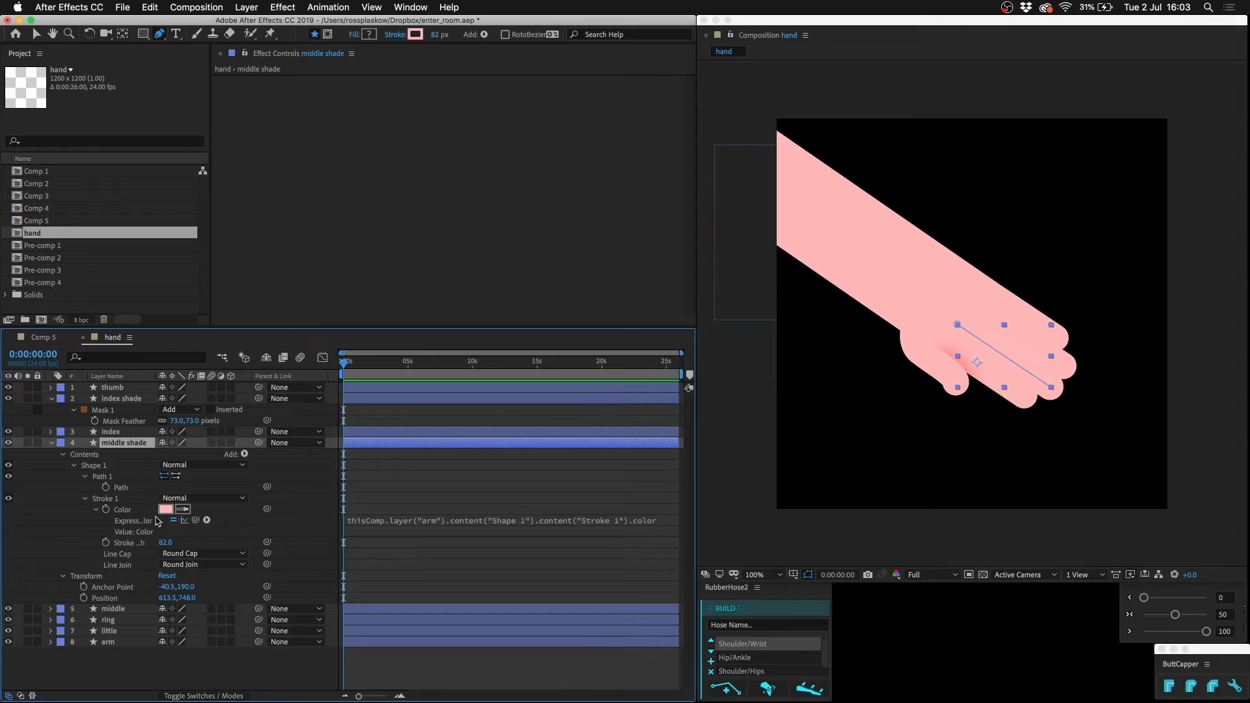
left_click(105, 509, "alt")
left_click(166, 509)
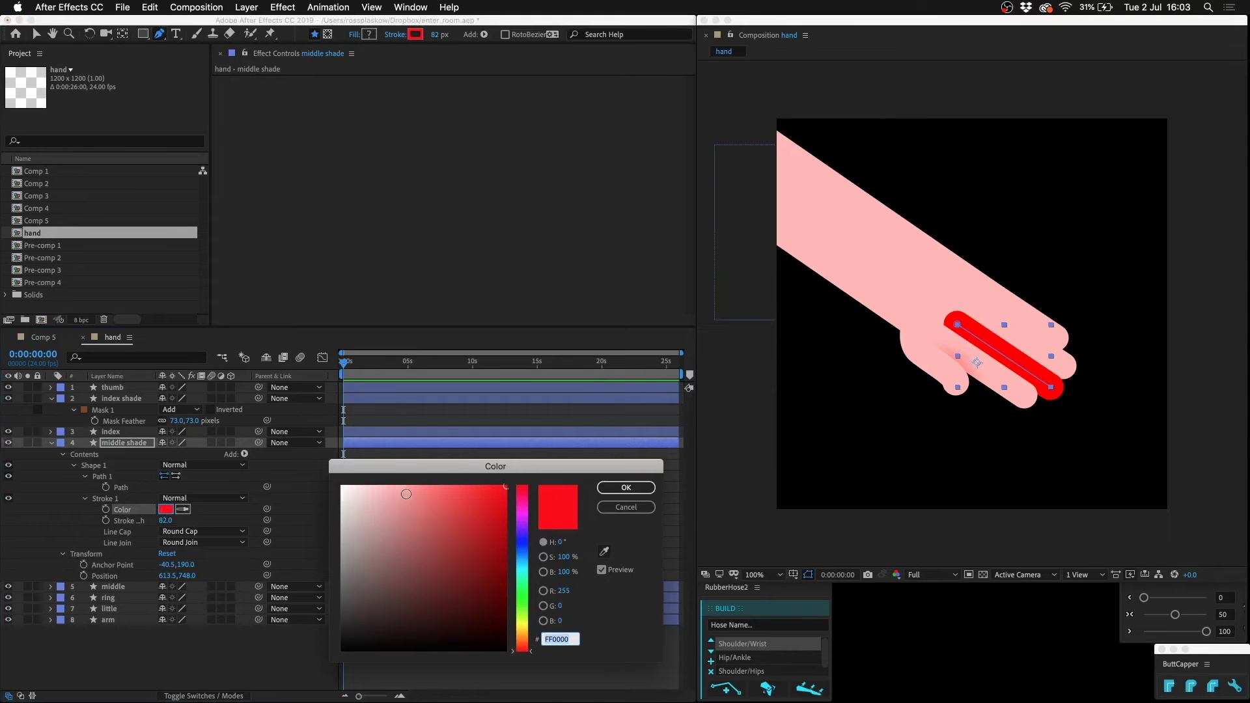
left_click(435, 487)
left_click_drag(436, 487, 446, 482)
key("Return")
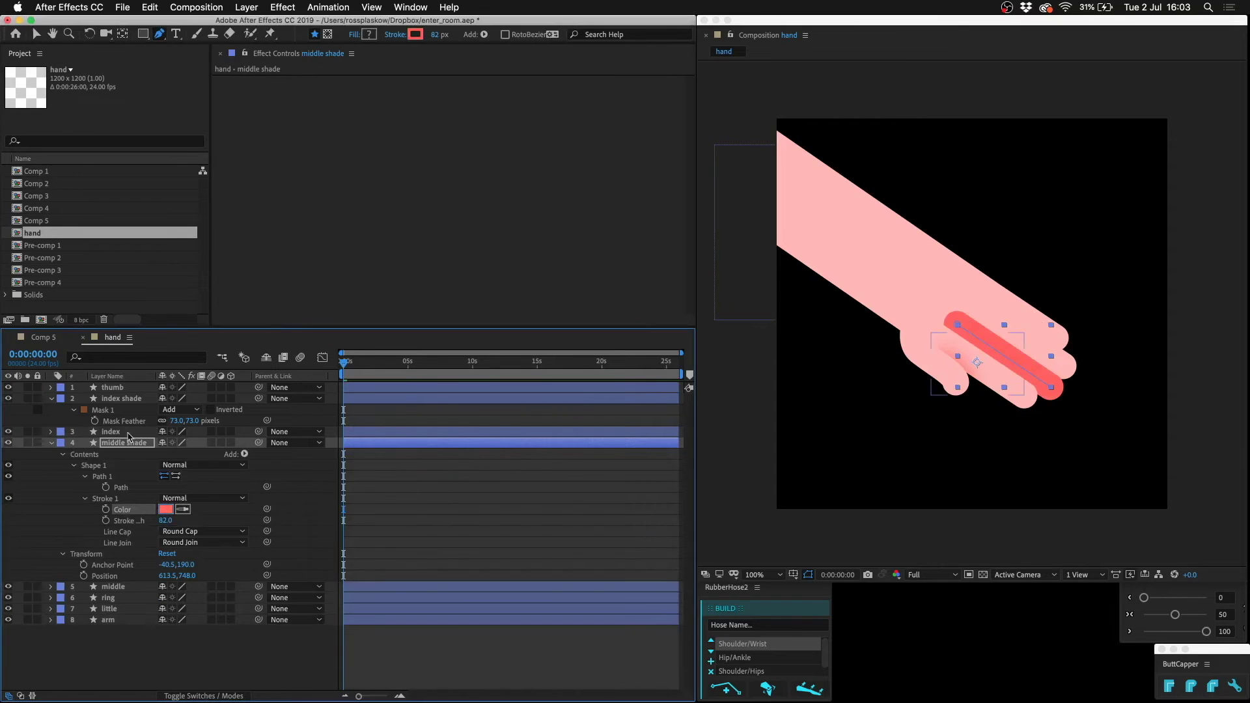
Draw a closed Pen mask on middle shade that follows the edge bordering the index finger and curves around its fingertip
key("u")
left_click(327, 35)
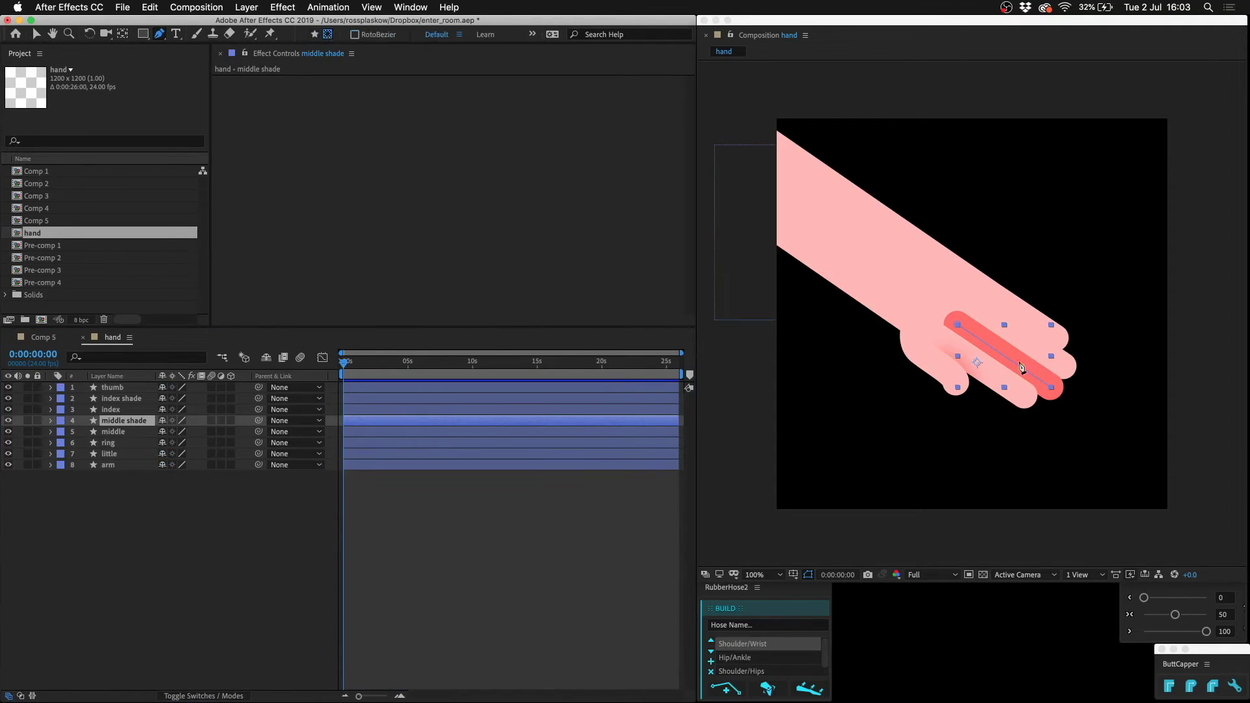
left_click(984, 355)
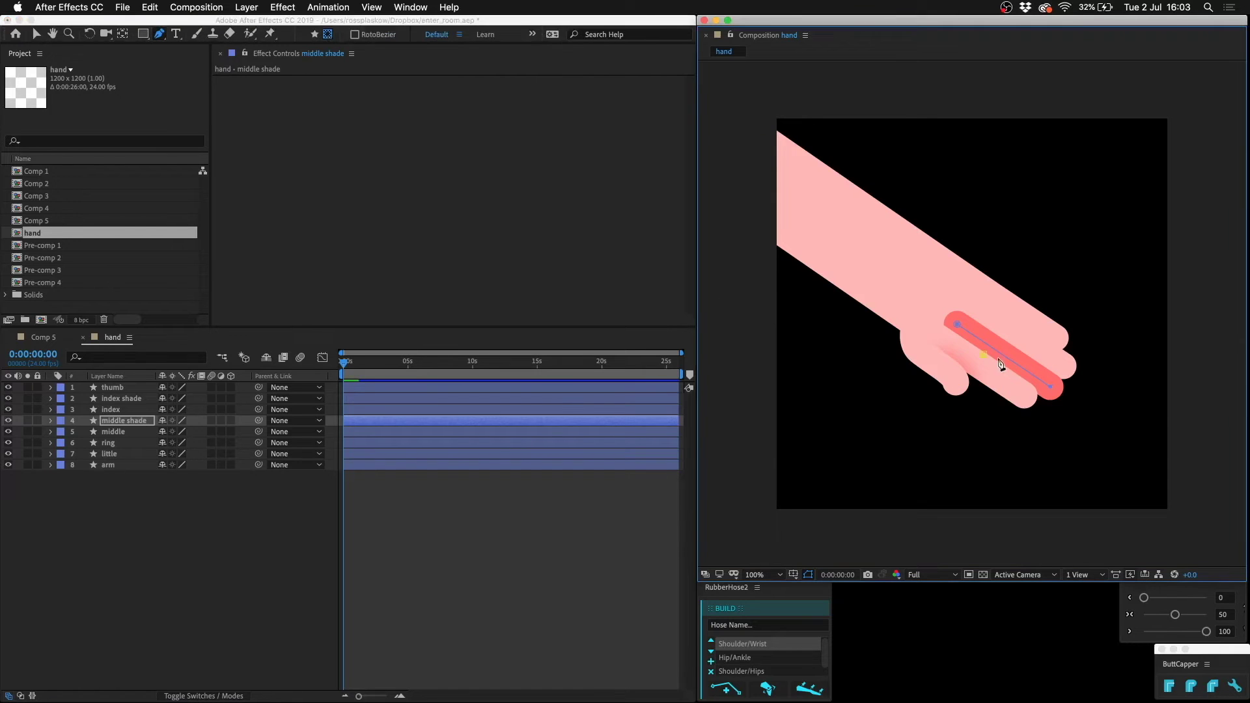
left_click_drag(1013, 364, 1034, 420)
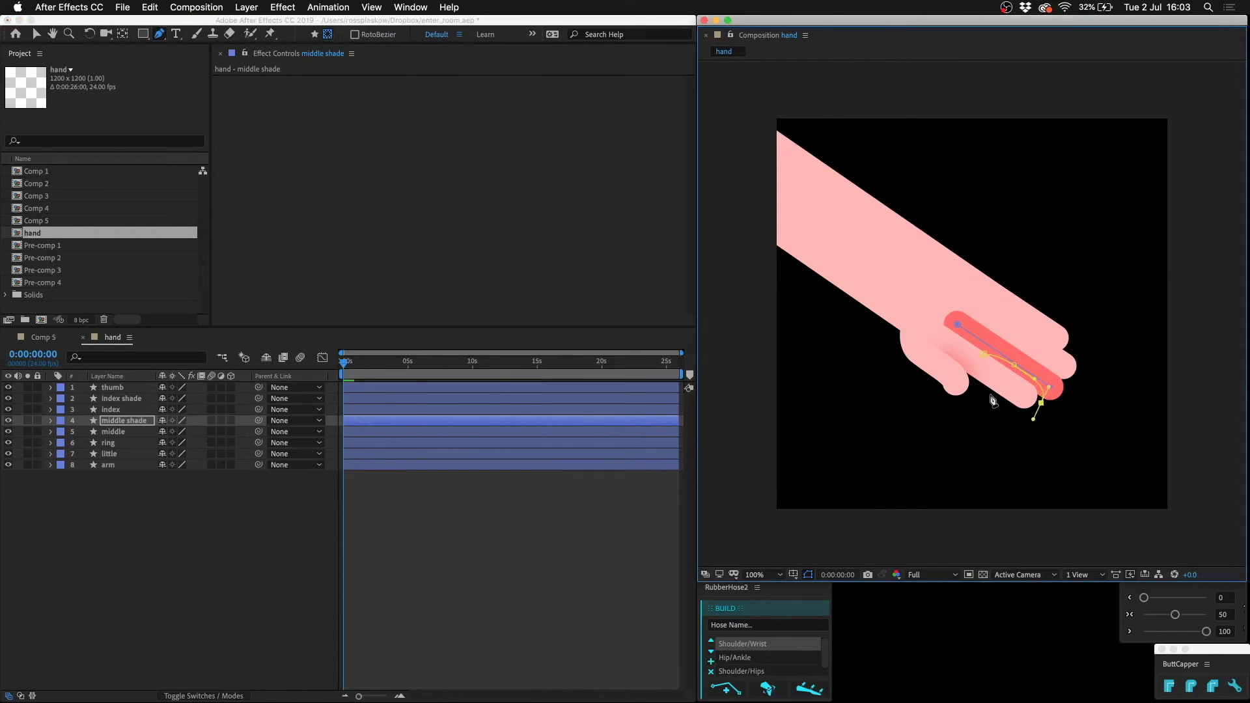
left_click(984, 355)
Feather middle shade's mask by 89 pixels and deselect the layer
key("f")
left_click_drag(187, 442, 201, 443)
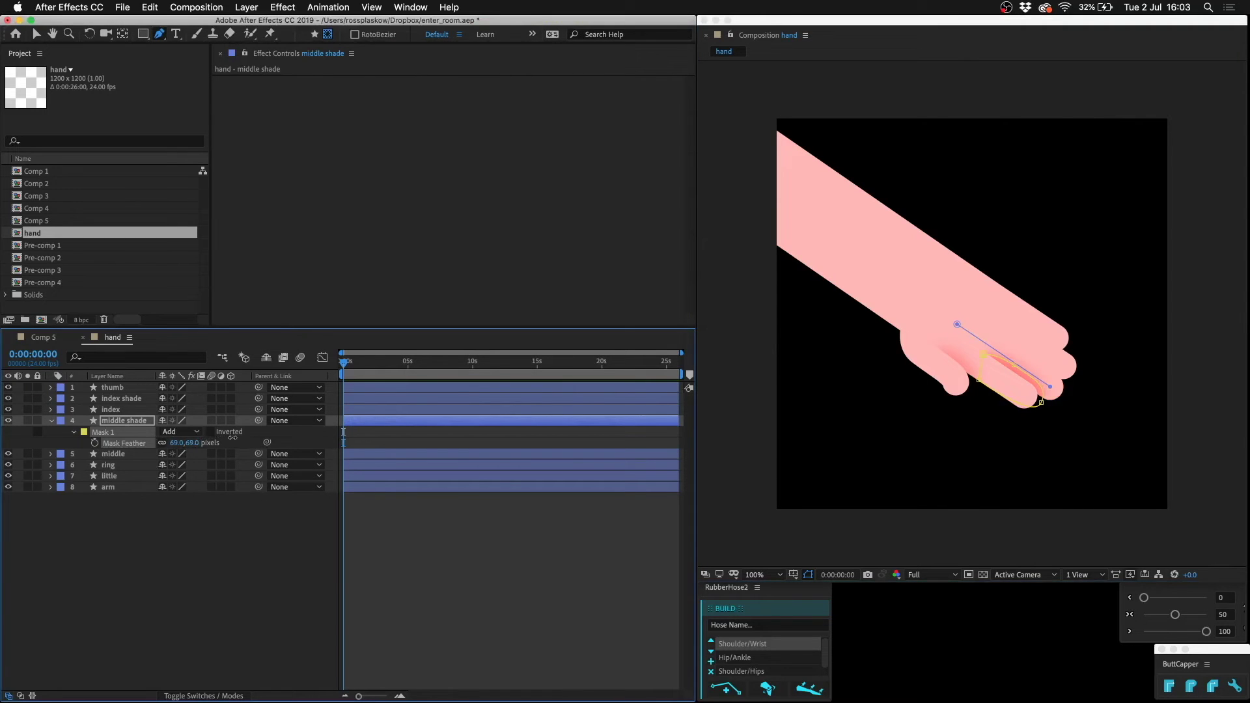
left_click(257, 578)
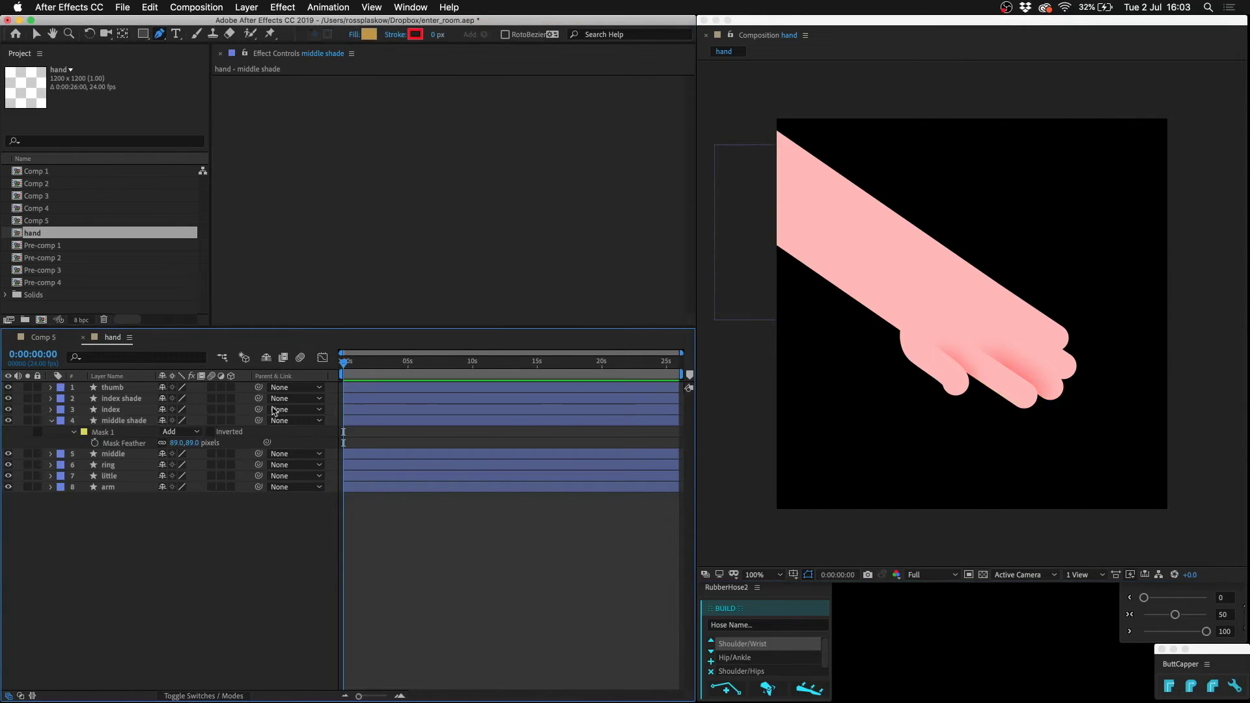
Link middle shade's mask feather to index shade's mask feather with an expression
left_click(134, 398)
key("f")
left_click_drag(268, 464, 125, 424)
left_click(257, 566)
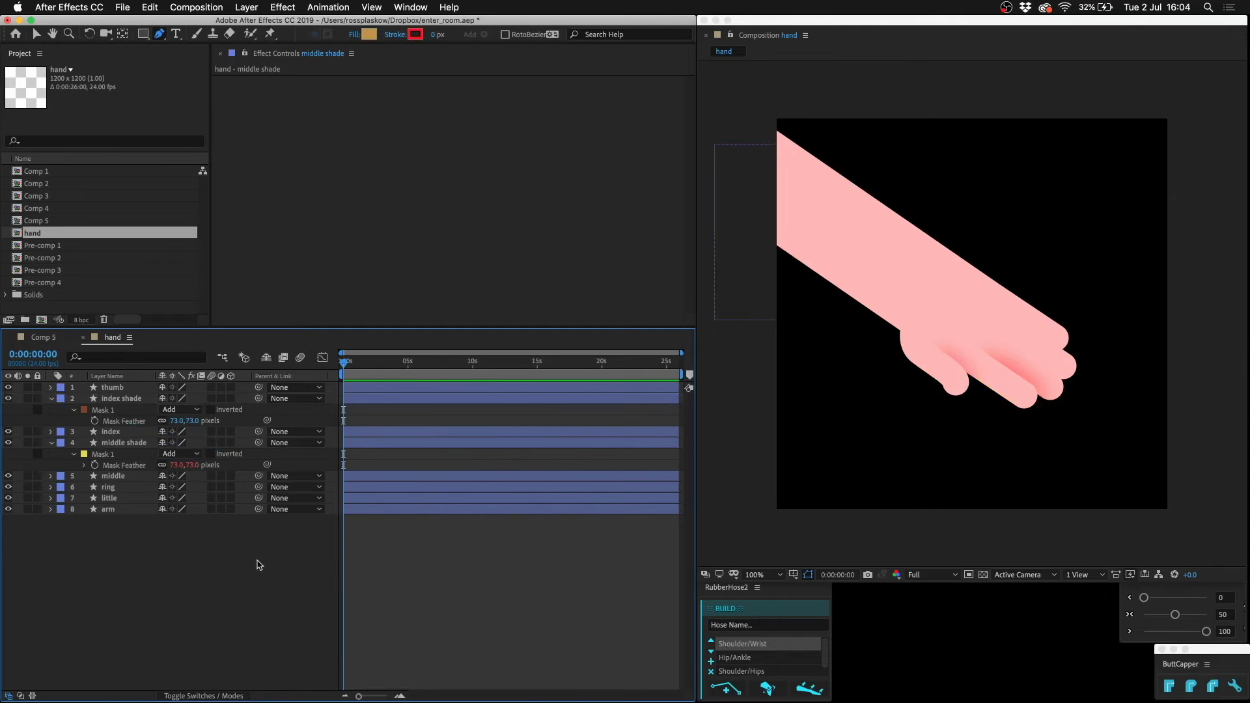
Duplicate the ring layer and rename the copy "ring shade"
key("u")
left_click(127, 446)
key("ctrl+d")
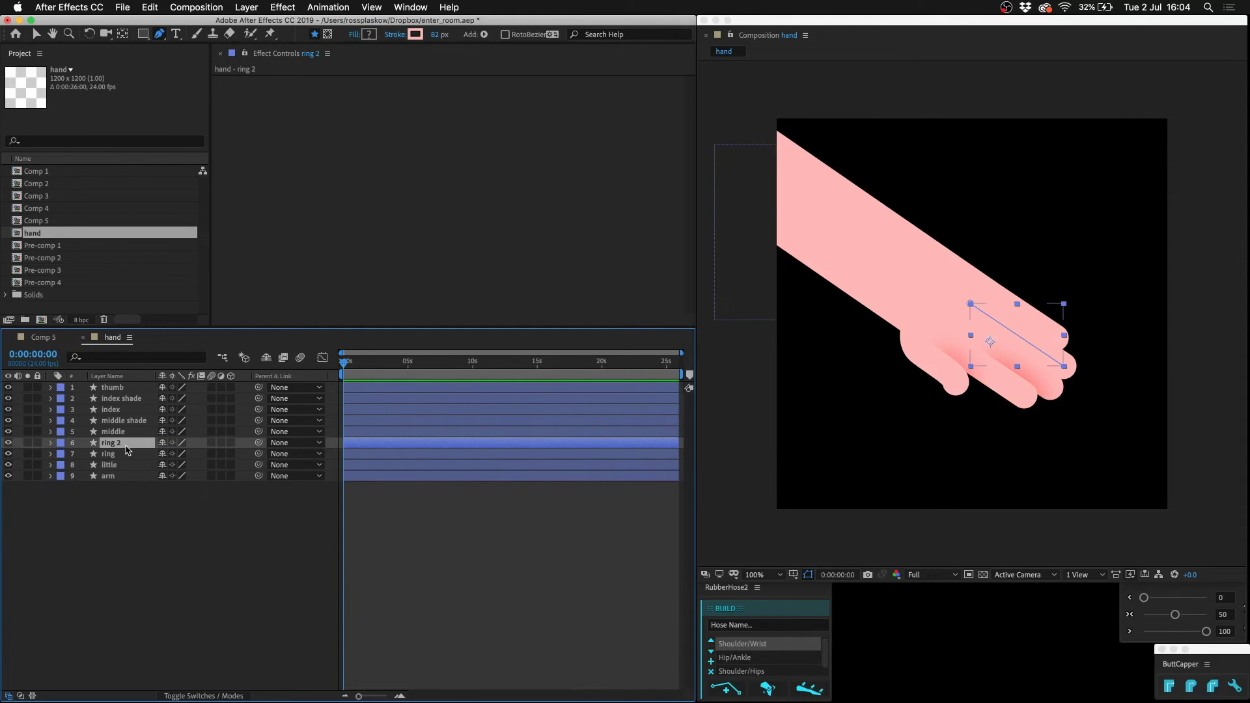
key("u")
key("u")
key("Return")
type("ring s")
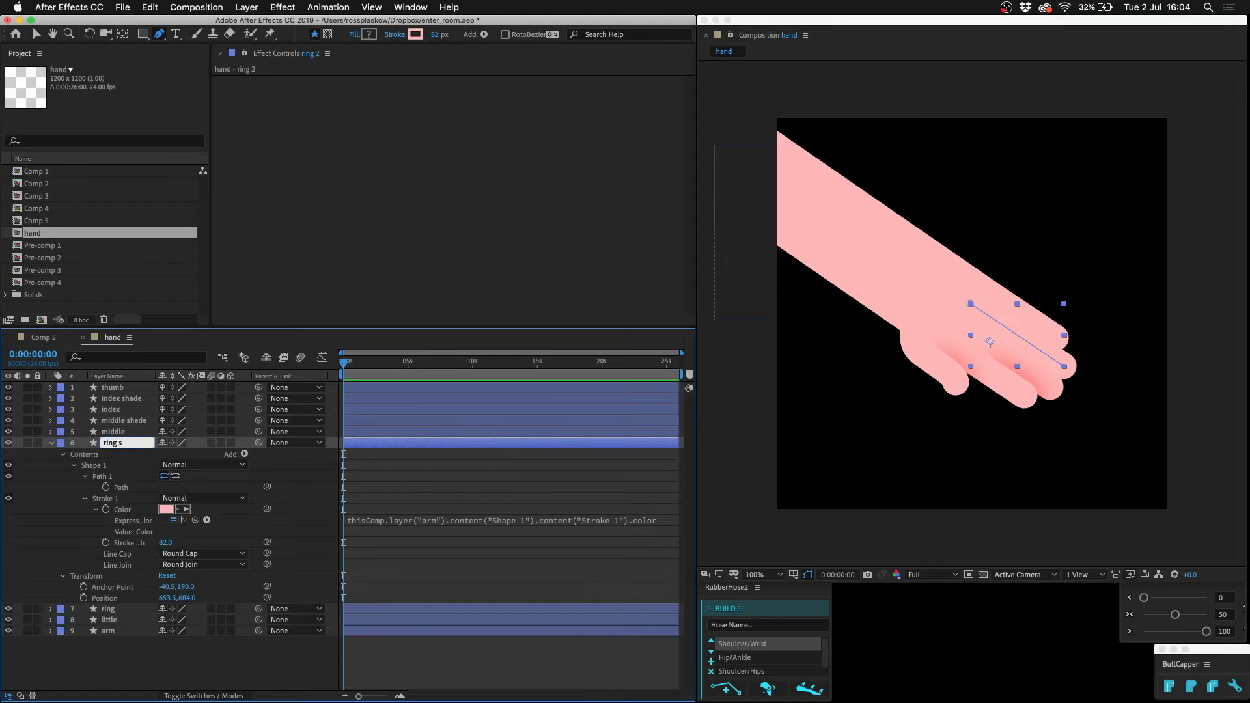
type("hade")
key("Return")
Add a keyframe to index shade's stroke colour at the first frame and show only that animated property
left_click(121, 398)
key("u")
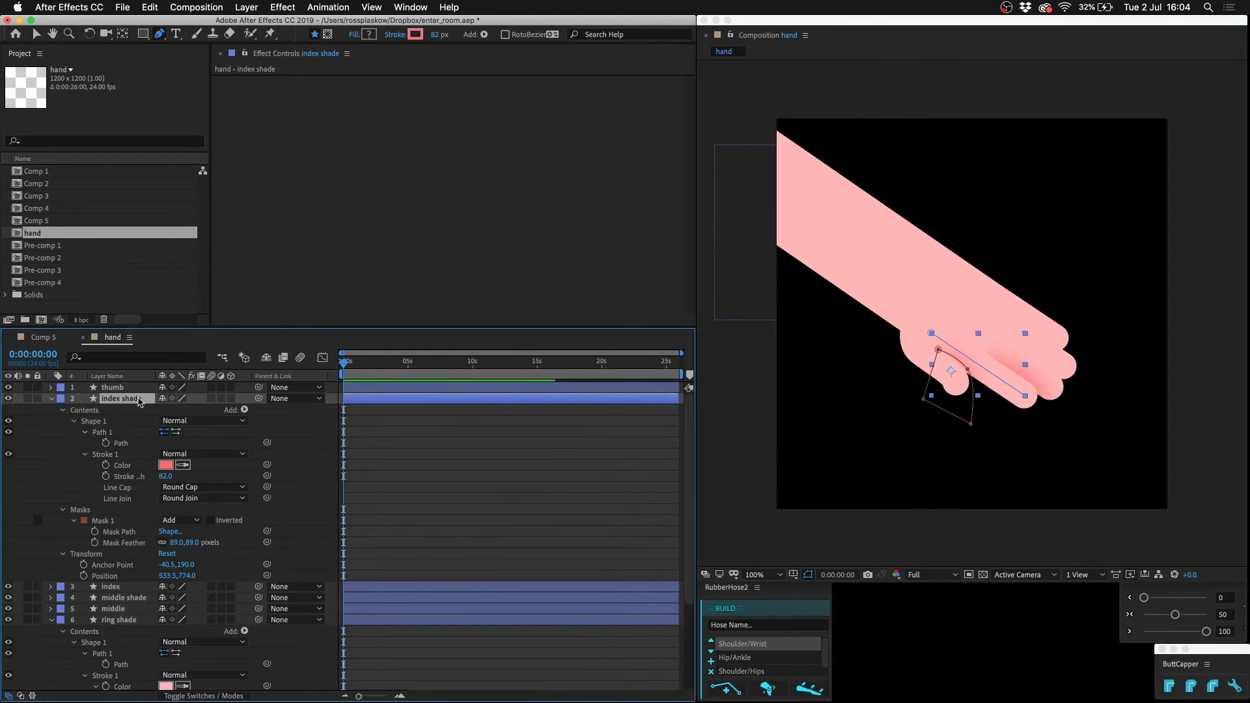
left_click(106, 465)
key("u")
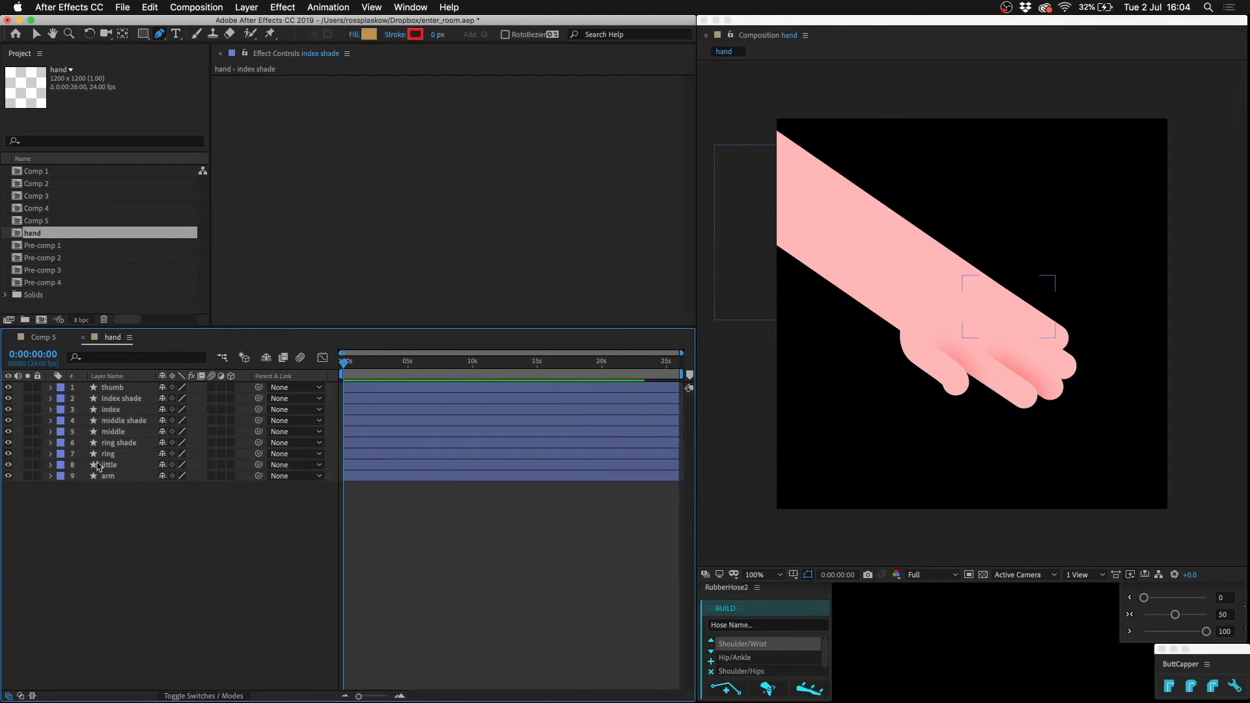
key("u")
Link ring shade's stroke colour to index shade's stroke colour, replacing the expression that points to the arm
left_click(124, 465)
key("u")
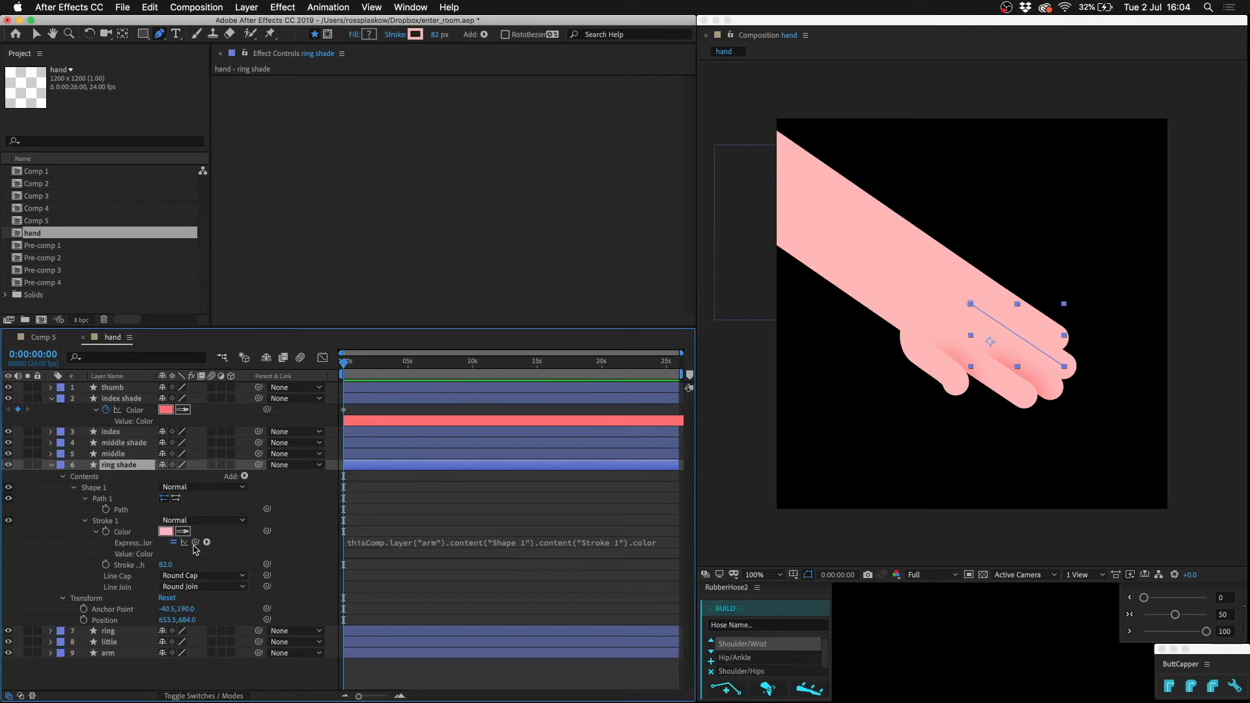
mouse_move(195, 542)
left_mouse_down()
mouse_move(137, 444)
mouse_move(137, 410)
left_mouse_up()
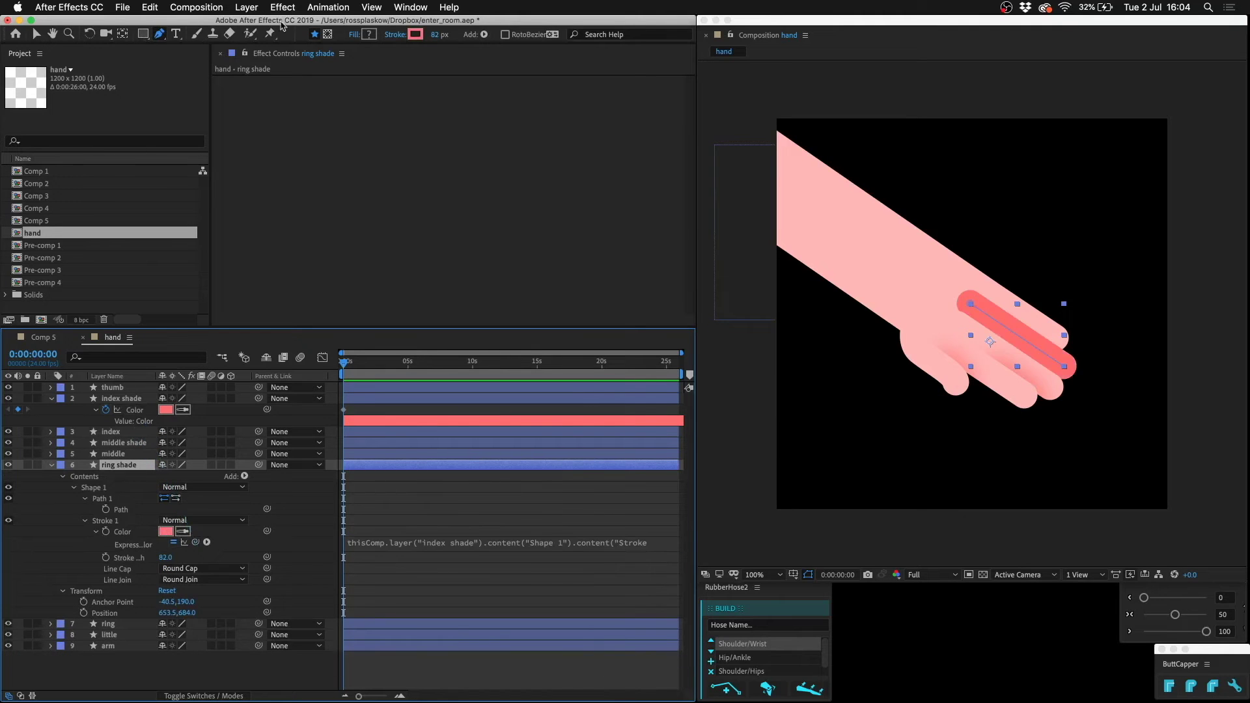
Draw a closed Pen mask on ring shade along the edge bordering the middle finger, curving around the middle fingertip
left_click(328, 35)
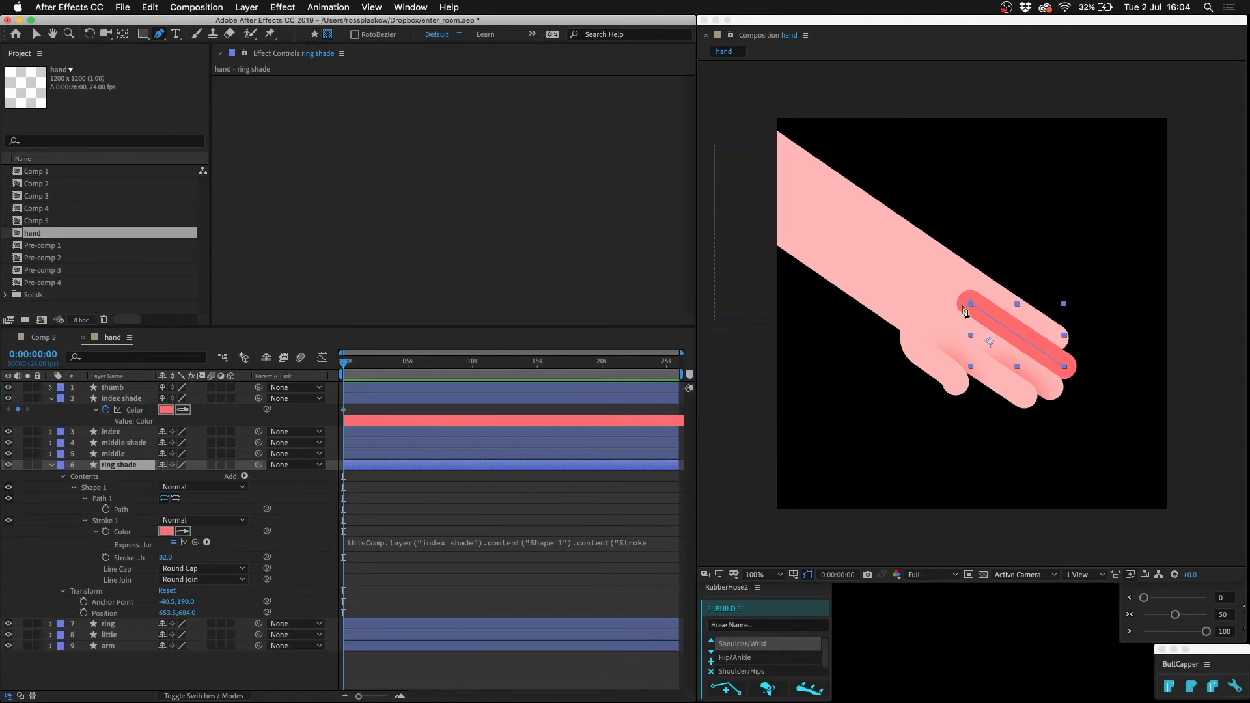
left_click(1002, 342)
left_click(1049, 369)
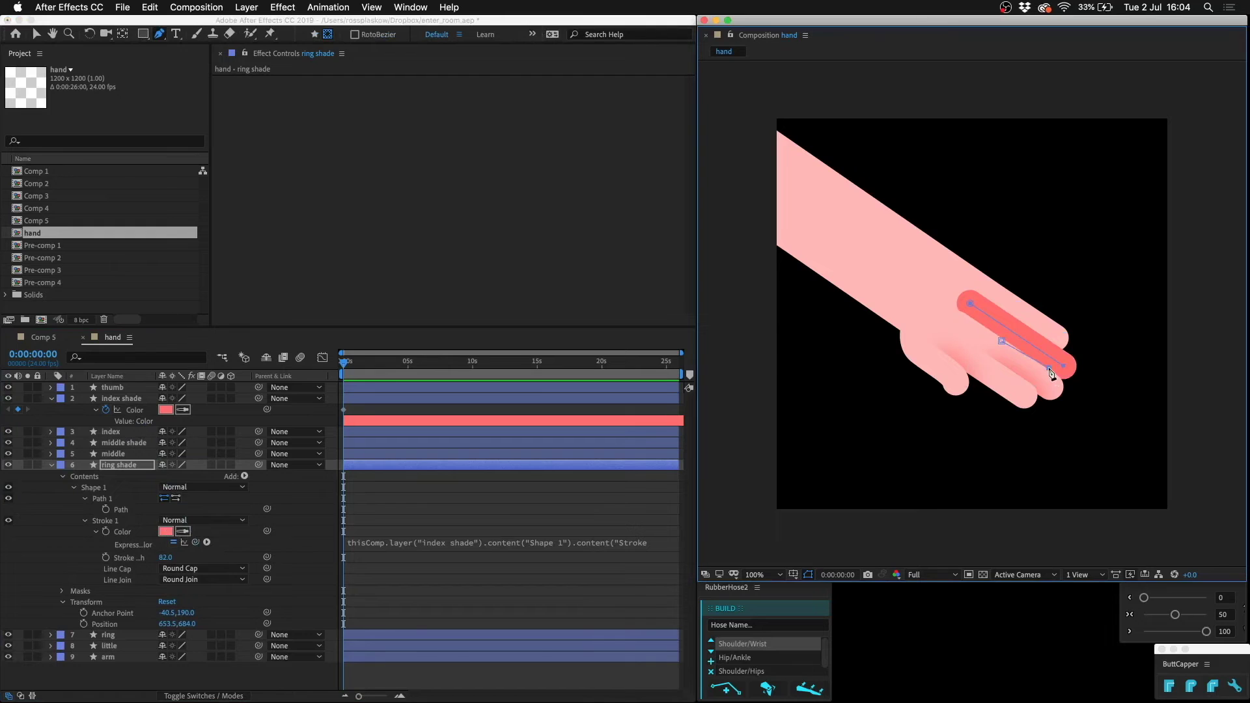
left_click(1055, 390)
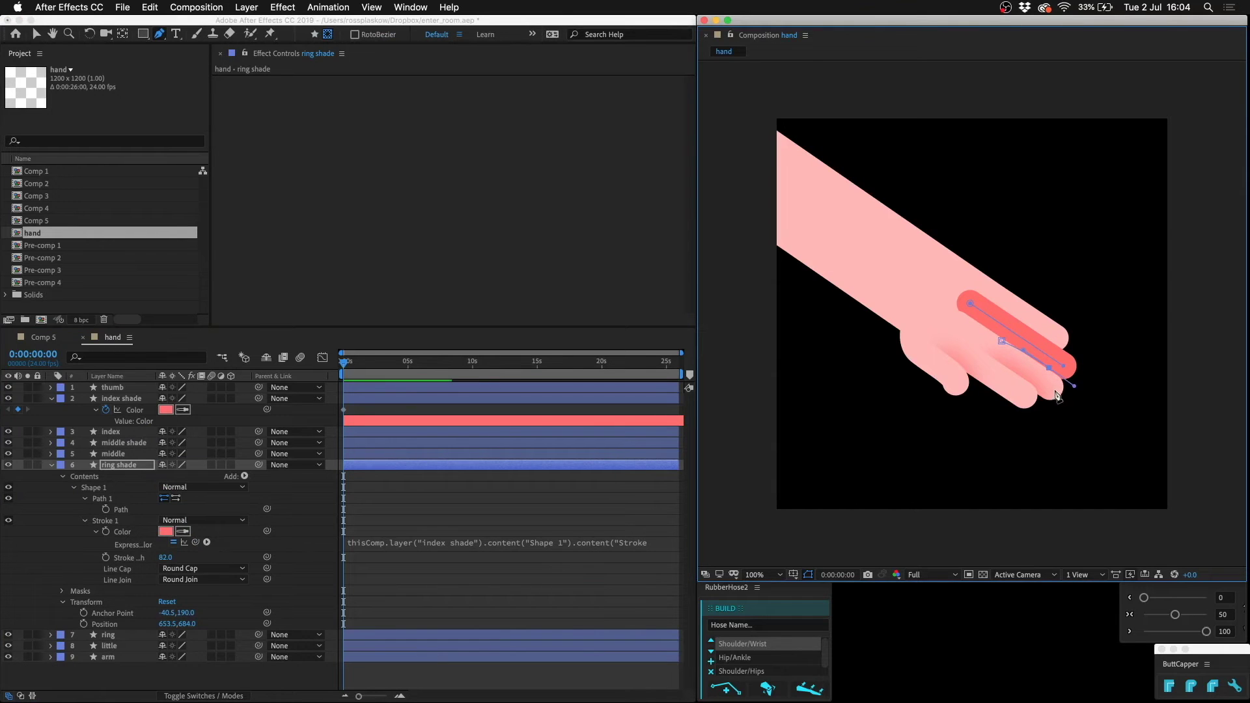
left_click_drag(1056, 391, 1055, 399)
left_click(1002, 341)
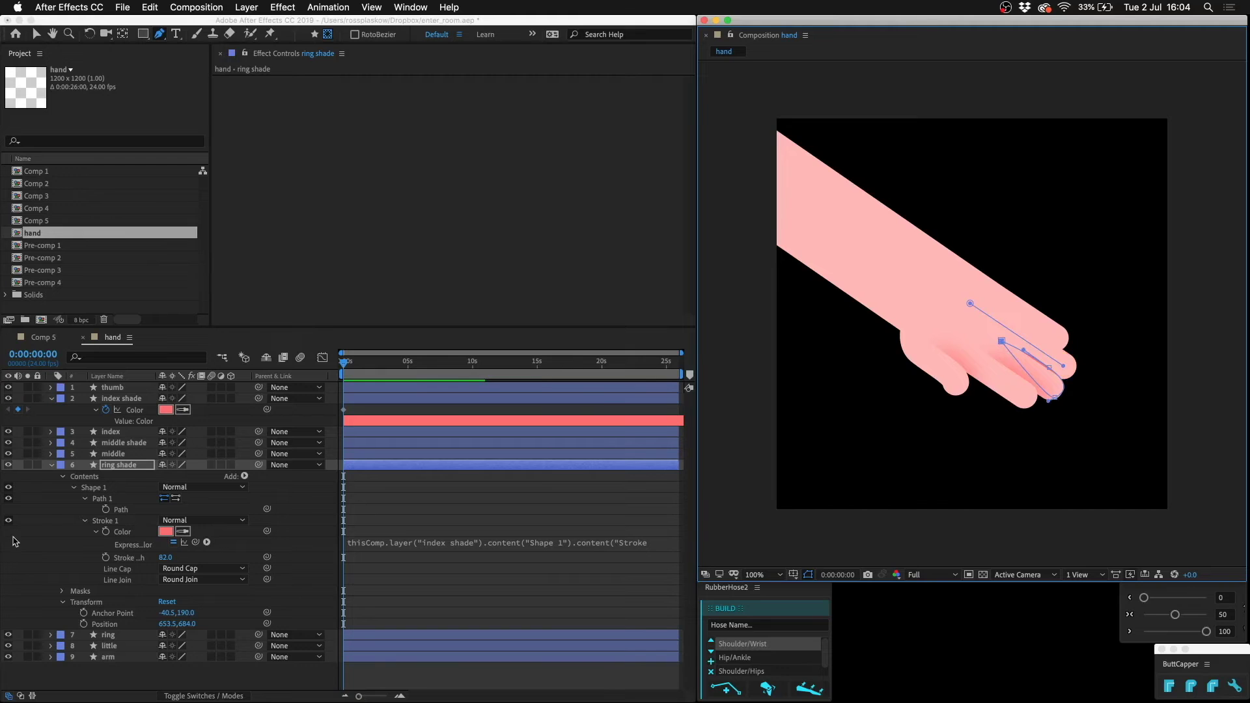
Link ring shade's mask feather to middle shade's mask feather with an expression
left_click(124, 443)
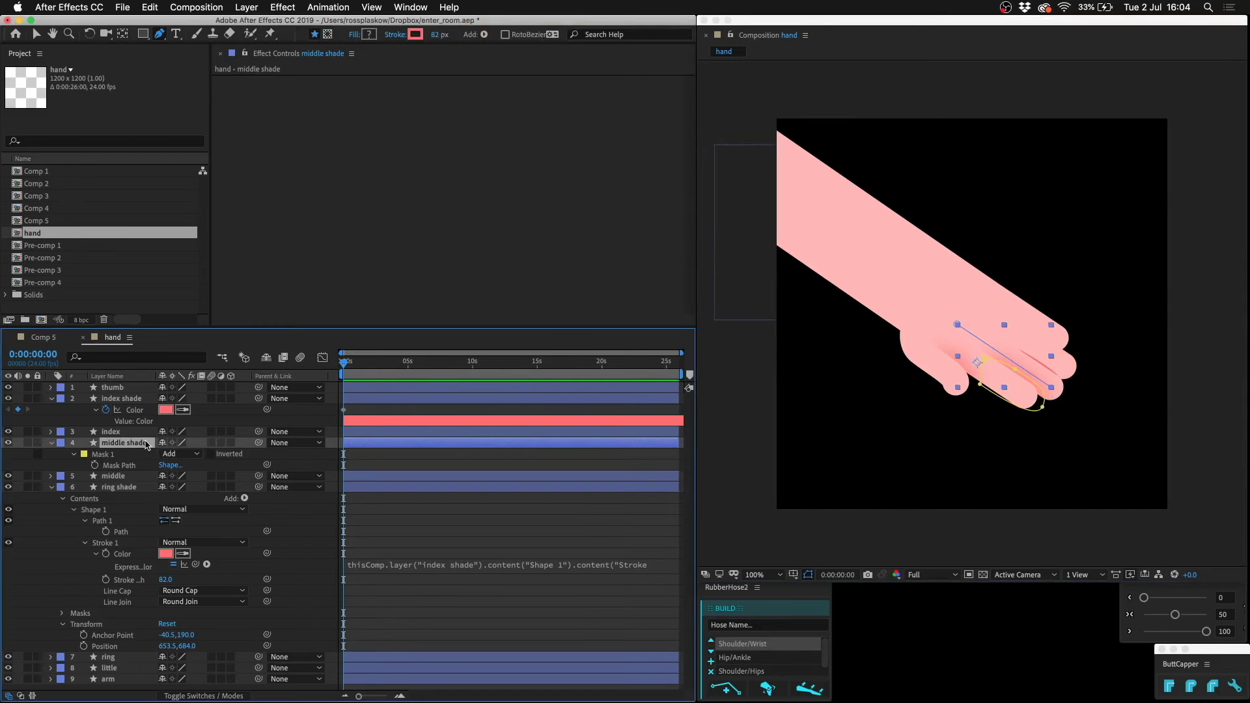
key("m")
key("m")
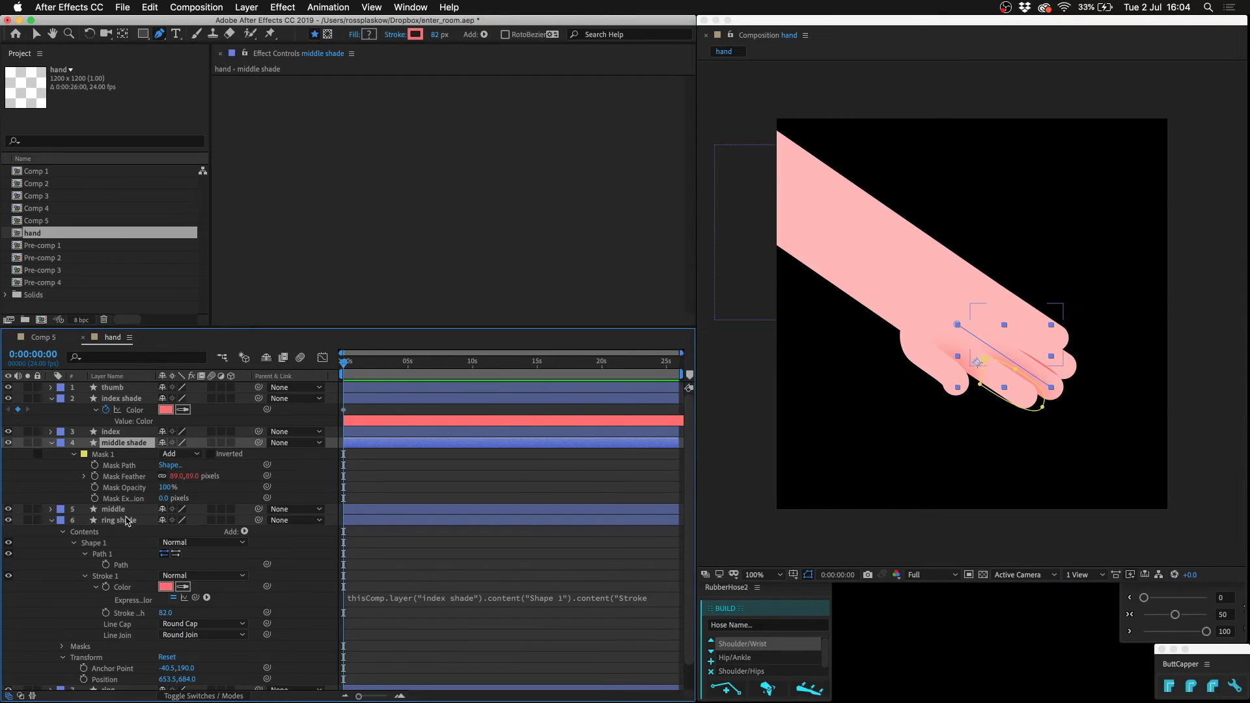
left_click(127, 521)
key("m")
key("m")
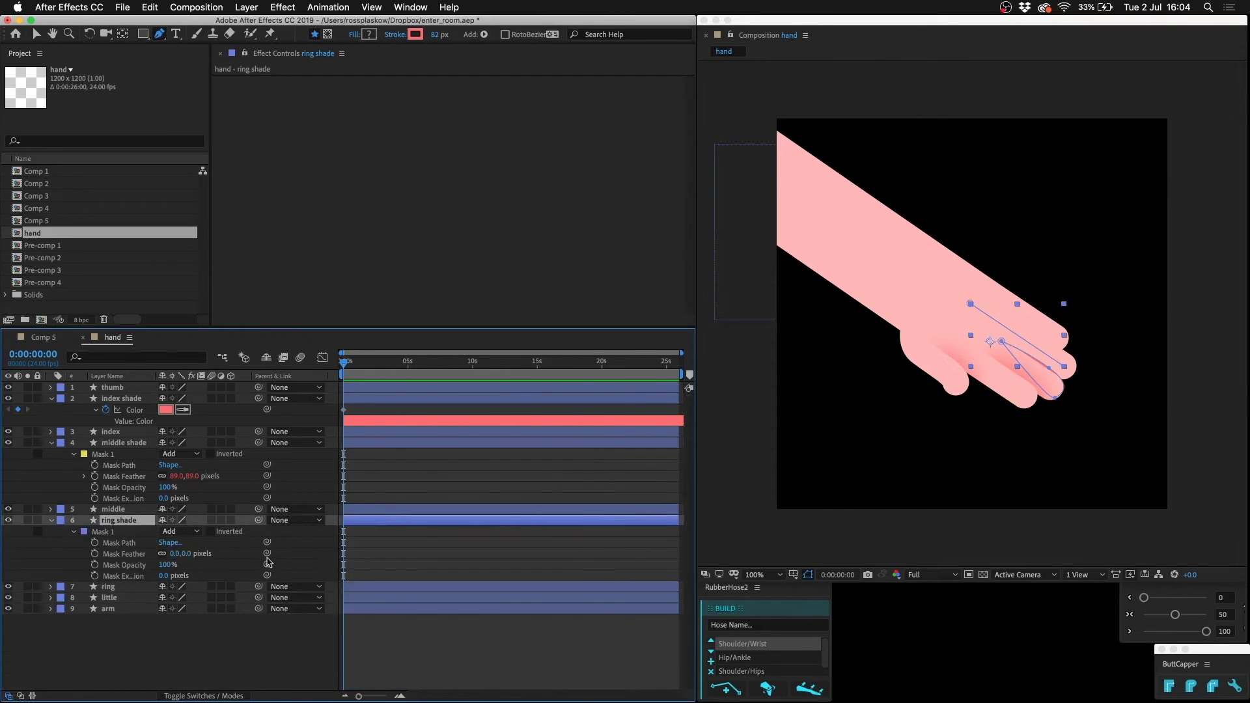
left_click_drag(267, 554, 144, 484)
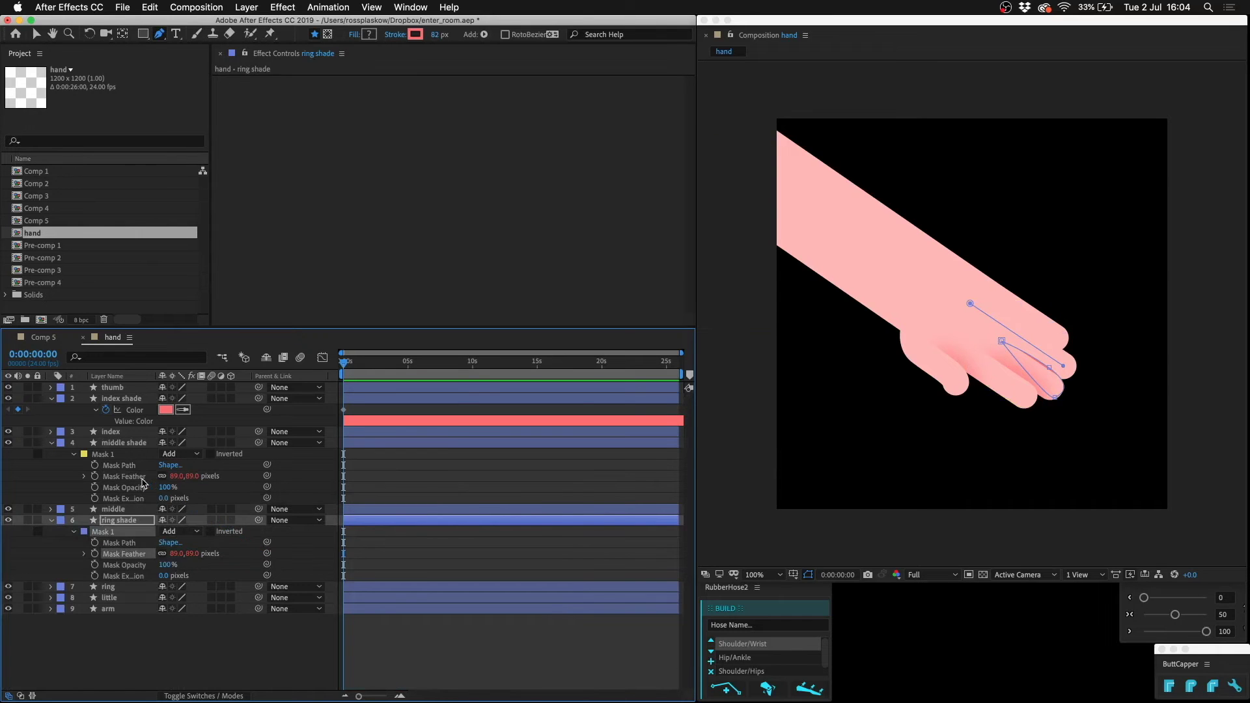
Collapse the open layer properties, duplicate the little layer and rename the copy little shade
left_click(391, 650)
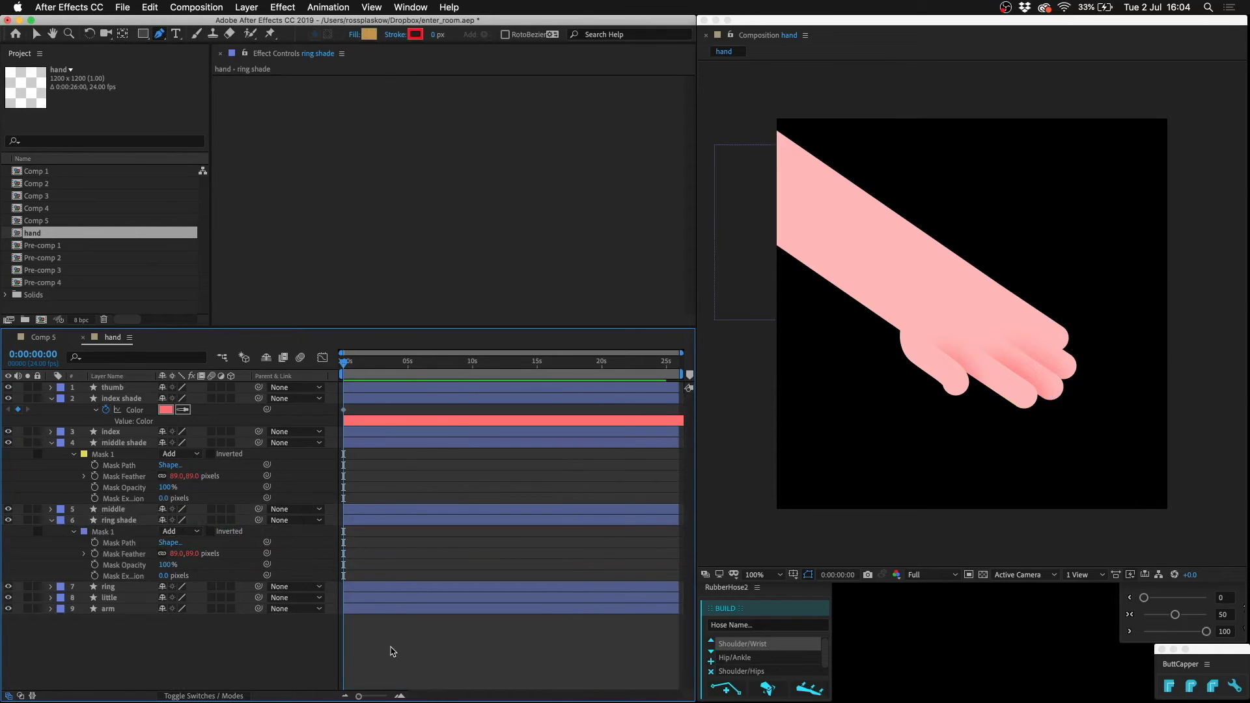
key("u")
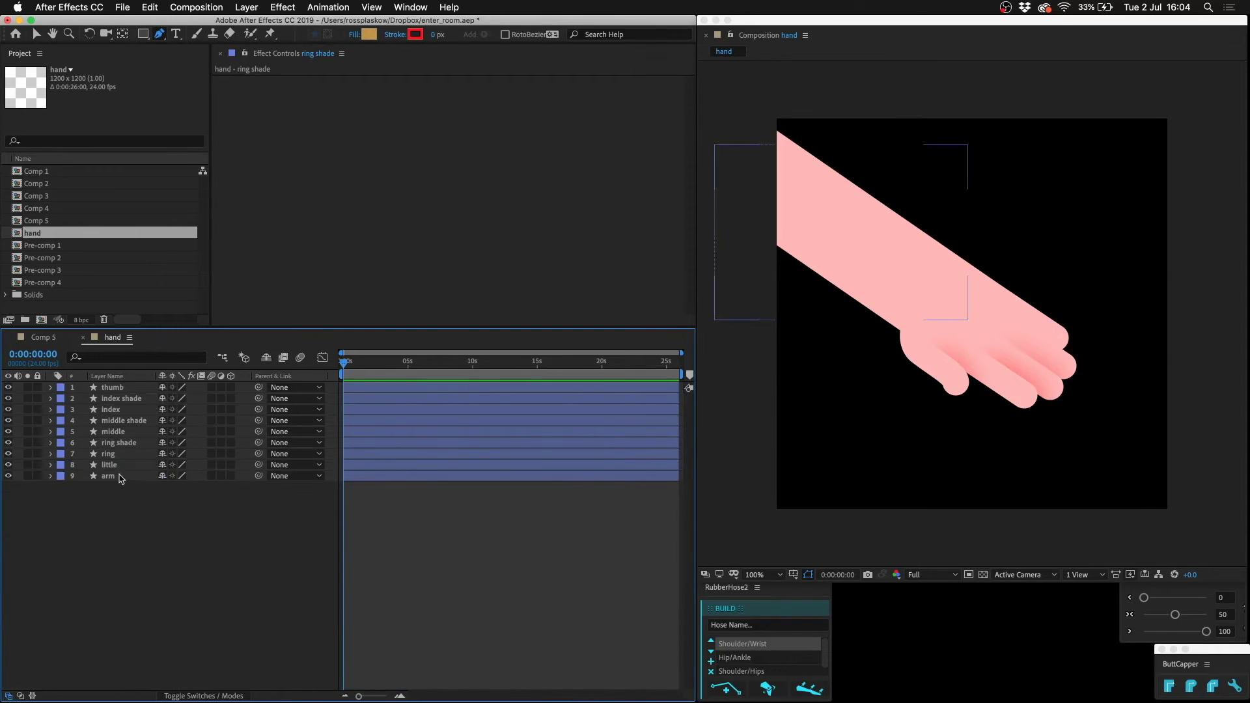
left_click(124, 468)
key("ctrl+d")
key("Return")
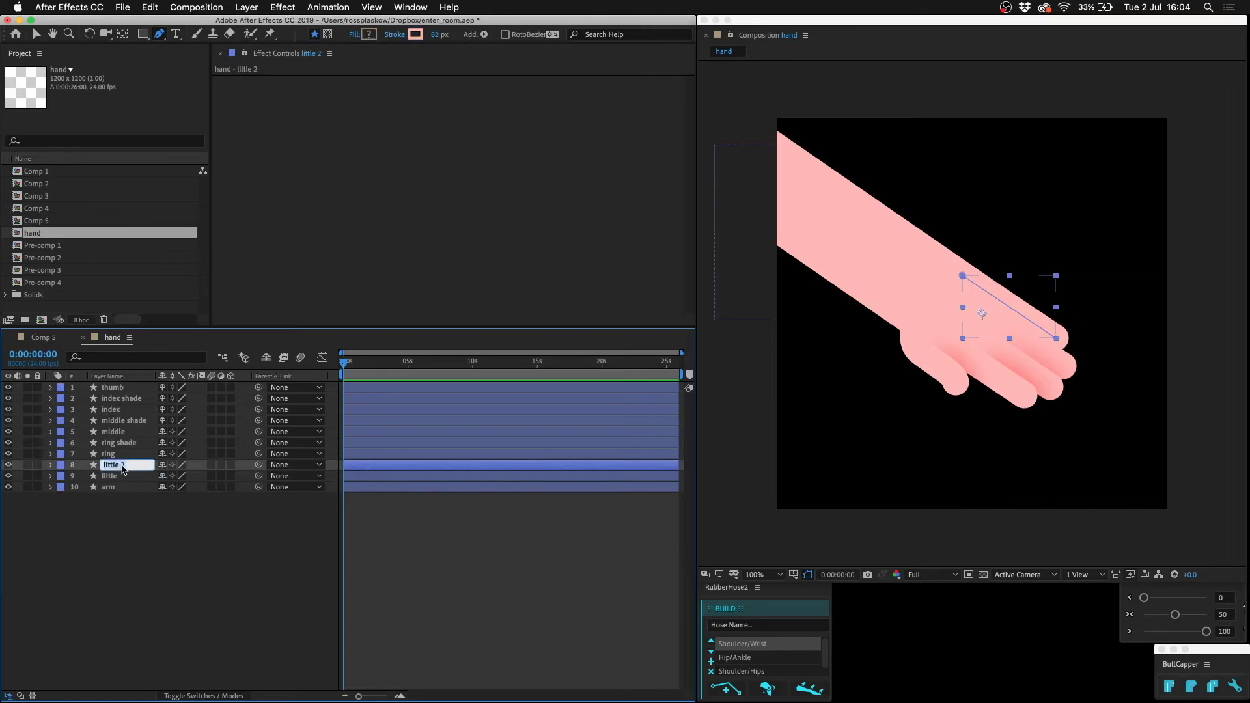
type("l")
key("Return")
Link little shade's stroke colour to index shade's stroke colour, replacing the expression that points to the arm
key("u")
key("u")
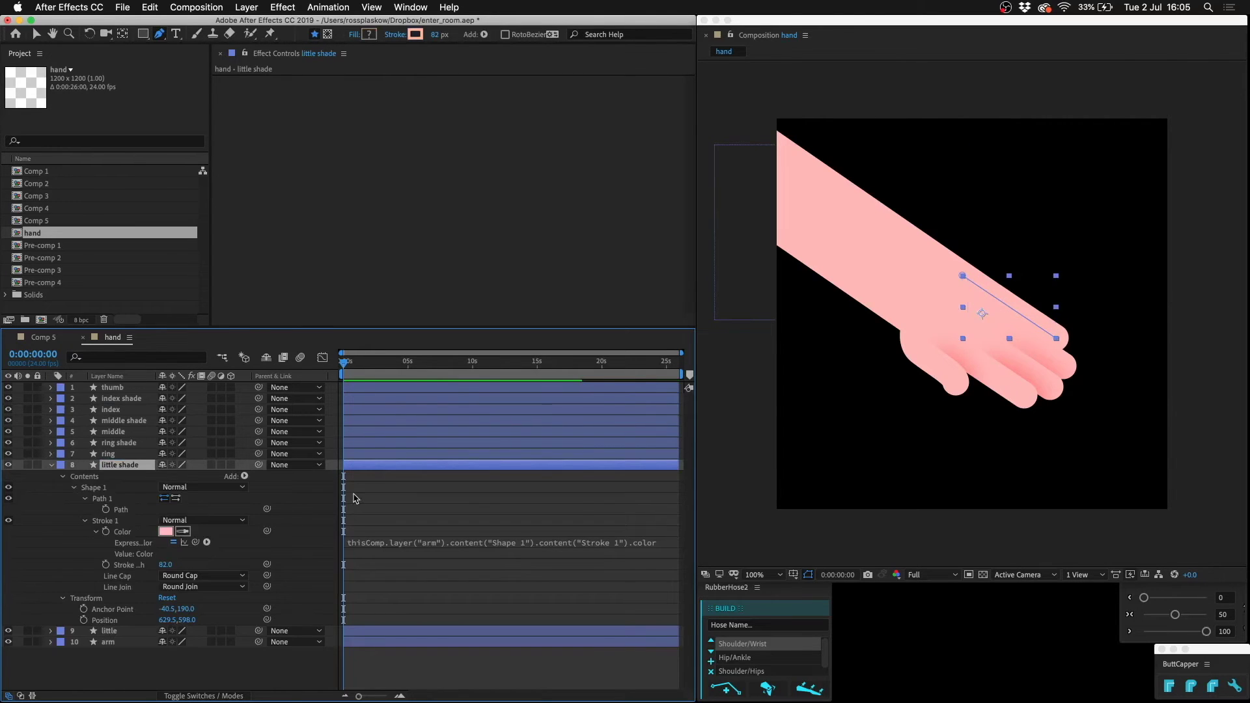
left_click(355, 499)
key("u")
left_click(141, 489)
key("u")
key("u")
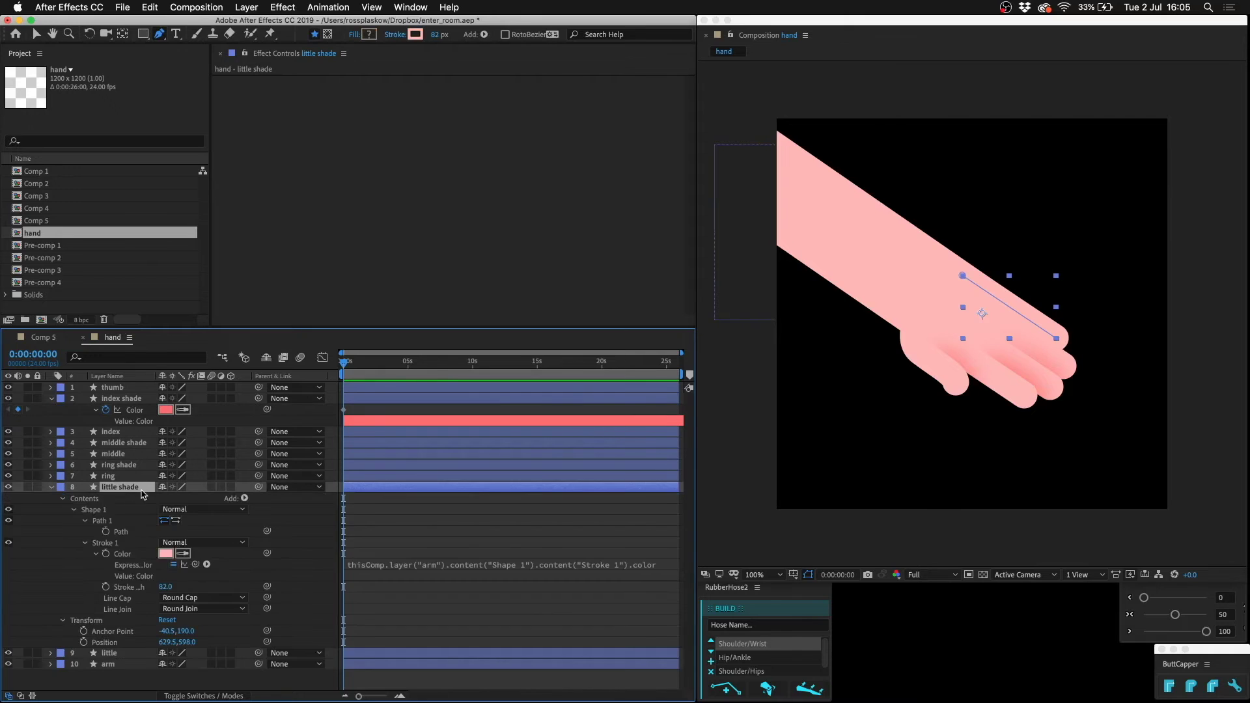
left_click_drag(179, 511, 135, 409)
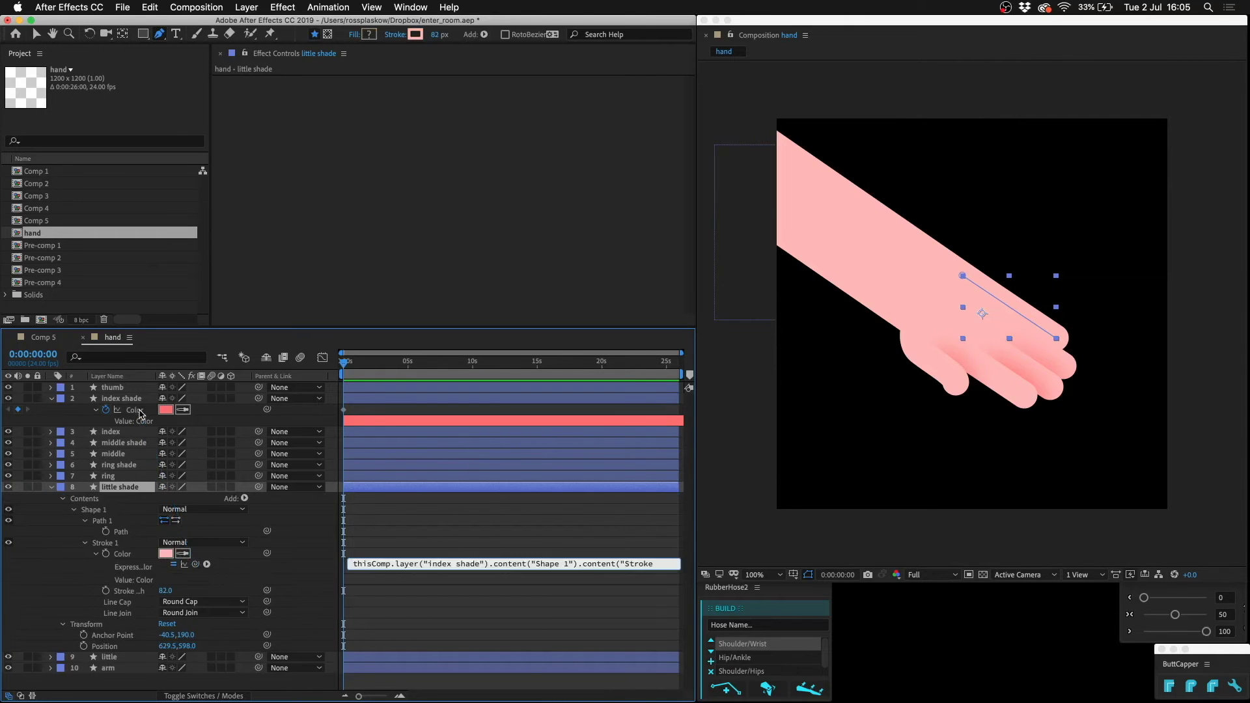
left_click(436, 544)
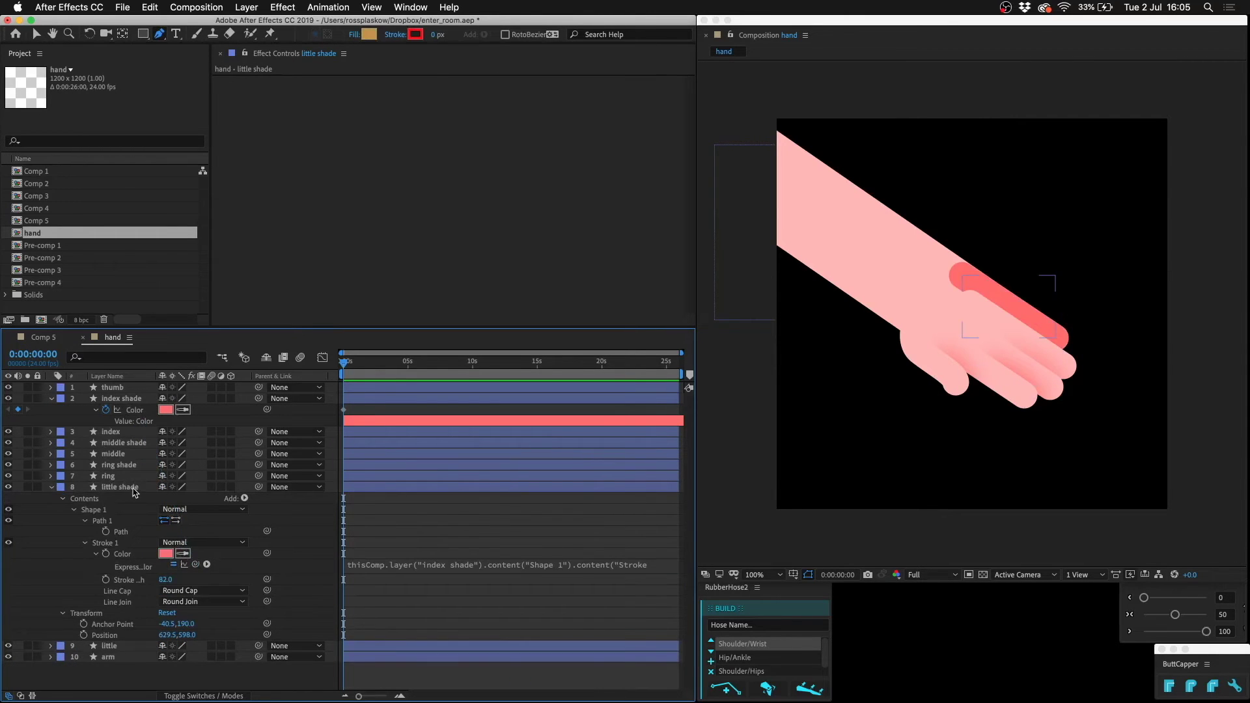
Draw a closed Pen mask on little shade along the edge bordering the ring finger, with a curved point near the fingertip
left_click(135, 490)
left_click(330, 34)
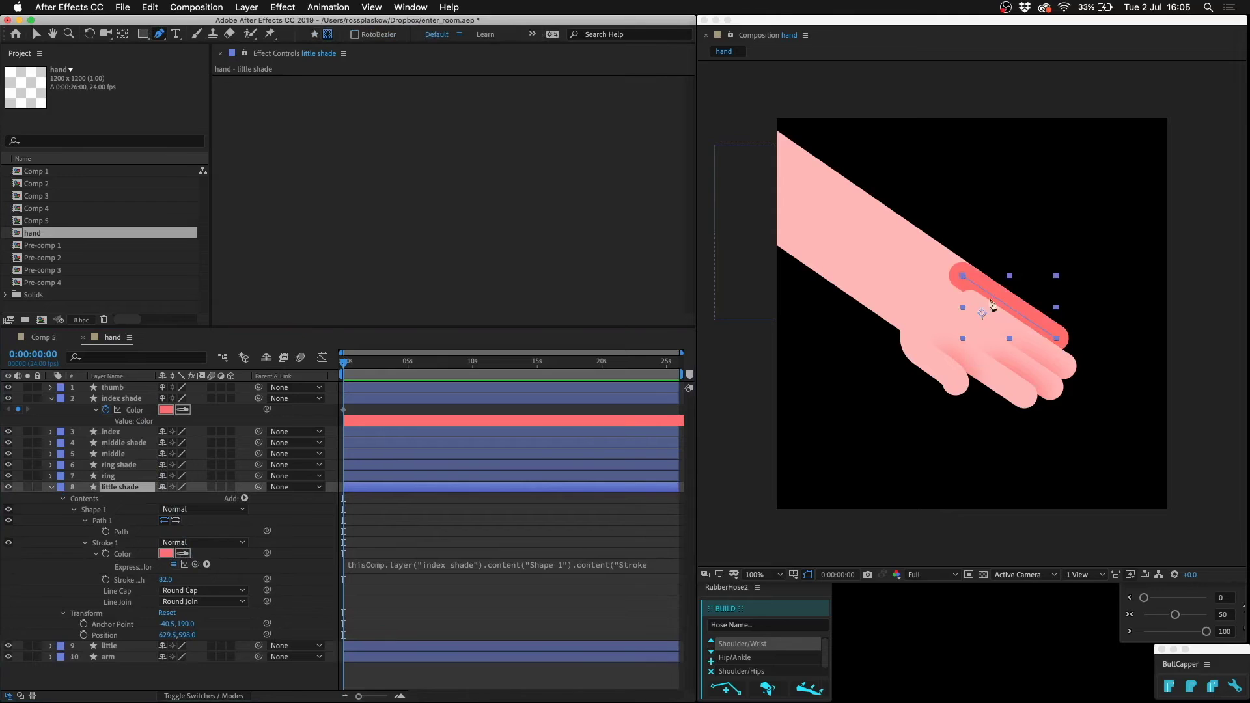
left_click(1014, 319)
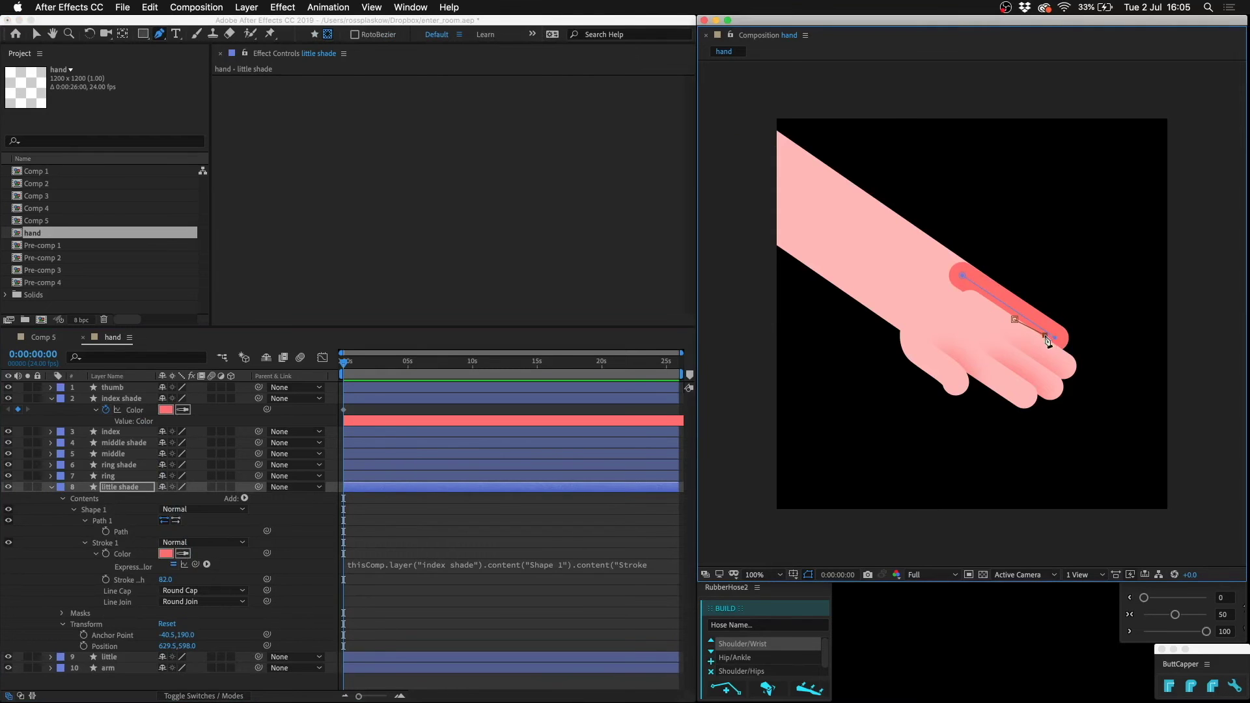
left_click_drag(1045, 336, 1049, 369)
left_click(1006, 335)
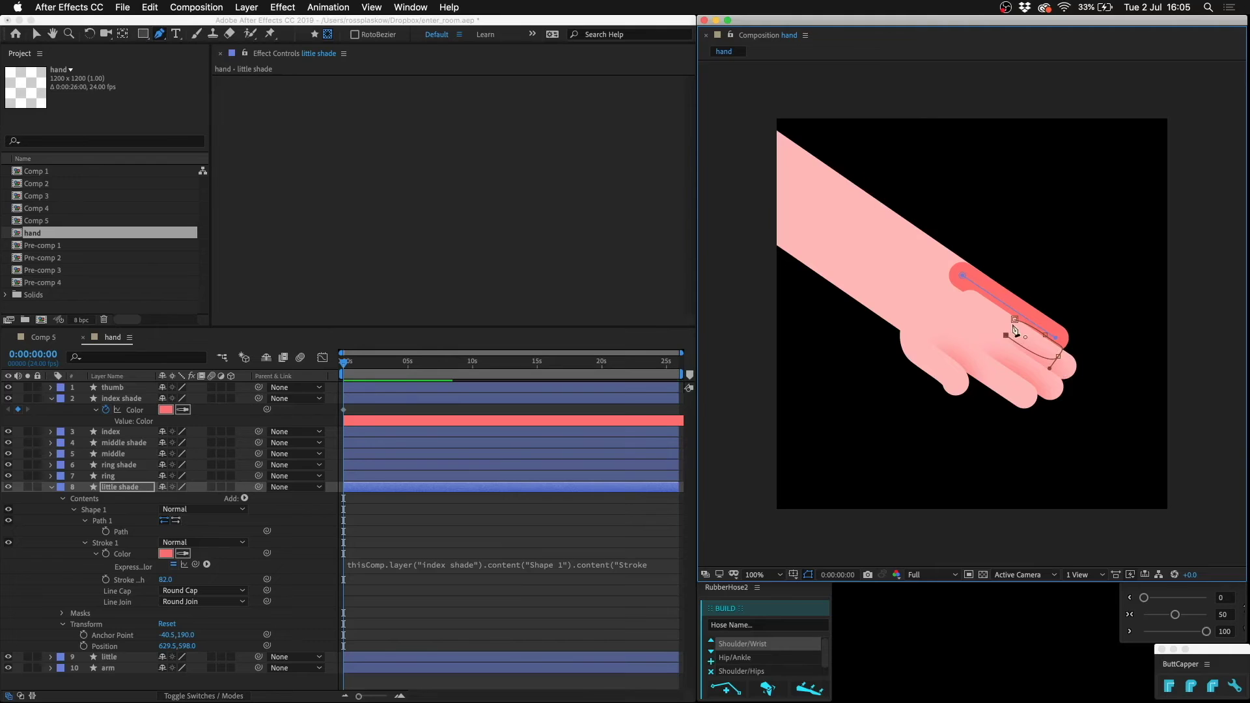
left_click(1015, 320)
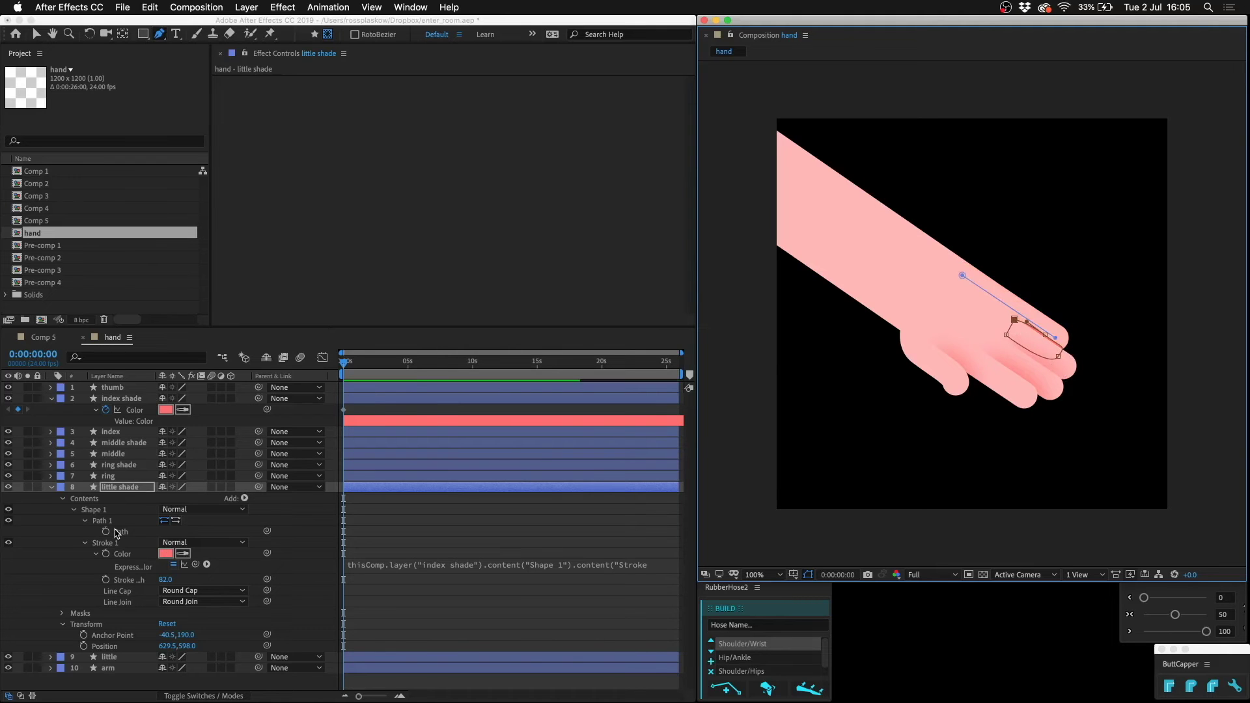
Link little shade's mask feather to index shade's mask feather with an expression, and collapse the layer properties
key("m")
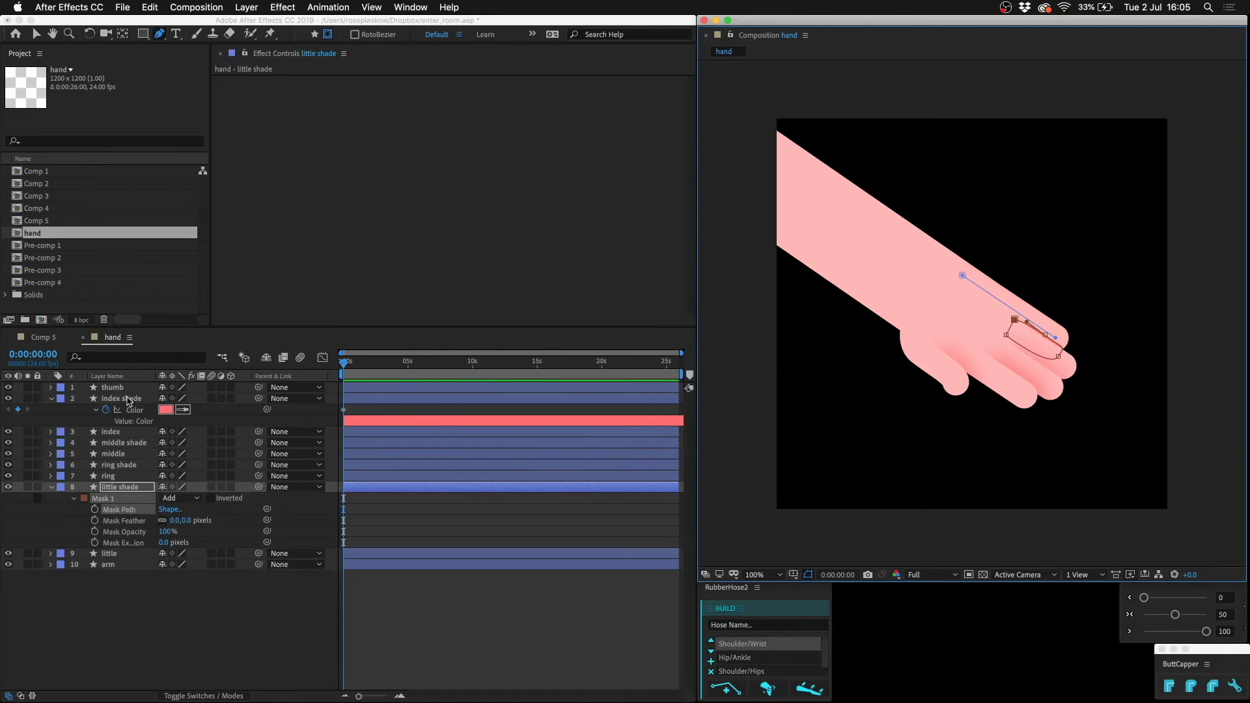
left_click(127, 400)
key("m")
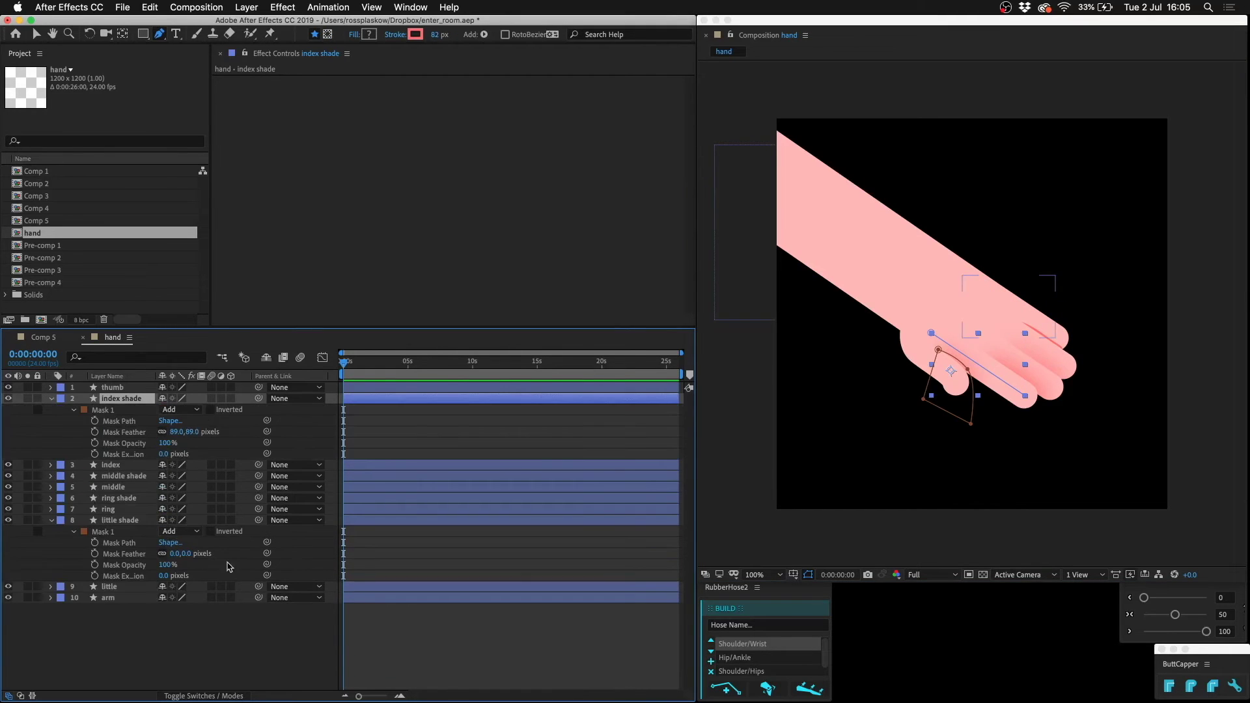
left_click_drag(267, 554, 127, 432)
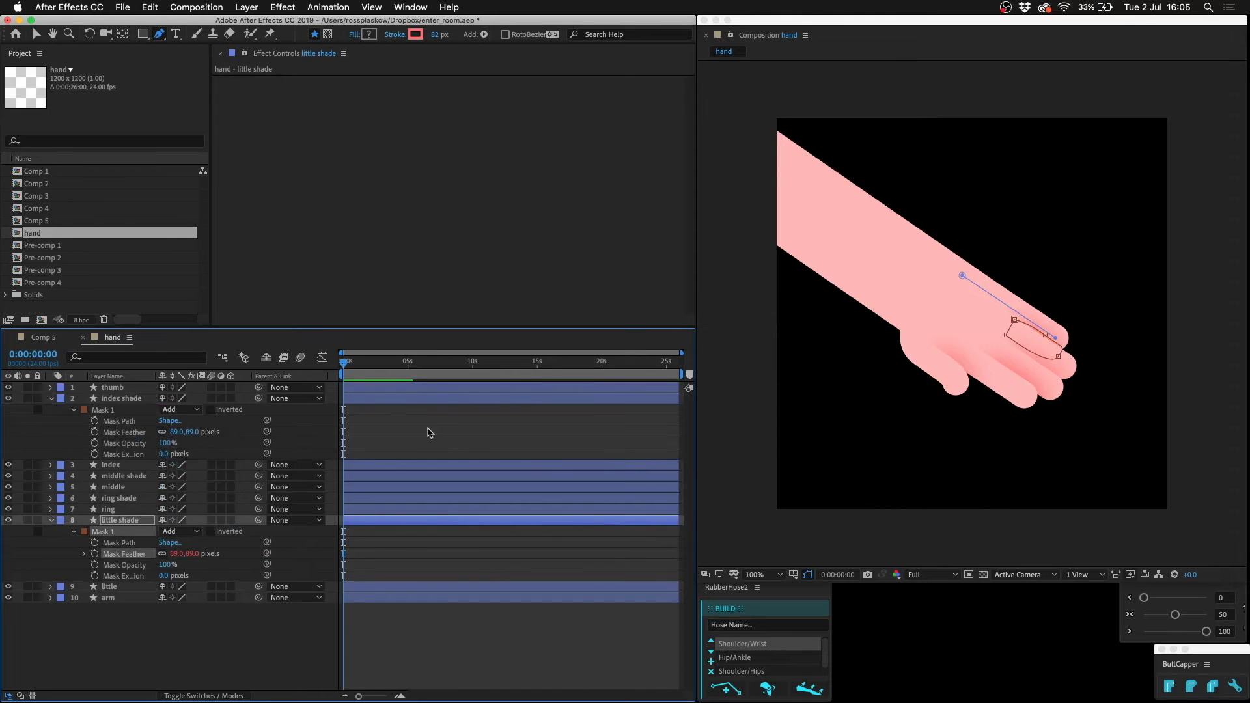
key("u")
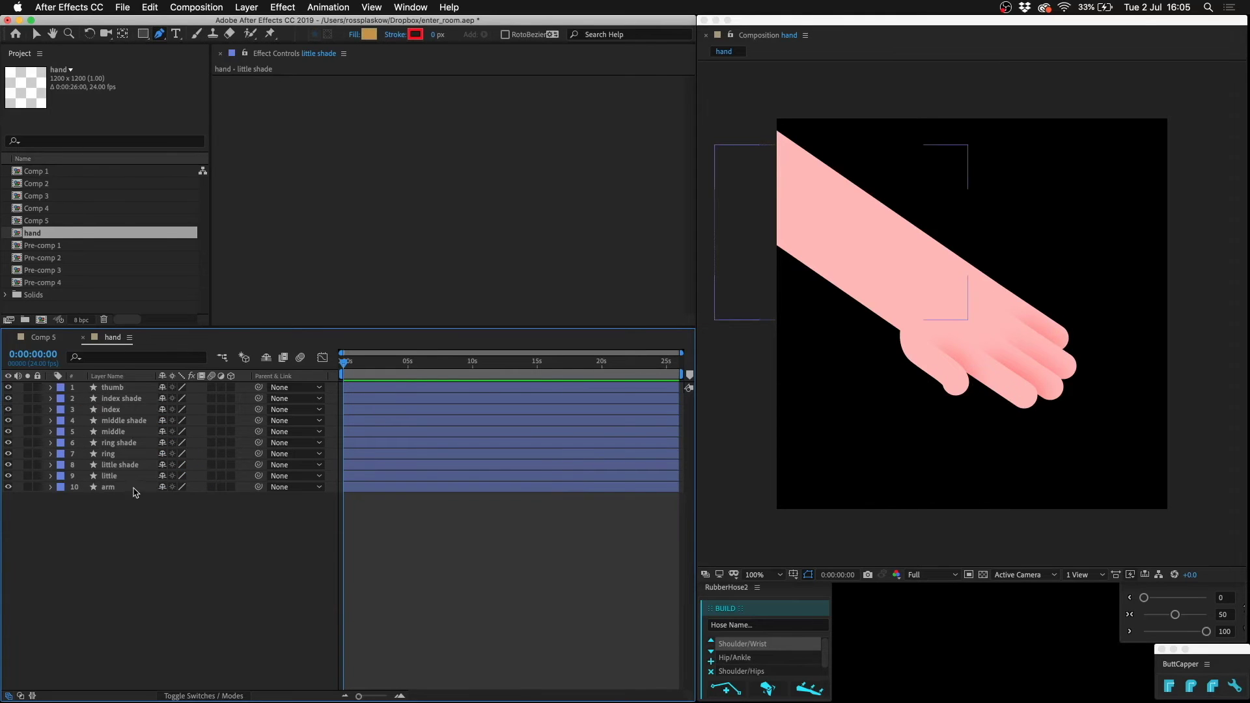
Duplicate the arm layer and set the copy's stroke colour to the darker pink FF7676
left_click(134, 488)
key("ctrl+d")
key("u")
key("u")
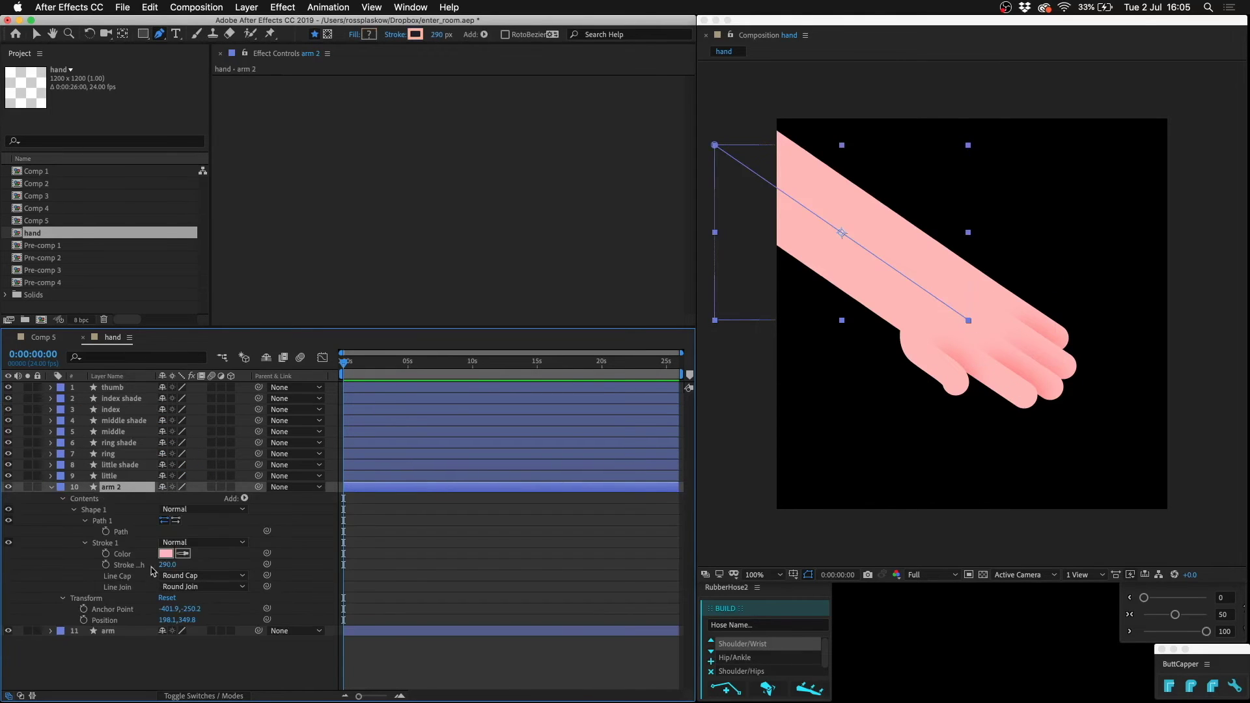
left_click(166, 554)
left_click(426, 488)
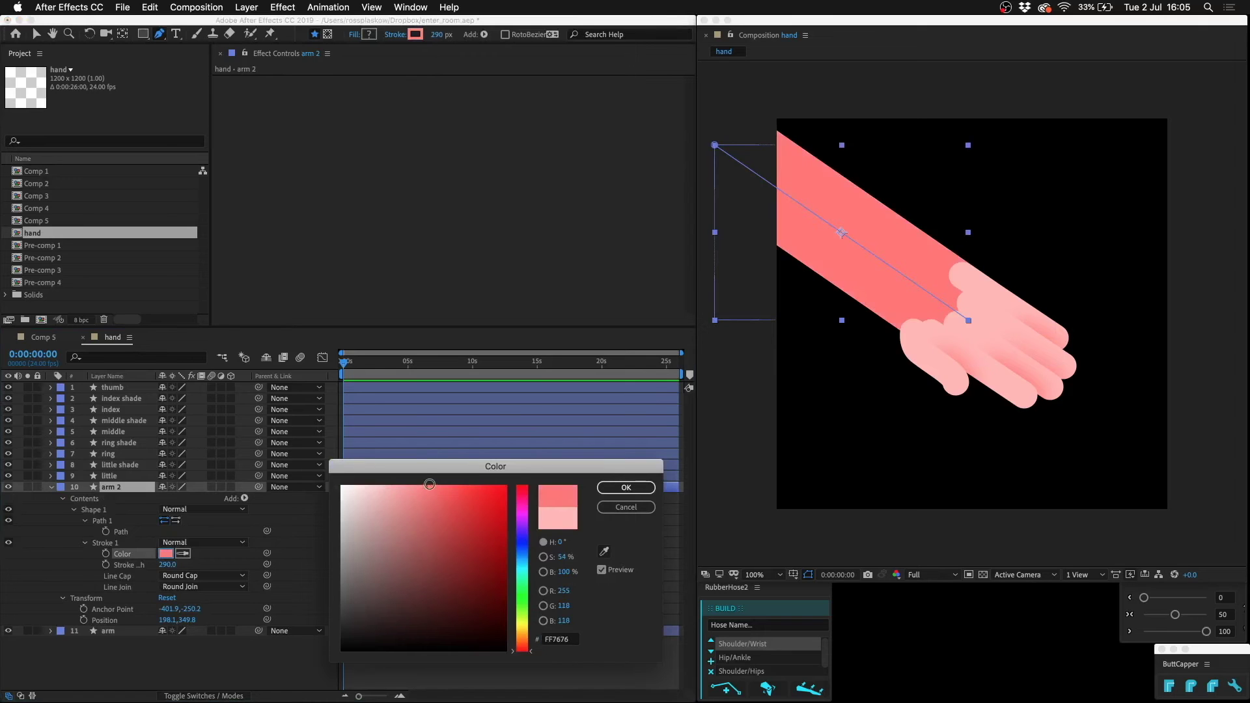
key("Return")
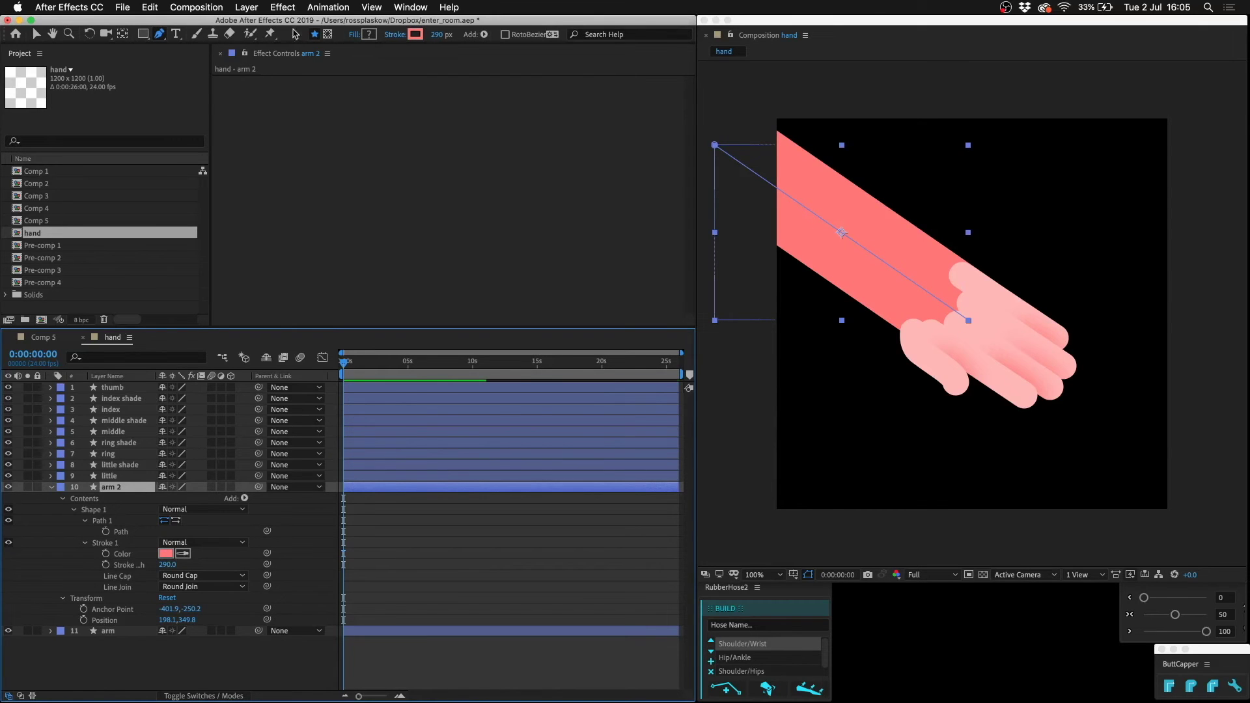
Draw a closed Pen mask on arm 2 over the forearm's lower edge, curving away before the wrist
left_click(724, 187)
left_click_drag(816, 267, 858, 300)
left_click(887, 369)
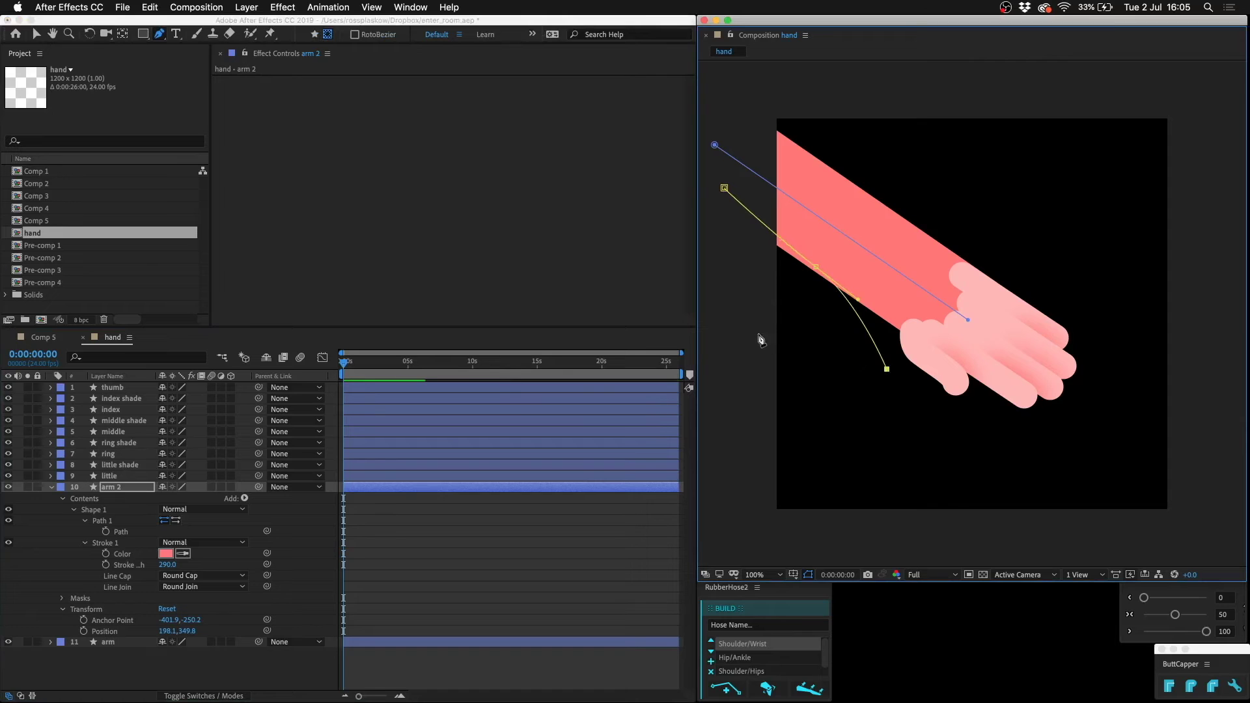
left_click(755, 332)
left_click(724, 187)
Feather arm 2's mask to 185 pixels and collapse the layer properties
key("m")
key("m")
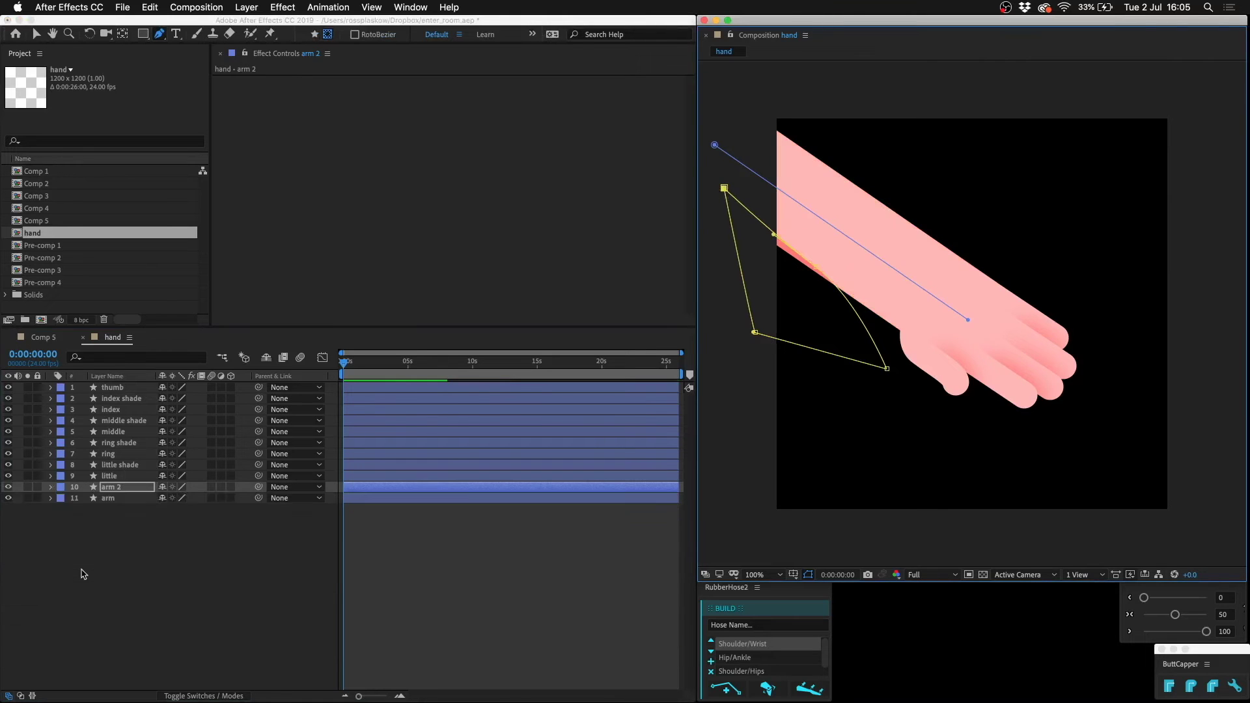
left_click_drag(168, 521, 273, 500)
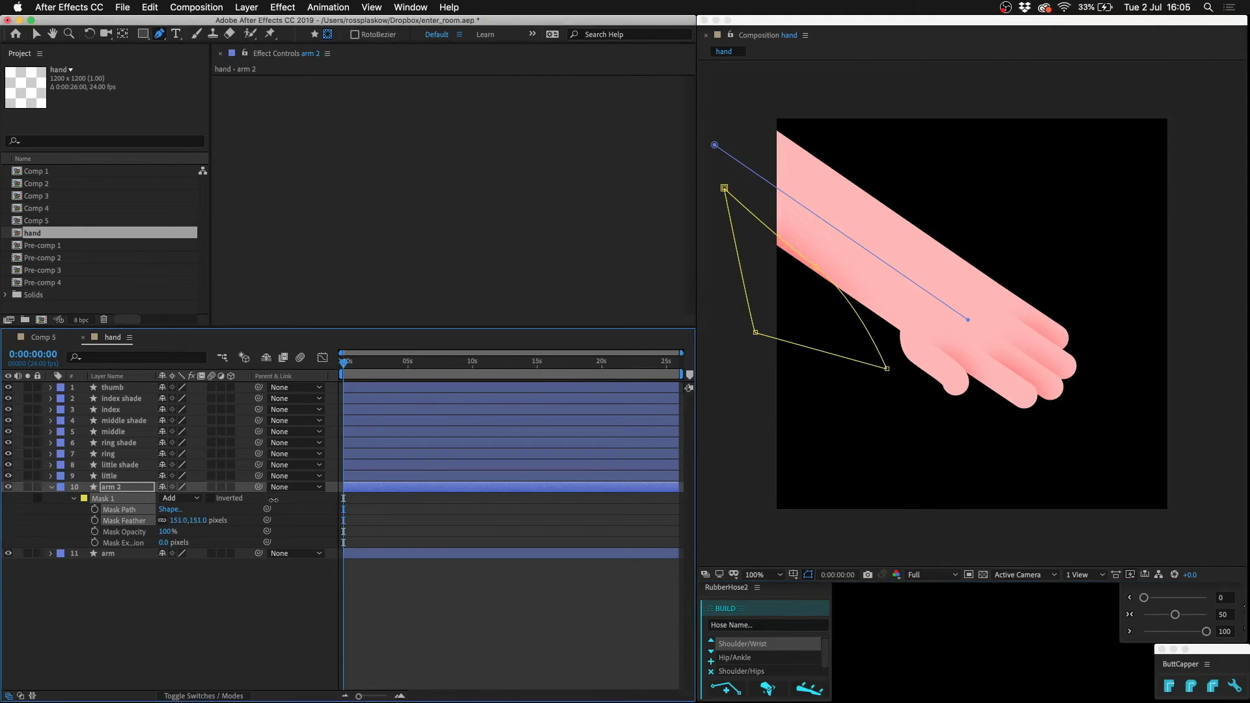
left_click(246, 612)
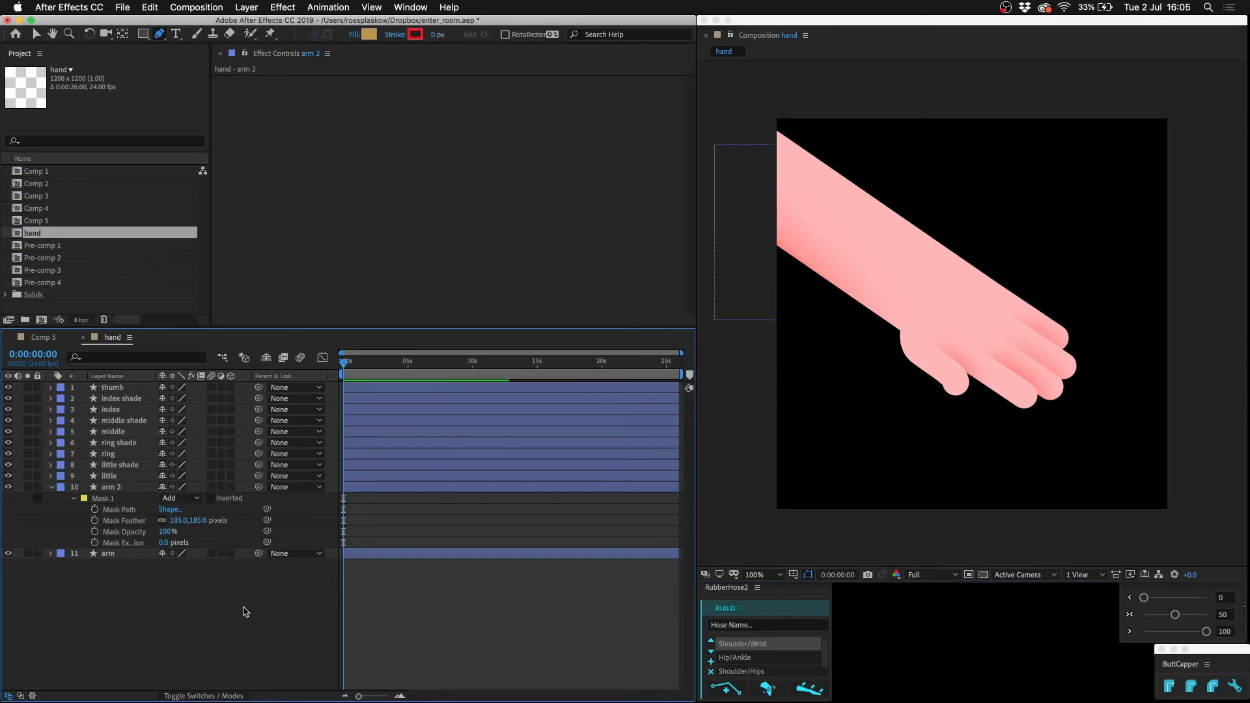
key("u")
Duplicate the arm layer again, rename the copy arm rim and move it above arm 2
left_click(130, 502)
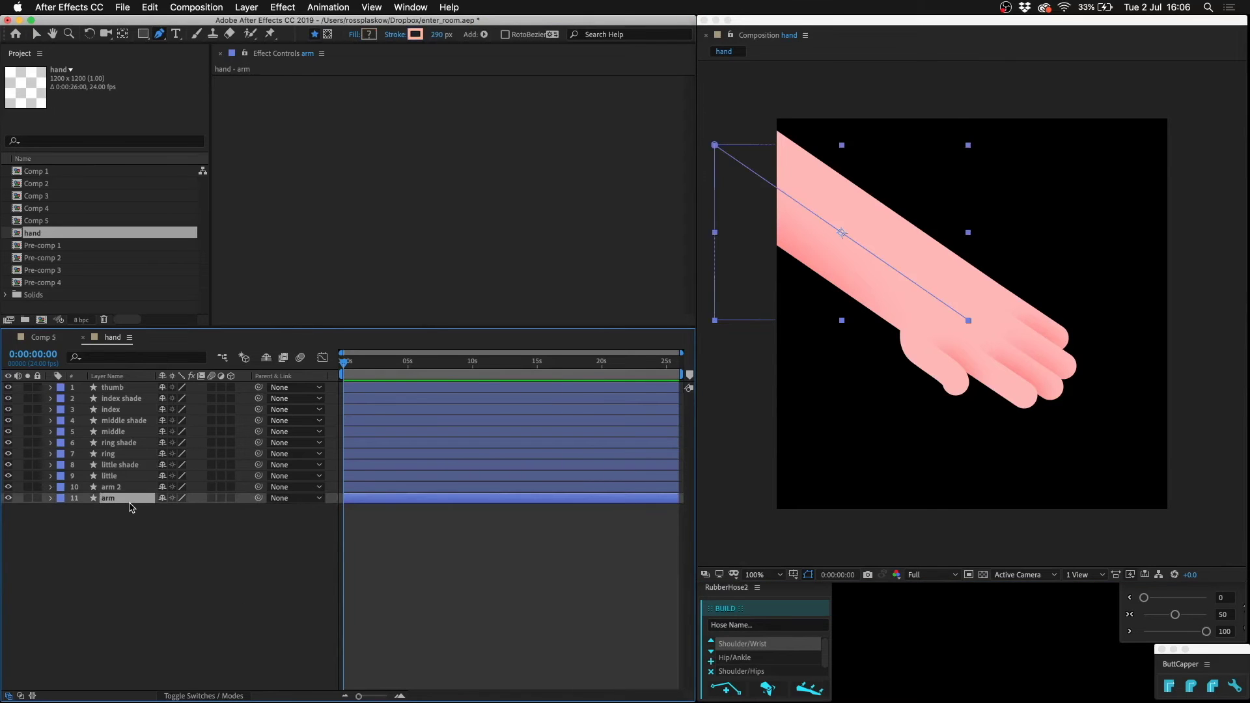
key("super+d")
key("Return")
type("arm")
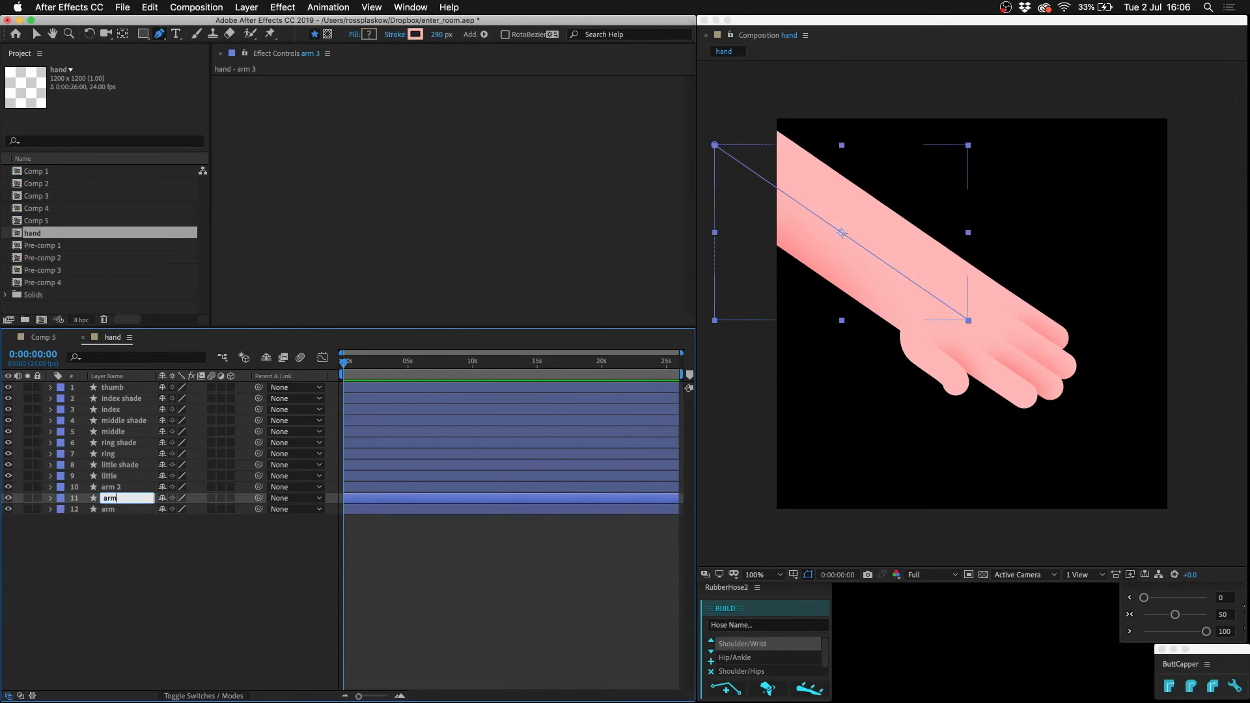
type(" rim")
key("Return")
left_click_drag(123, 499, 125, 482)
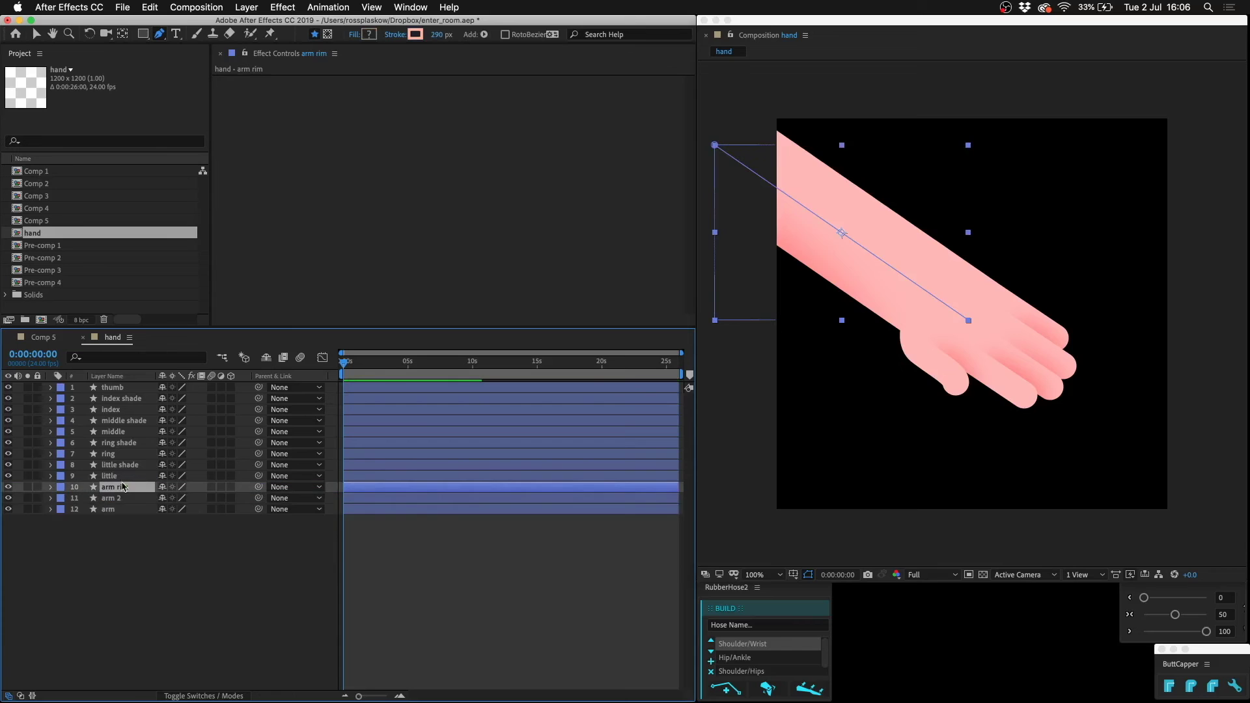
Set arm rim's stroke colour to white
key("u")
key("u")
left_click(166, 554)
type("ffffff")
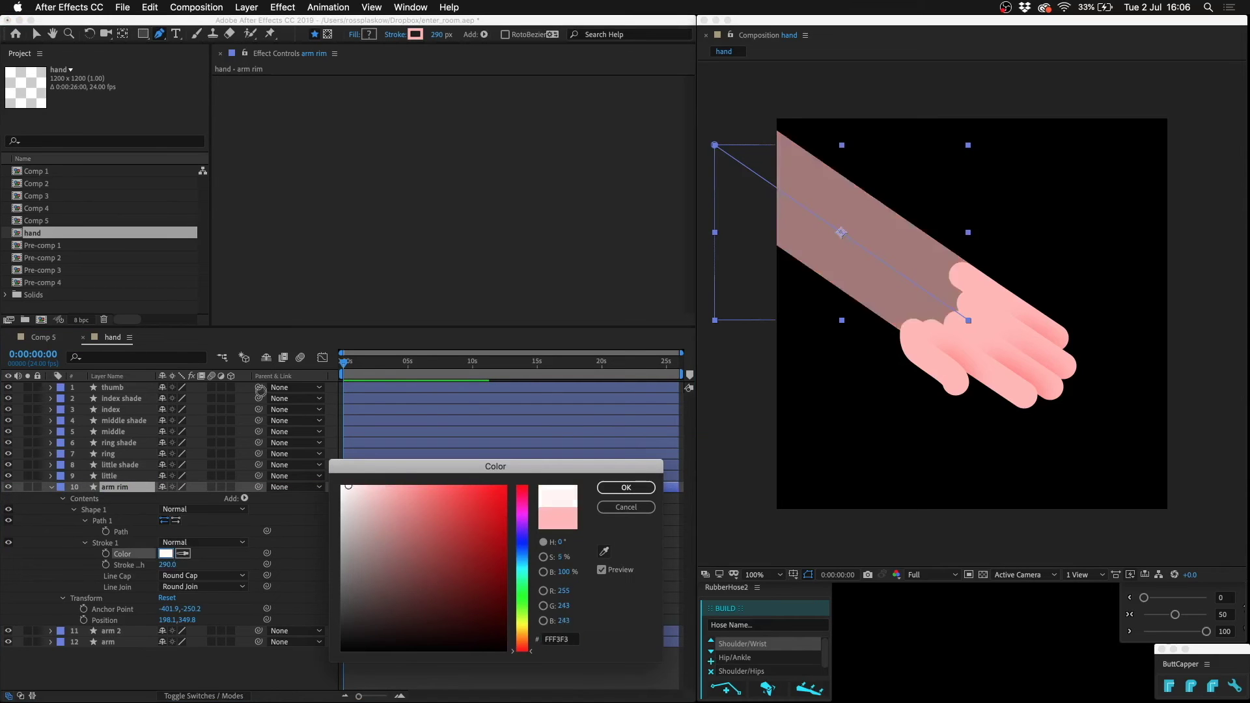
key("Return")
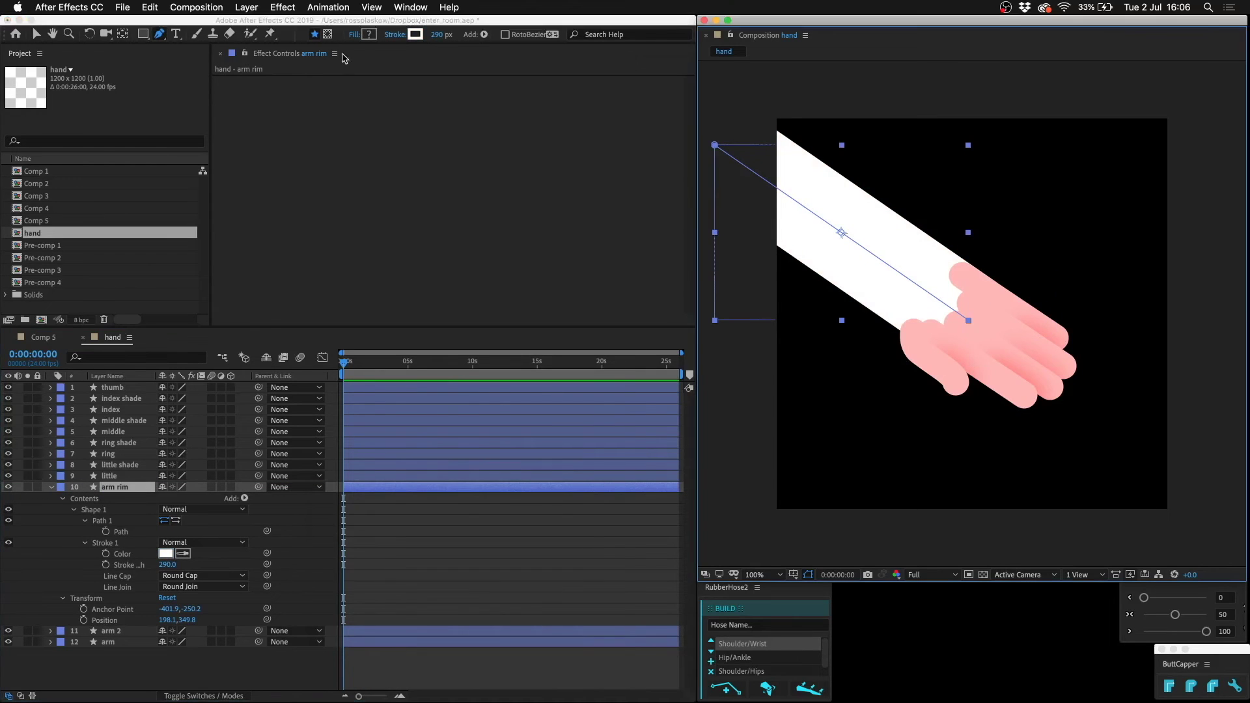
Draw a narrow four-point Pen mask on arm rim, overlapping only a thin strip of the arm's lower edge
left_click(329, 39)
left_click(748, 225)
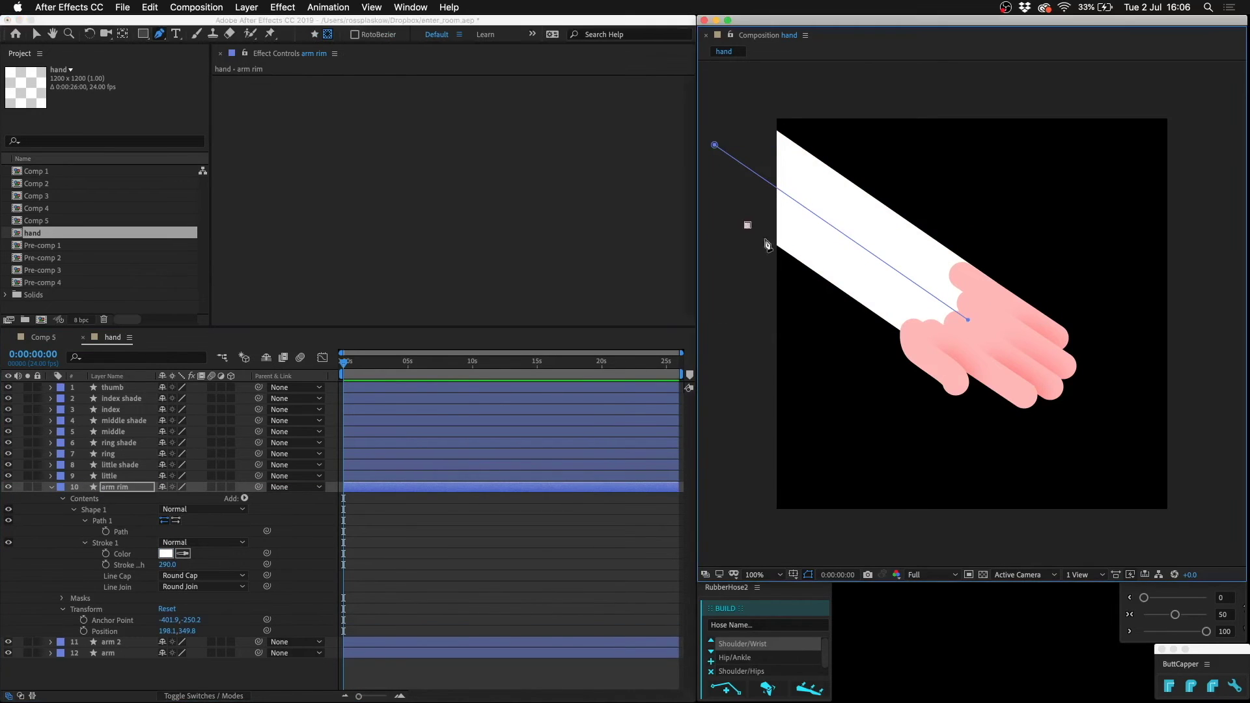
left_click(938, 361)
left_click(926, 397)
left_click(737, 270)
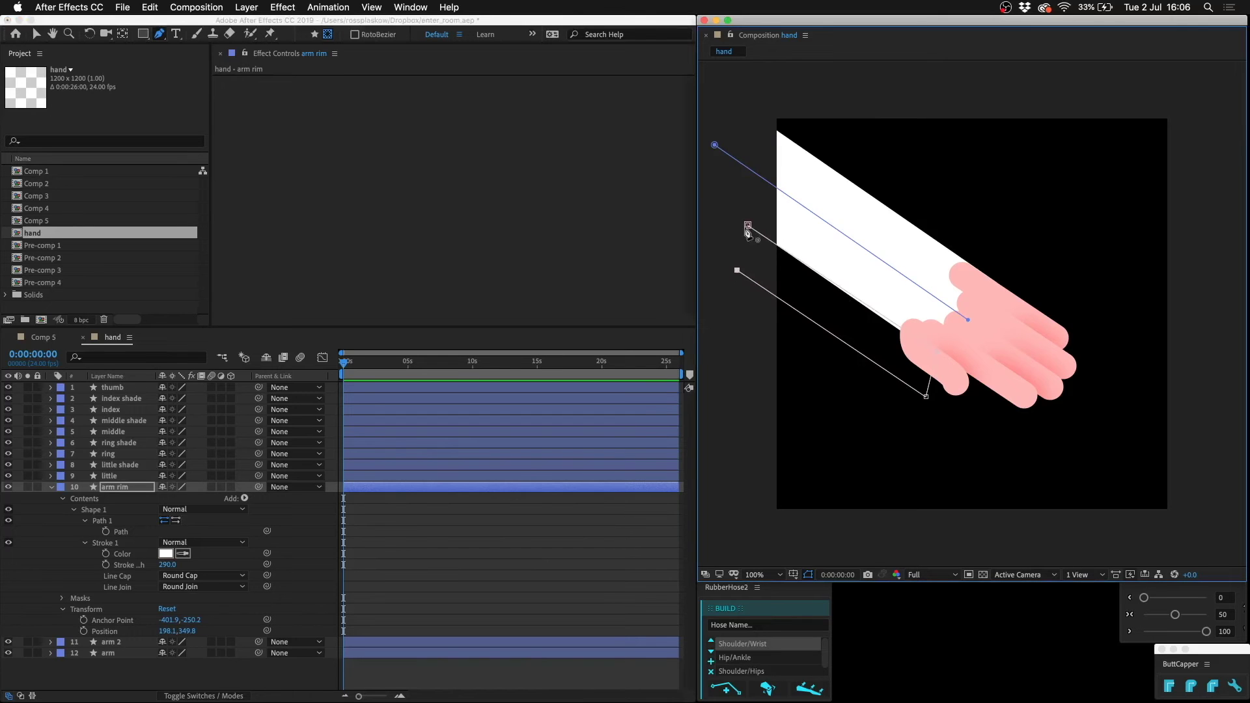
left_click(744, 222)
Feather arm rim's mask slightly to soften the highlight, and collapse the layer properties
key("m")
key("m")
left_click(195, 521)
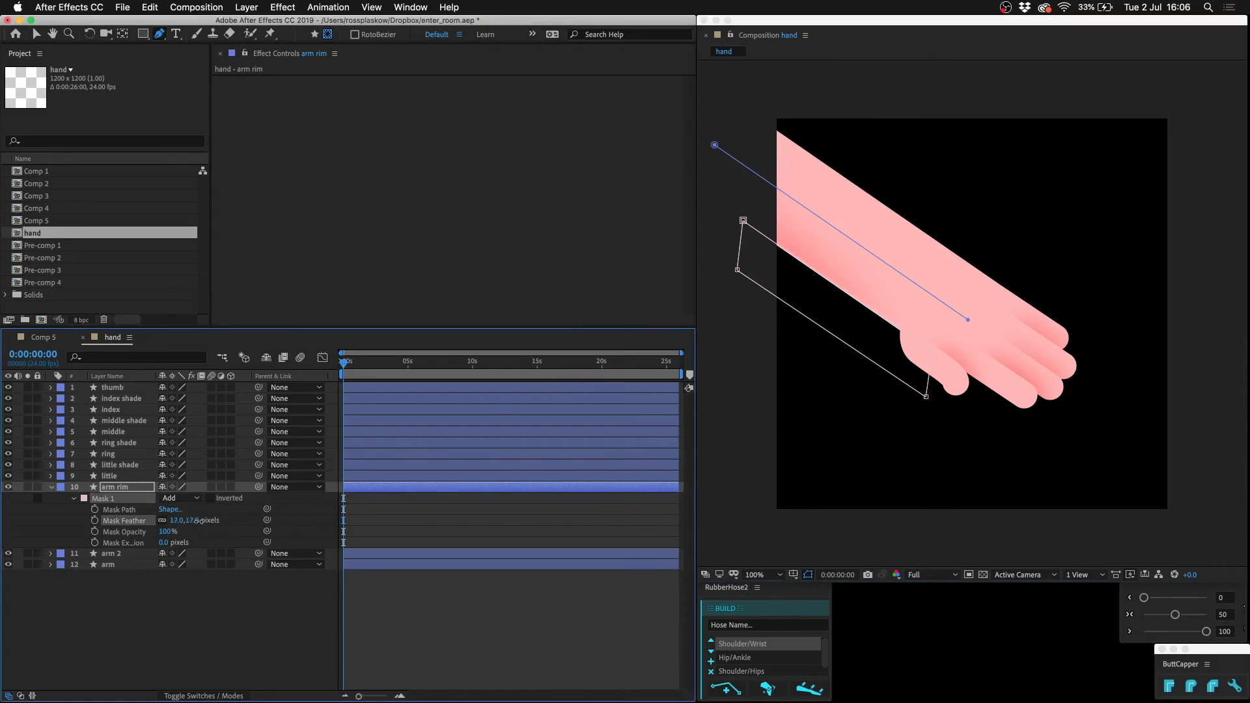
left_click(263, 615)
key("u")
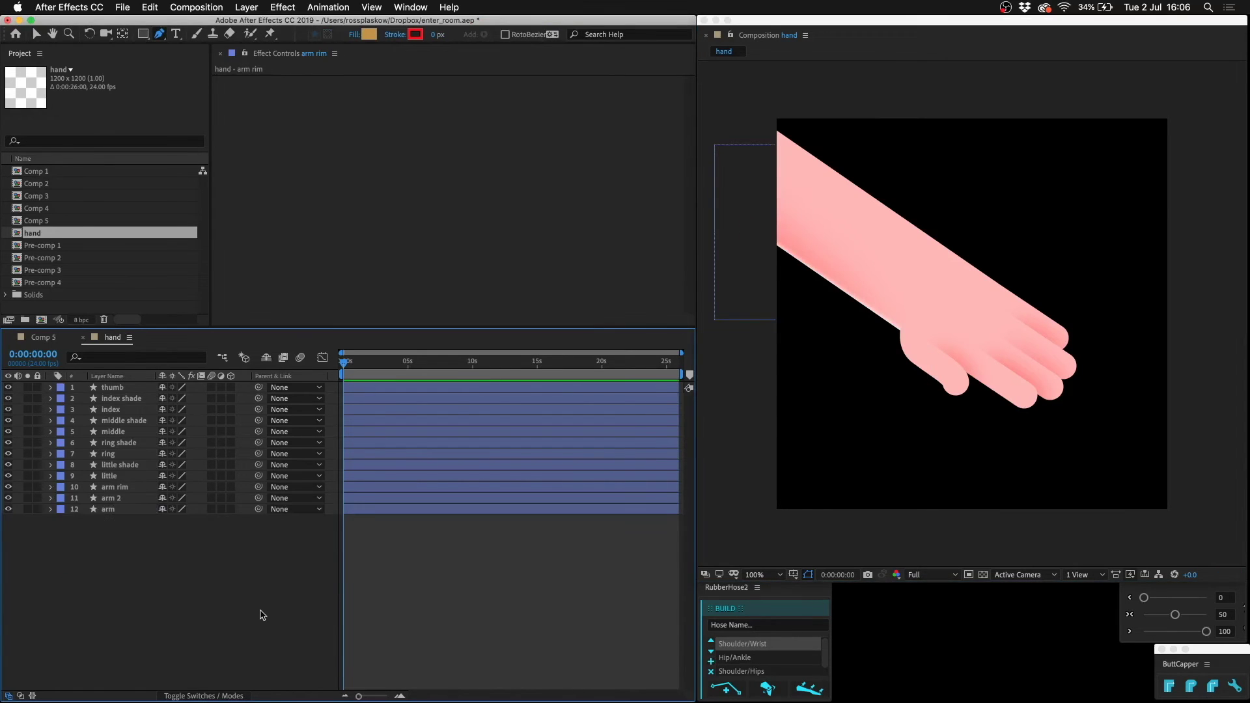
Add an adjustment layer above all the hand layers and apply the Hue/Saturation effect to it
left_click(245, 7)
mouse_move(326, 23)
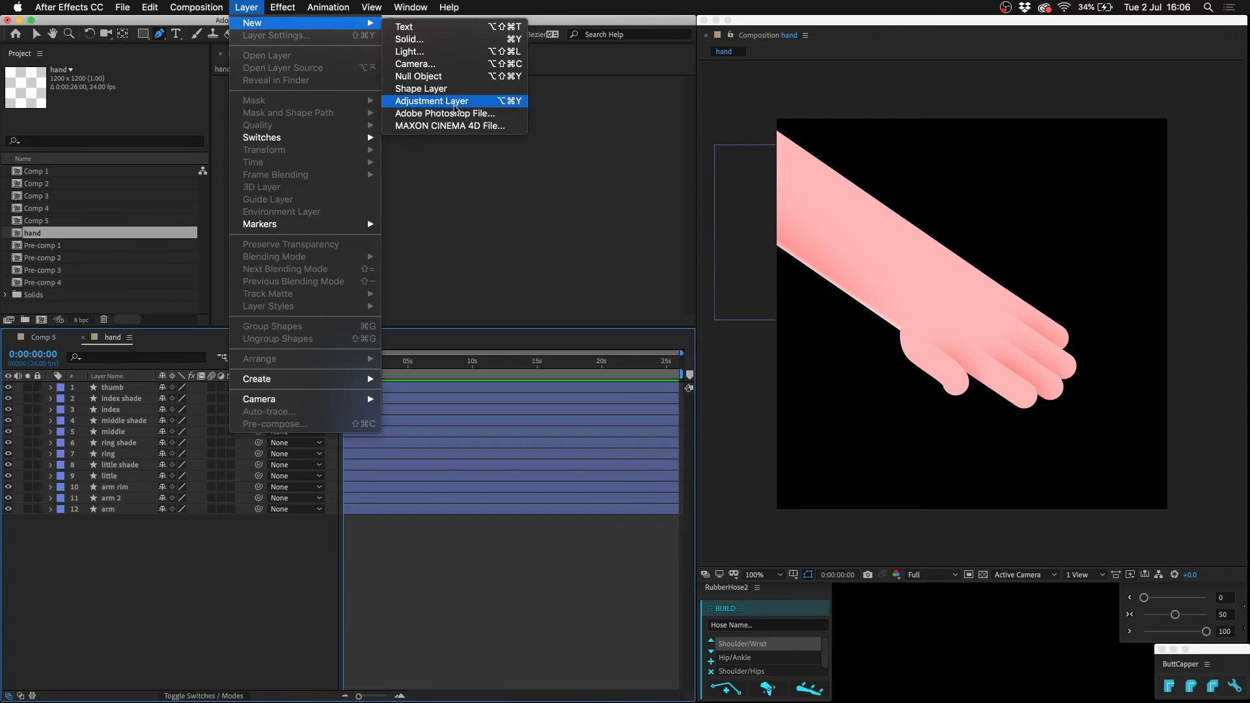
left_click(453, 102)
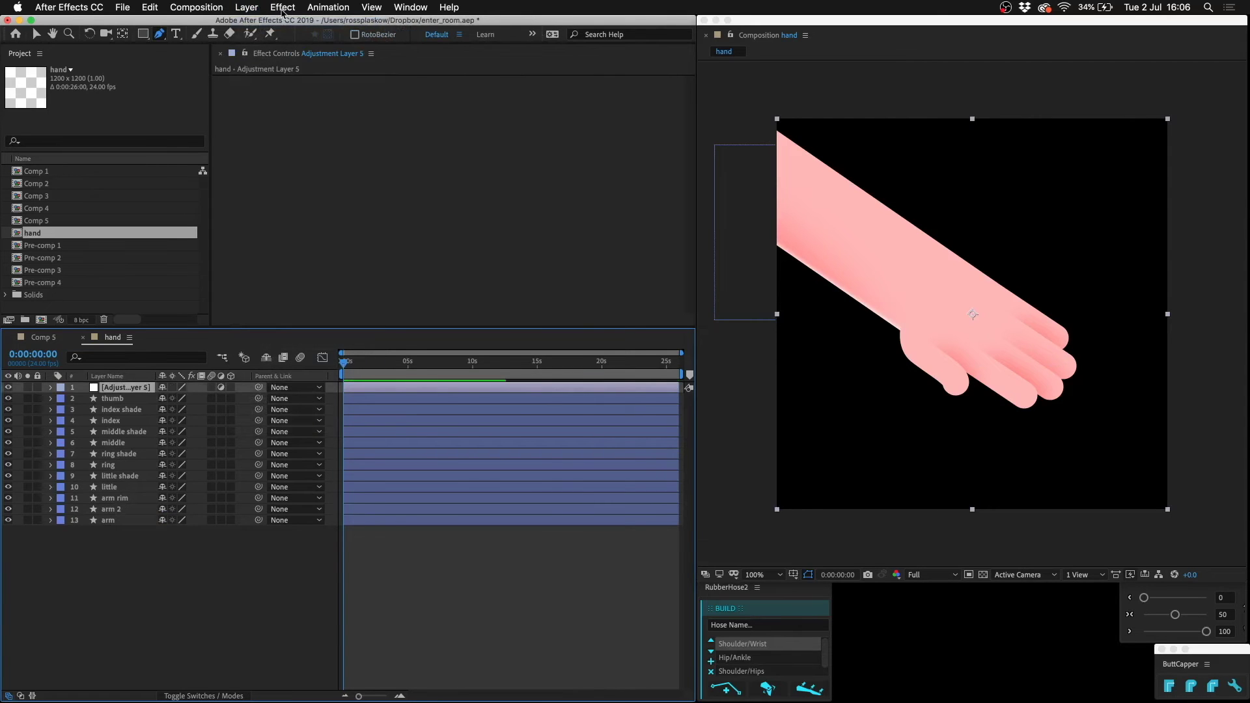
left_click(282, 7)
mouse_move(313, 142)
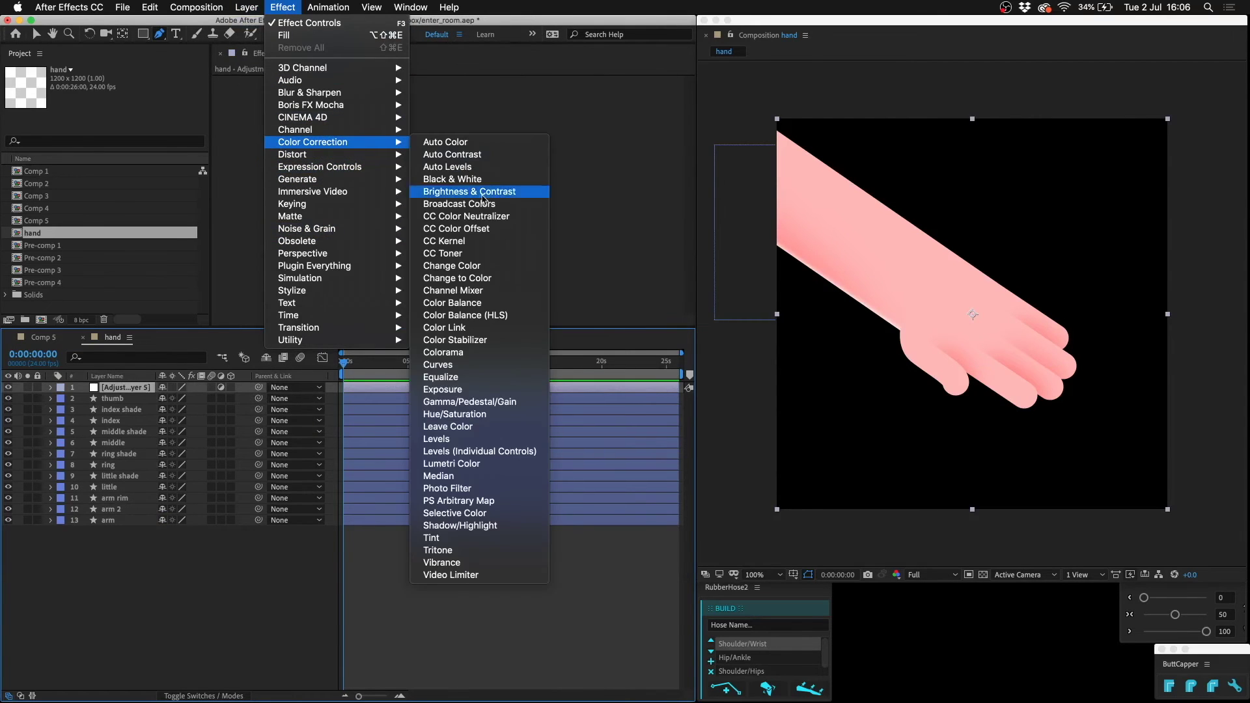
left_click(459, 415)
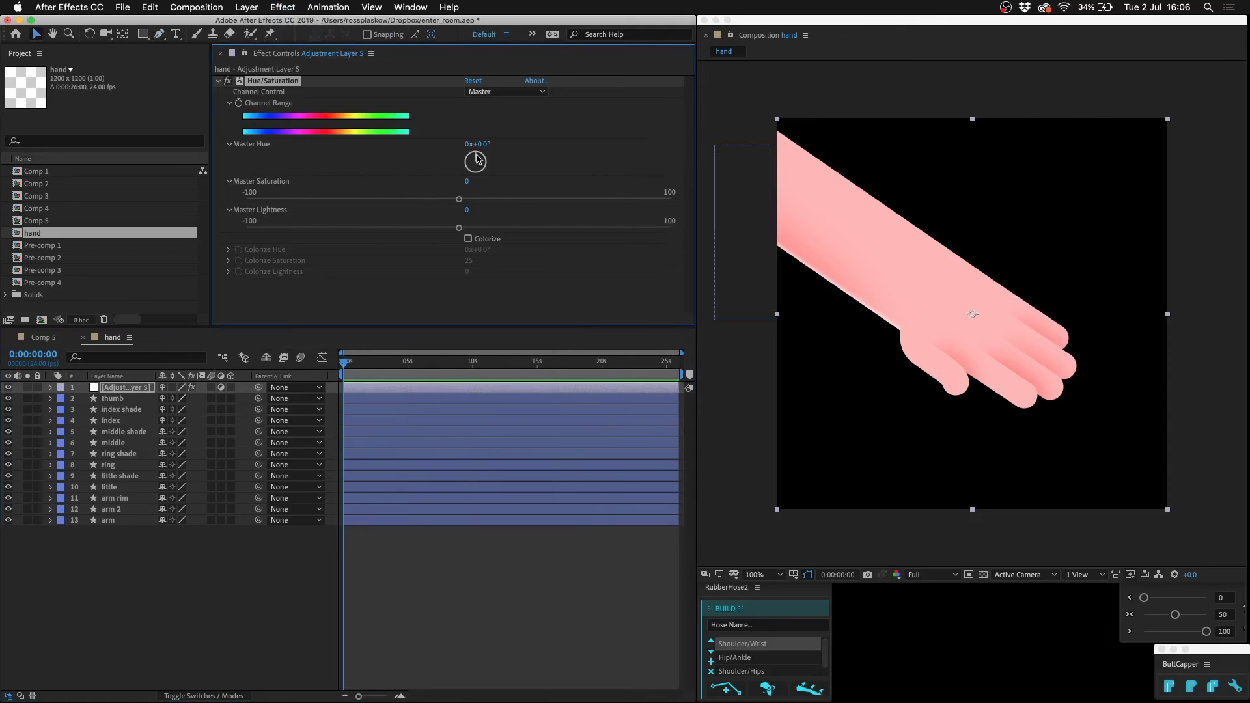
Set the Master Hue to -36° and draw a closed Pen mask on the adjustment layer around the arm's lower edge, thumb and lower fingers
left_click_drag(477, 157, 473, 156)
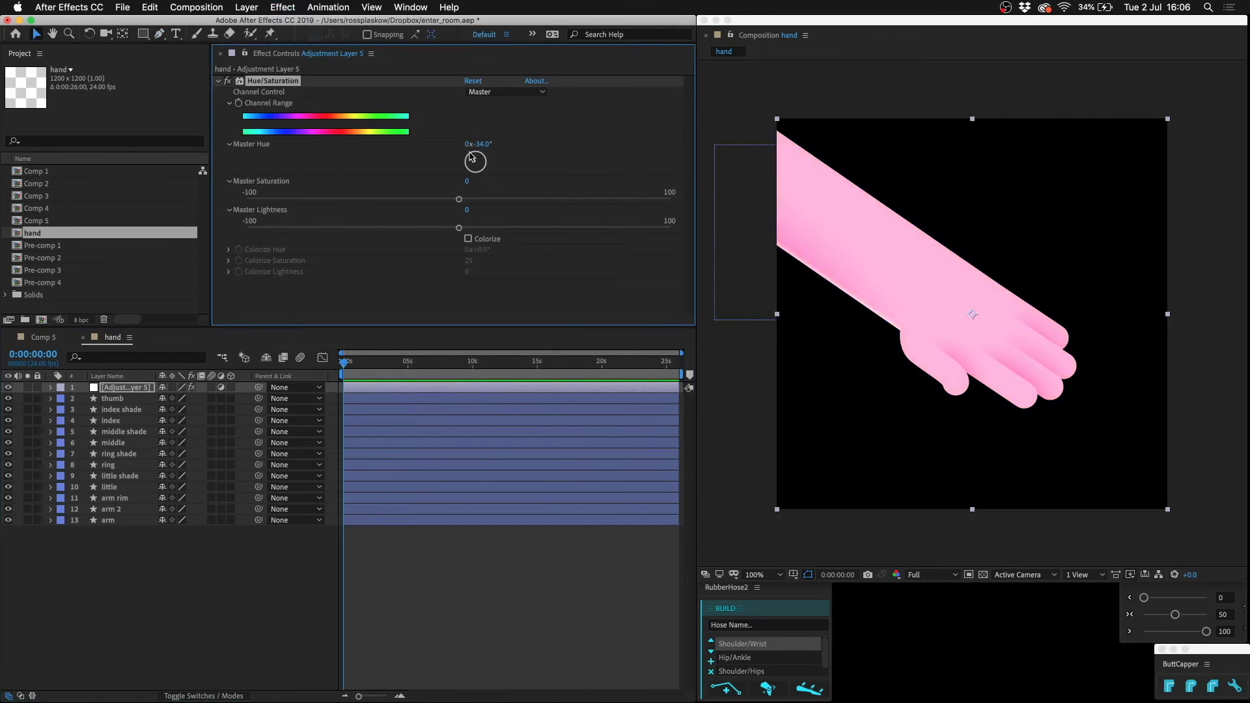
left_click(133, 389)
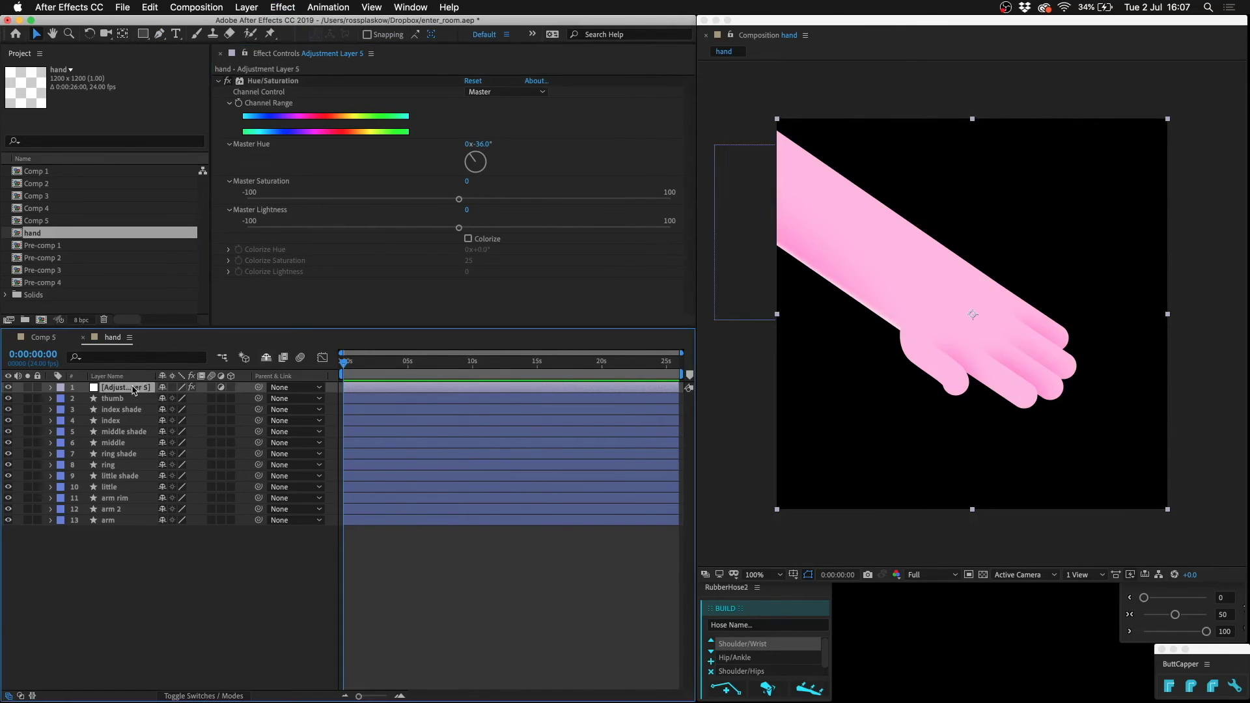
left_click(163, 35)
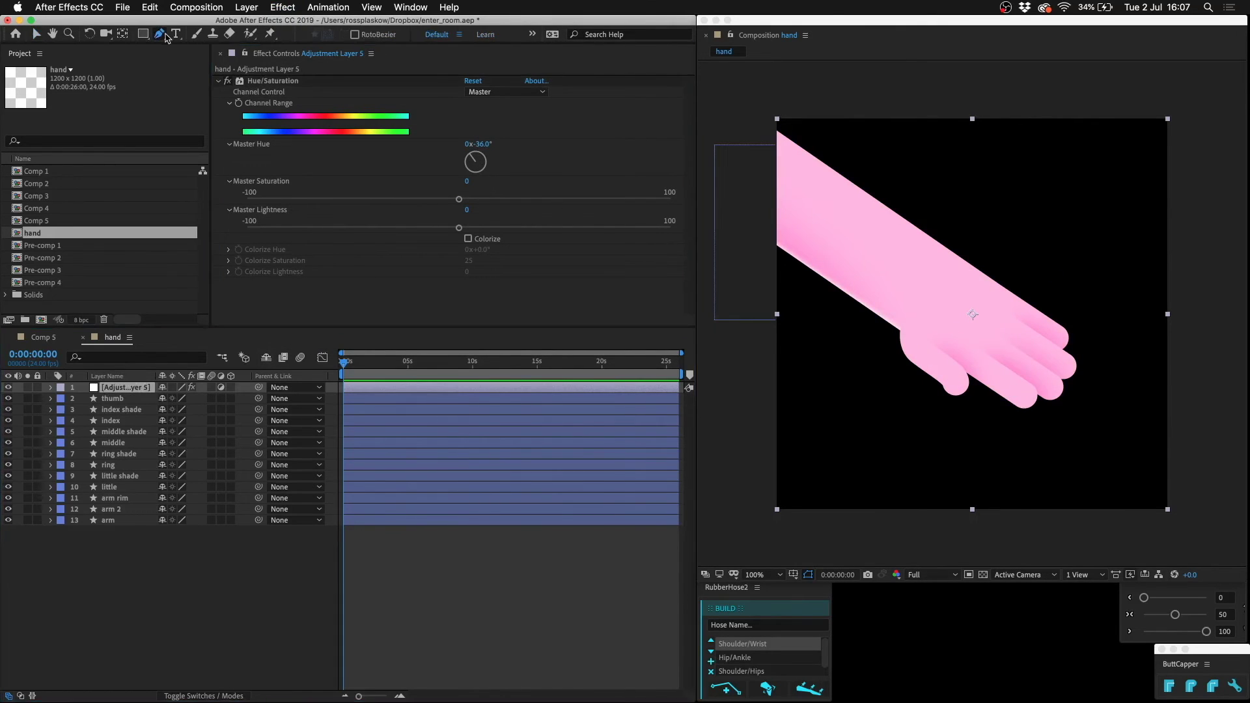
left_click(710, 169)
left_click(948, 348)
left_click(1040, 408)
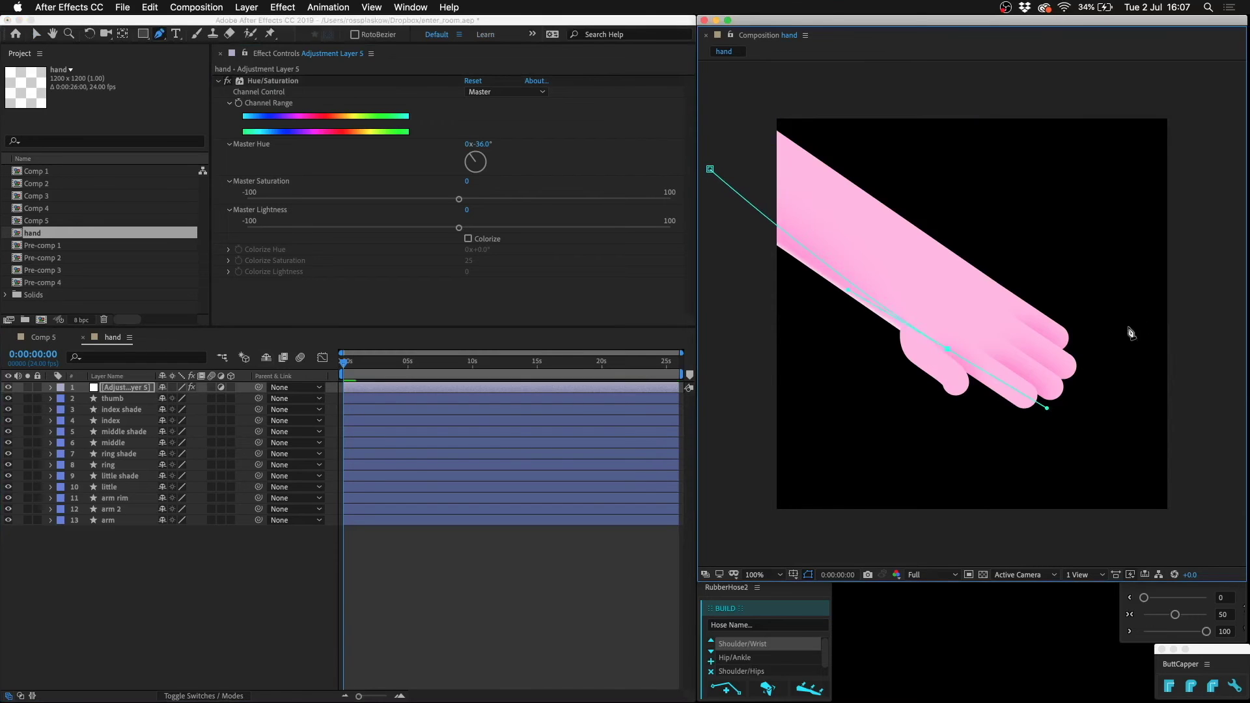
left_click(1139, 278)
left_click(1222, 403)
left_click(1013, 518)
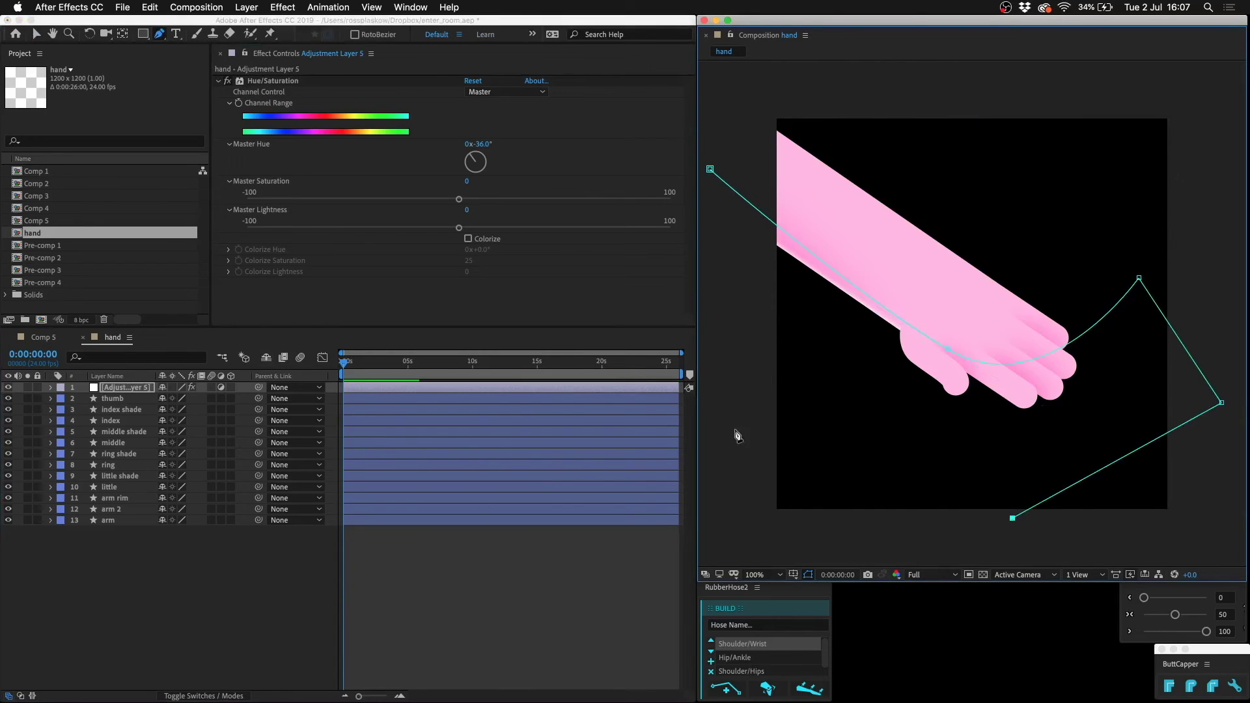
left_click(724, 423)
left_click(710, 170)
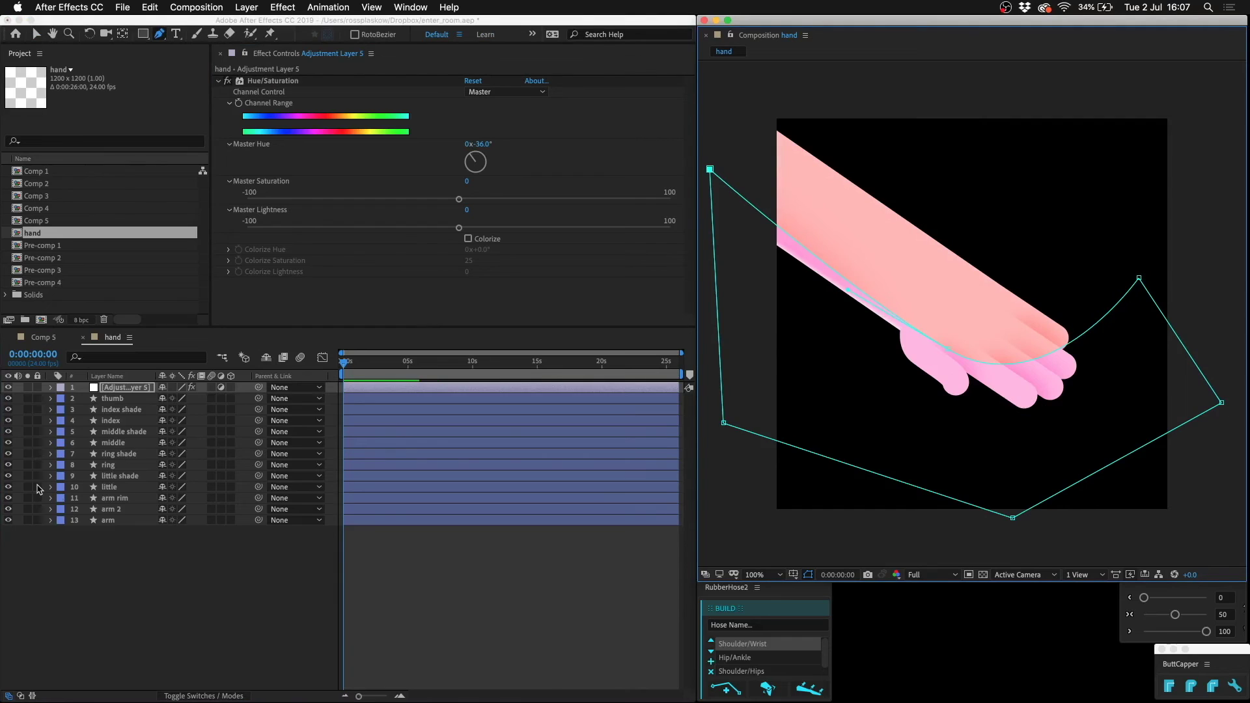
Feather the Hue/Saturation adjustment layer's mask to 192 pixels so the hue shift blends into the arm
key("m")
key("m")
left_click_drag(184, 421, 268, 410)
left_click(405, 412)
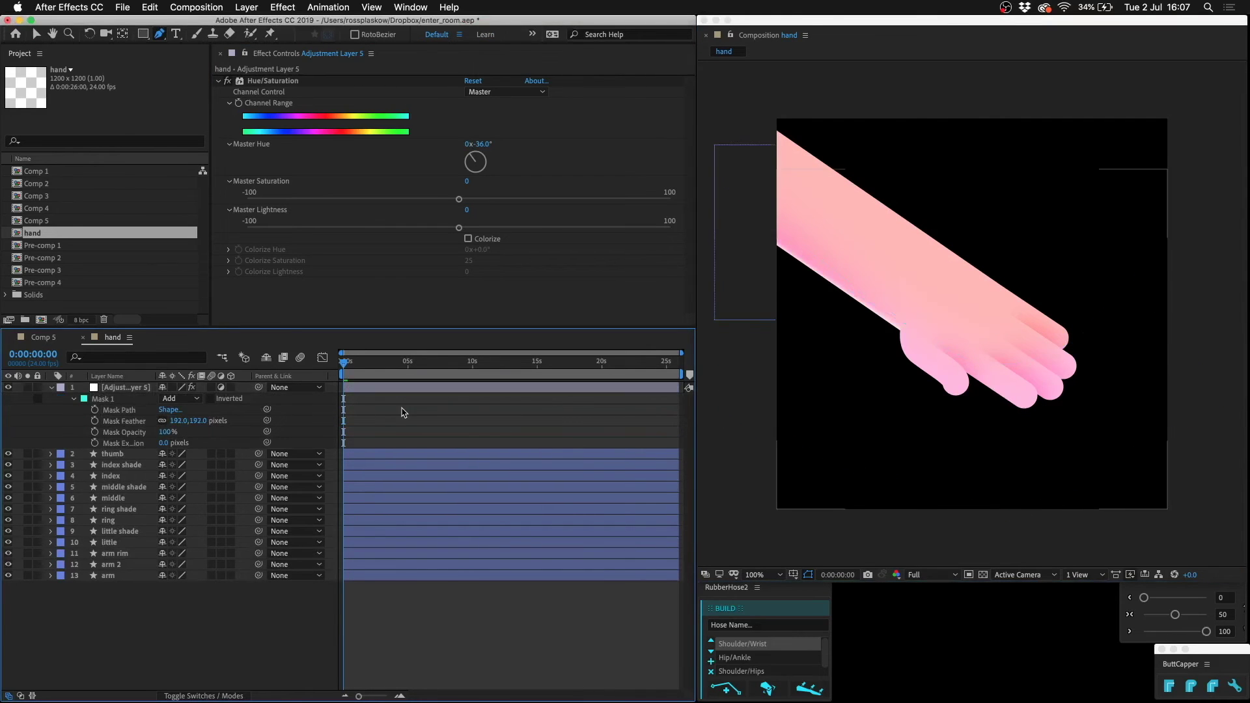
Add a second adjustment layer at the top of the stack and apply the Fill effect to it
left_click(246, 8)
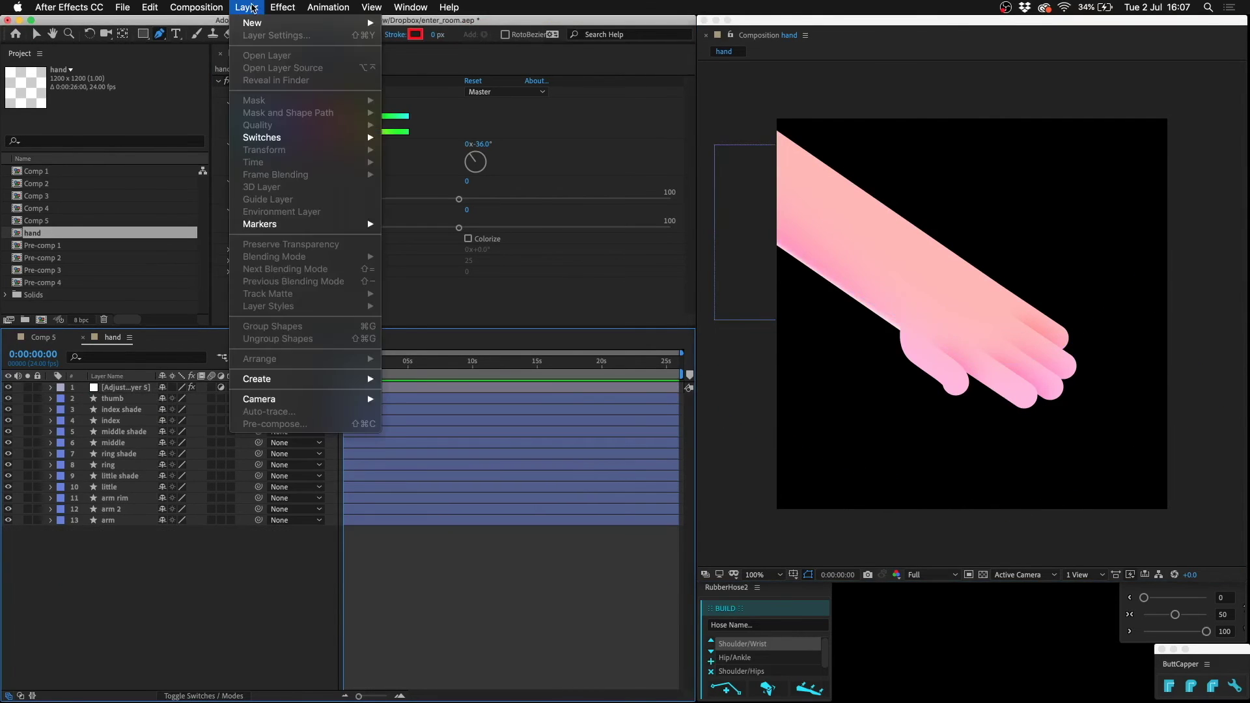
mouse_move(252, 23)
left_click(436, 101)
left_click(283, 7)
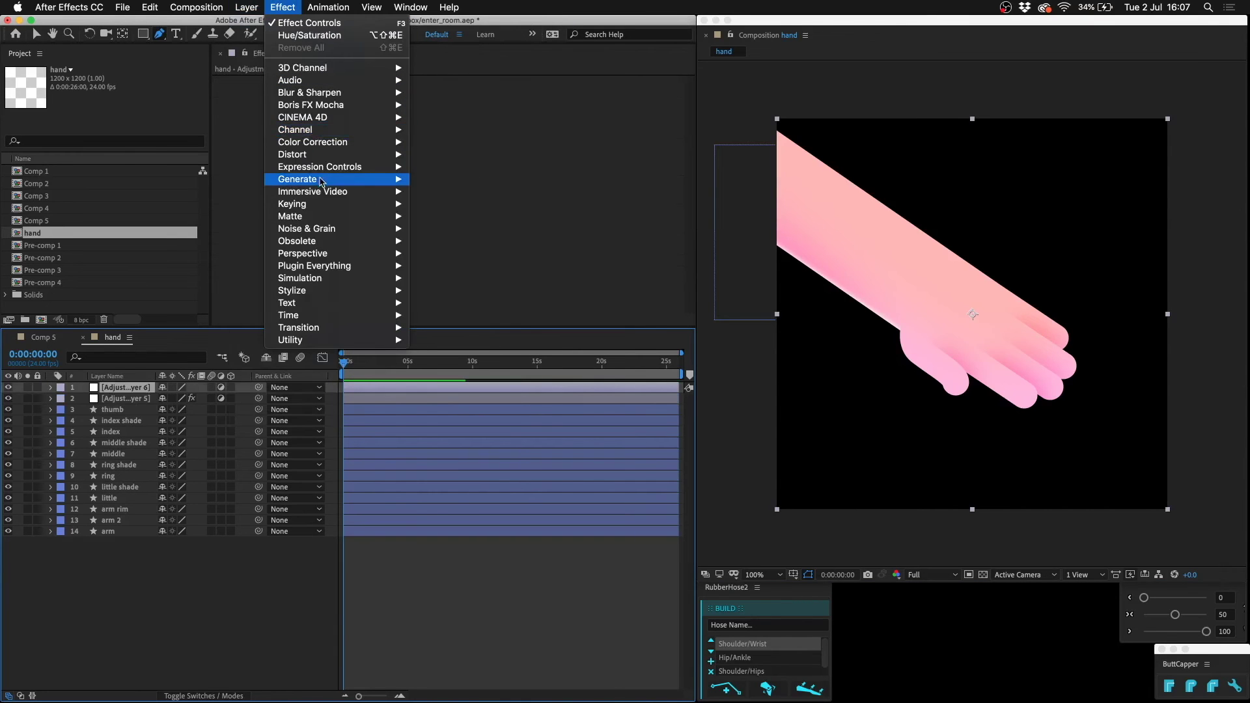
mouse_move(297, 179)
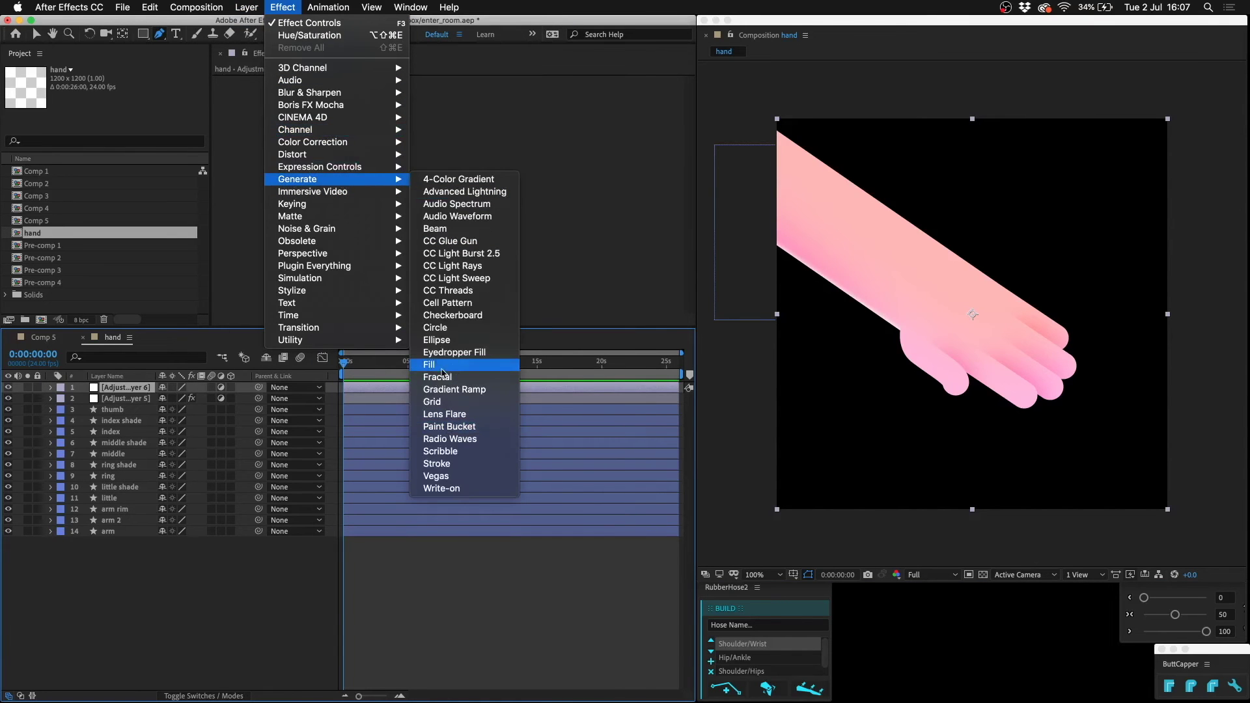
left_click(440, 365)
Set the Fill effect's colour to blue, 0039FF
left_click(471, 115)
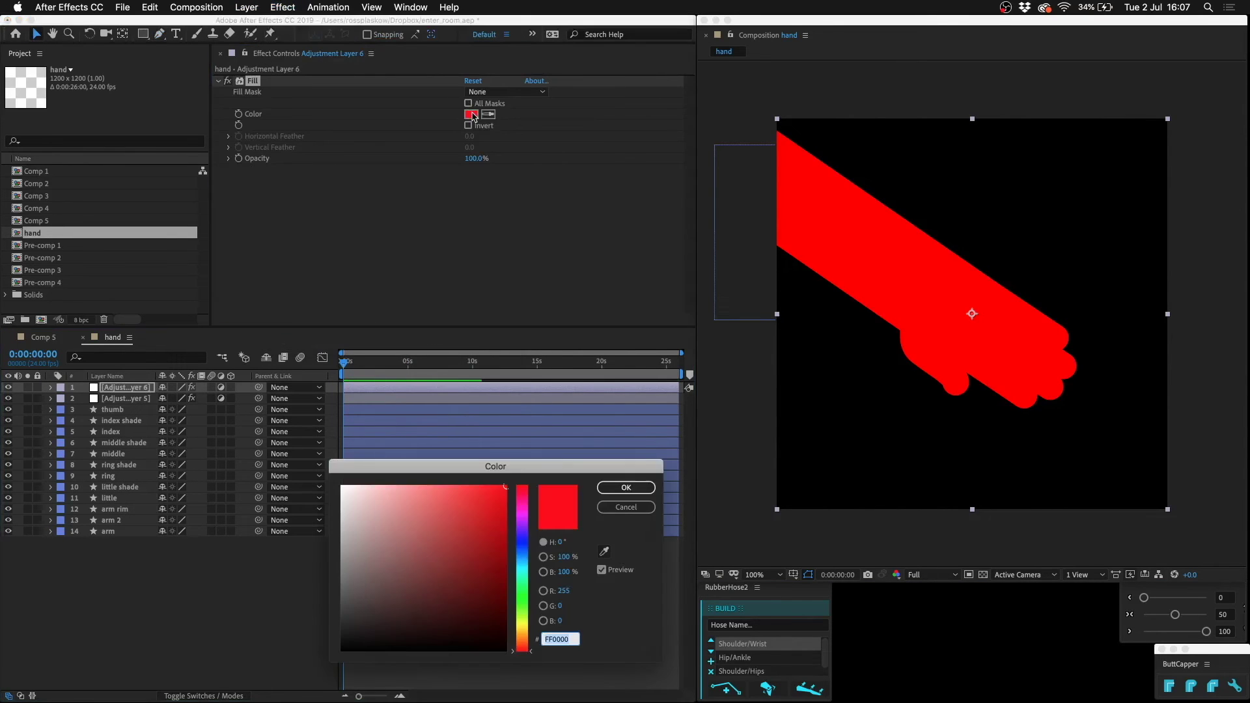
left_click(522, 548)
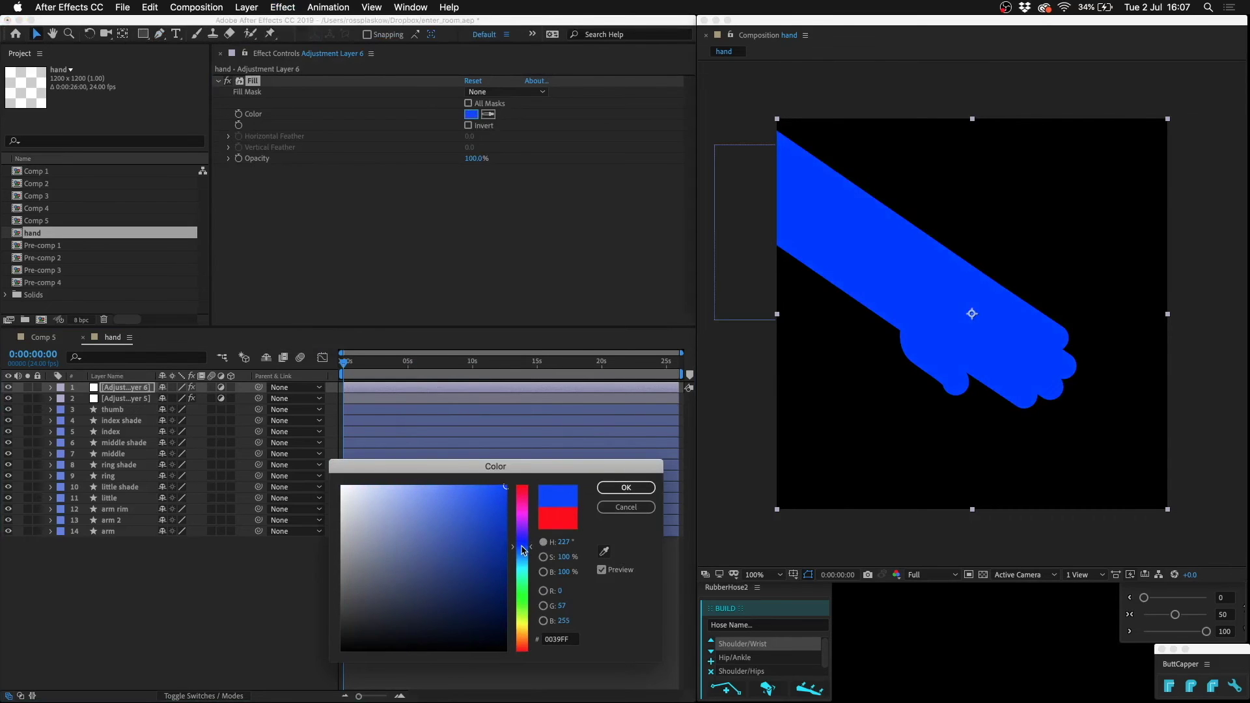
key("Return")
Lower the opacity of the blue fill adjustment layer to 30%
left_click(129, 388)
key("t")
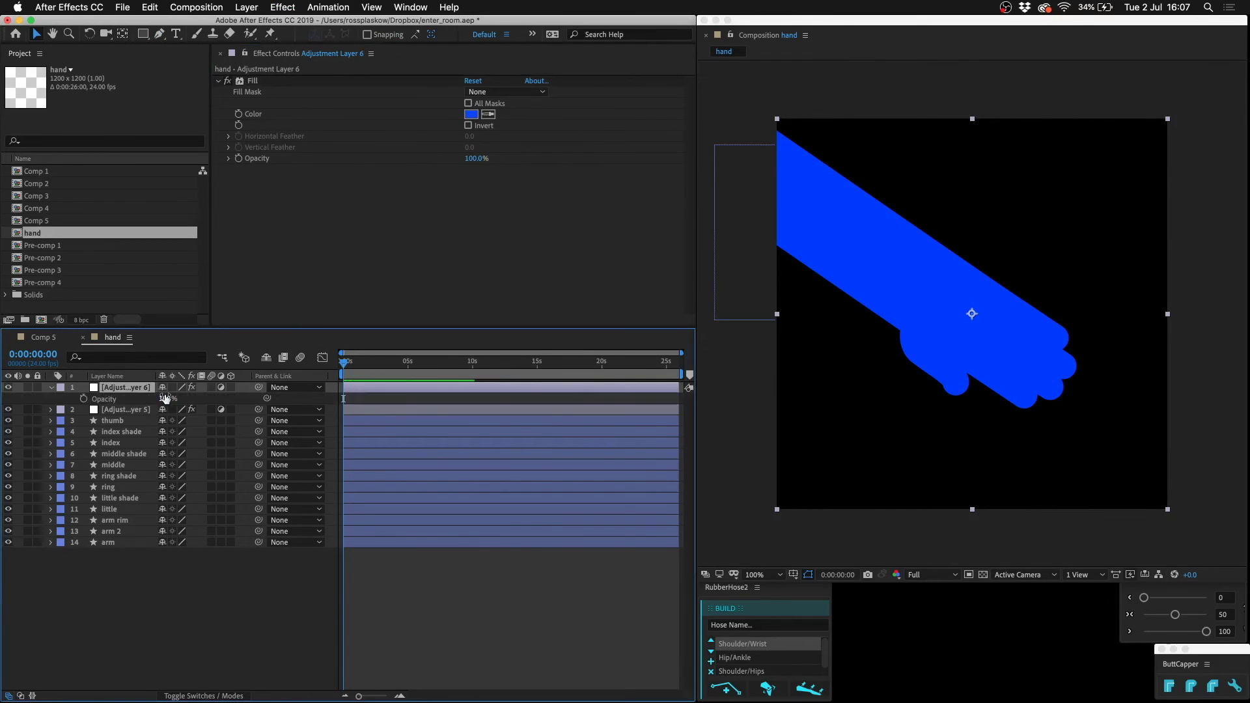
left_click(168, 399)
type("30")
key("Return")
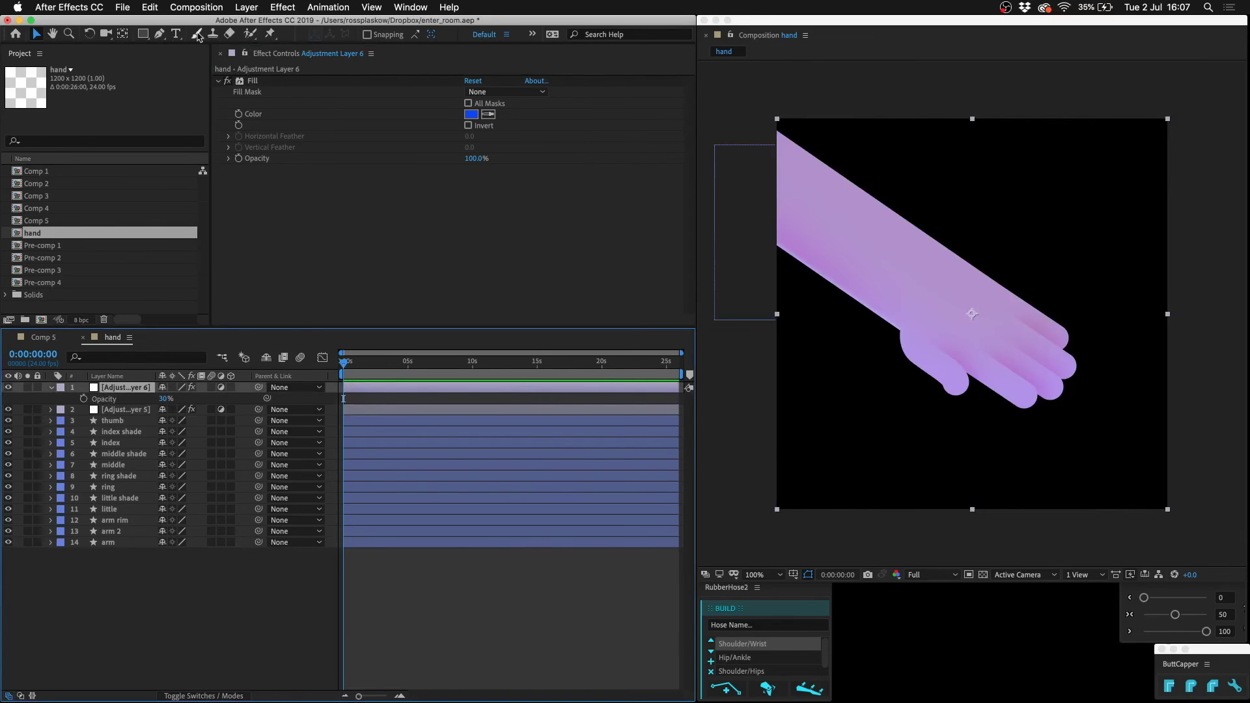
Draw a closed Pen mask on the blue fill layer, curving along the arm's lower part and enclosing the thumb and fingers
left_click(159, 35)
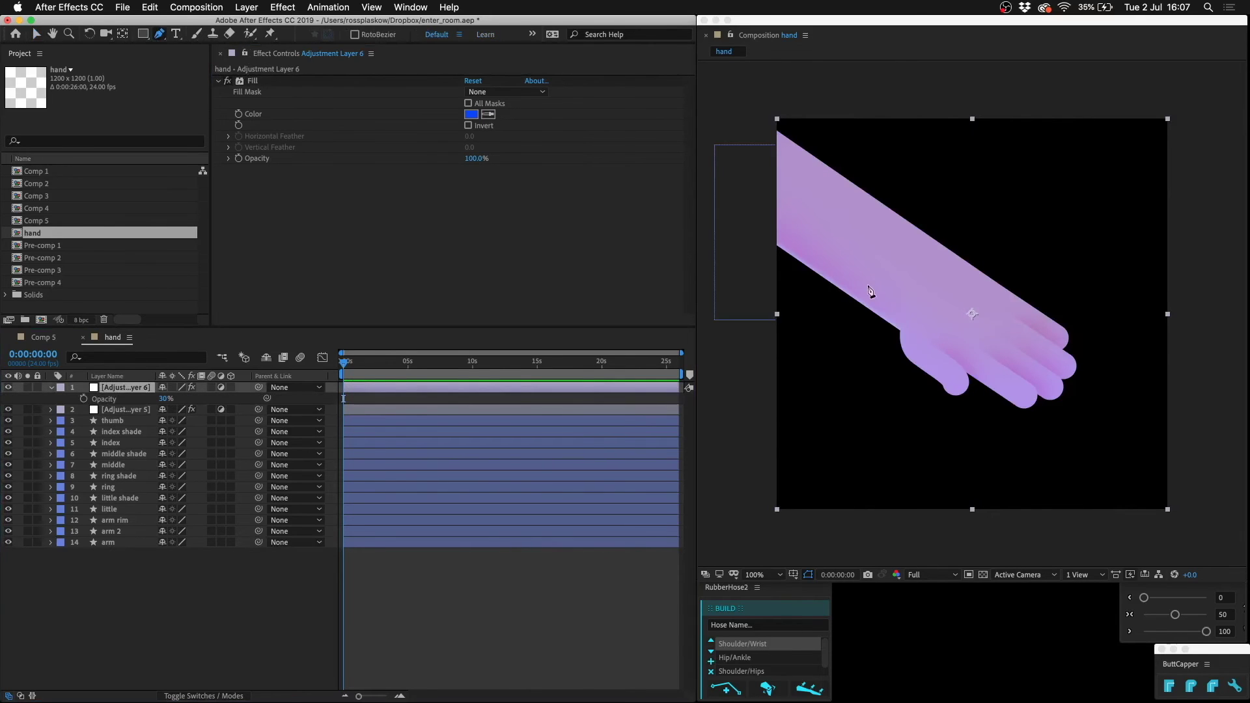
left_click(708, 172)
left_click_drag(970, 337, 1090, 351)
left_click(1164, 246)
left_click(1216, 447)
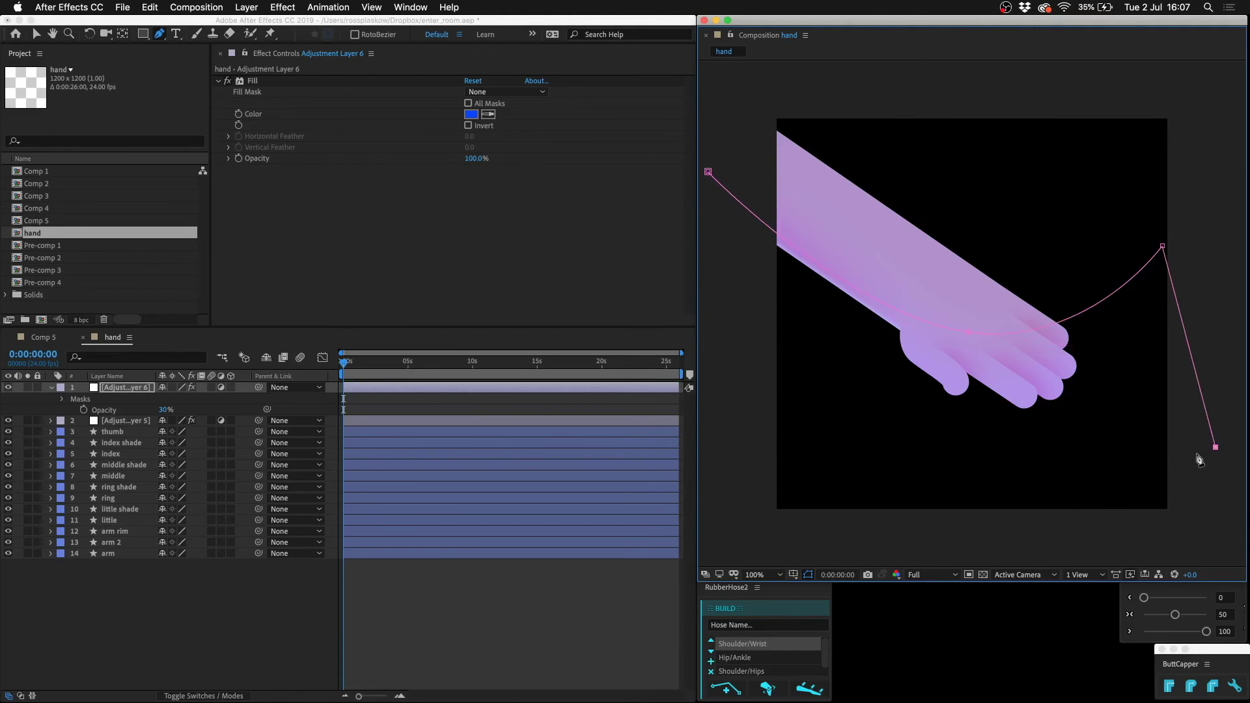
left_click(849, 532)
left_click(737, 335)
left_click(708, 171)
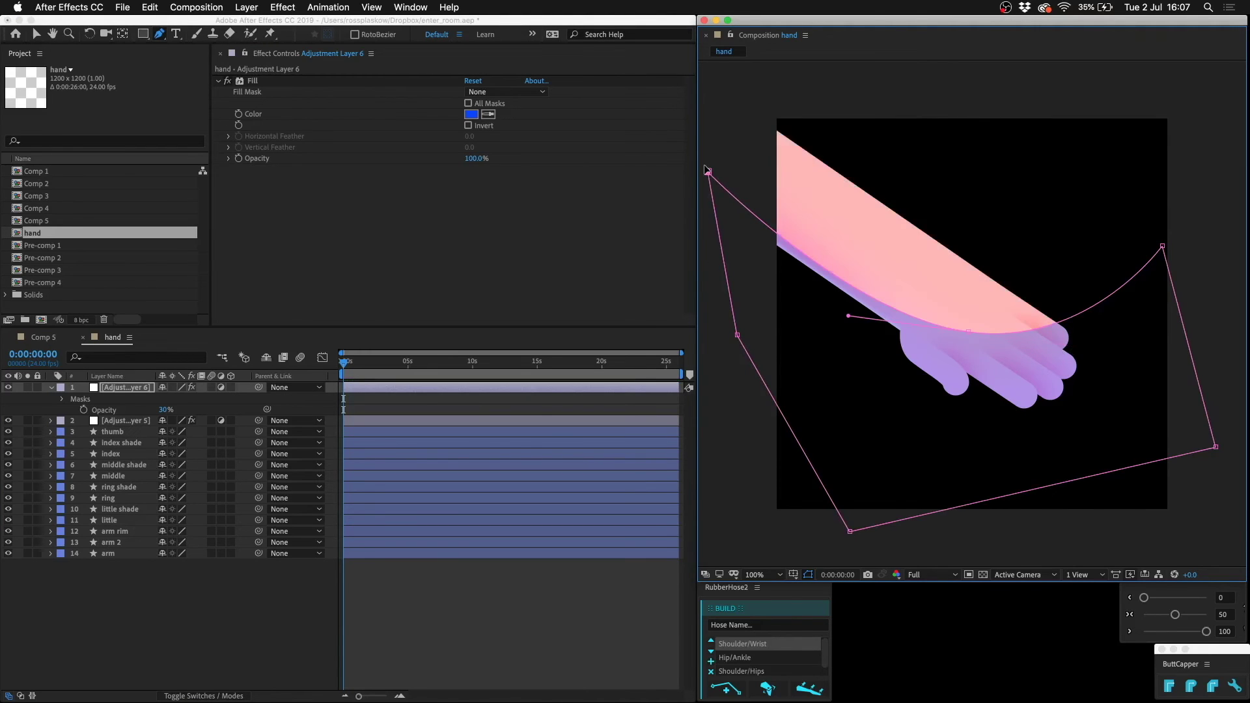
Feather the blue fill layer's mask to 226 pixels
key("m")
key("m")
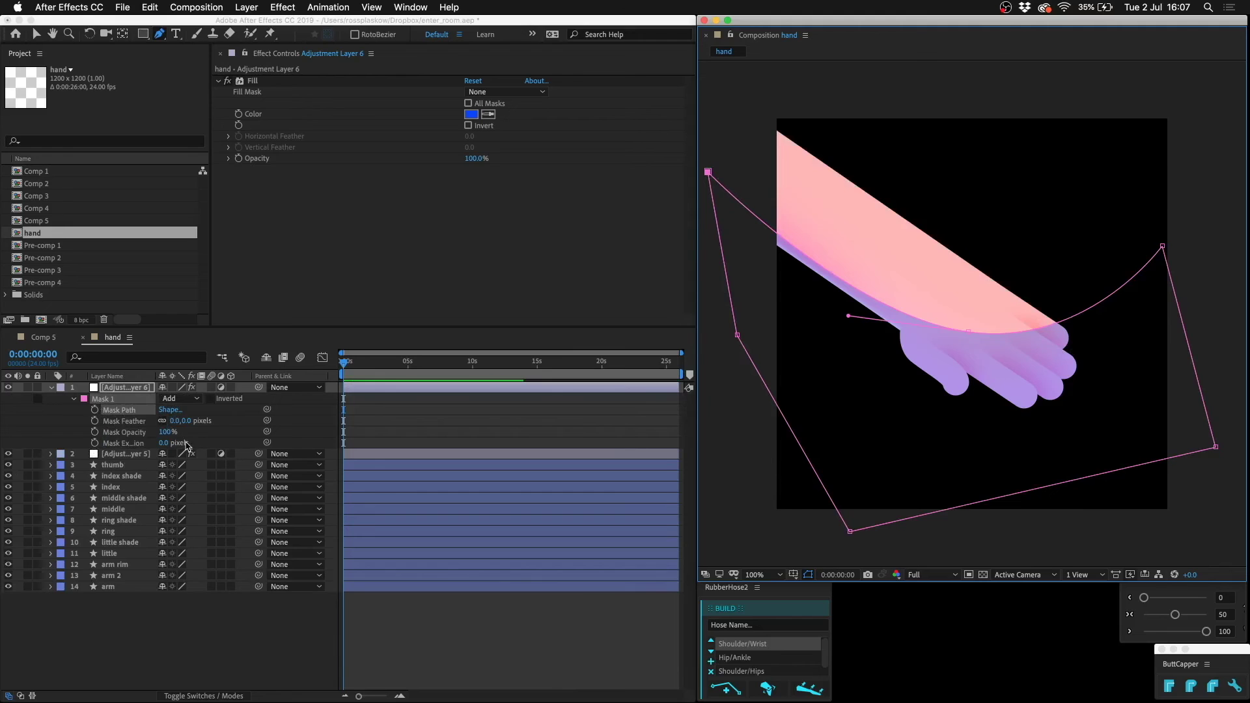
left_click_drag(184, 421, 334, 414)
Shift the whole blue fill mask down and to the right, and lower its corner point beyond the fingertips
double_click(970, 332)
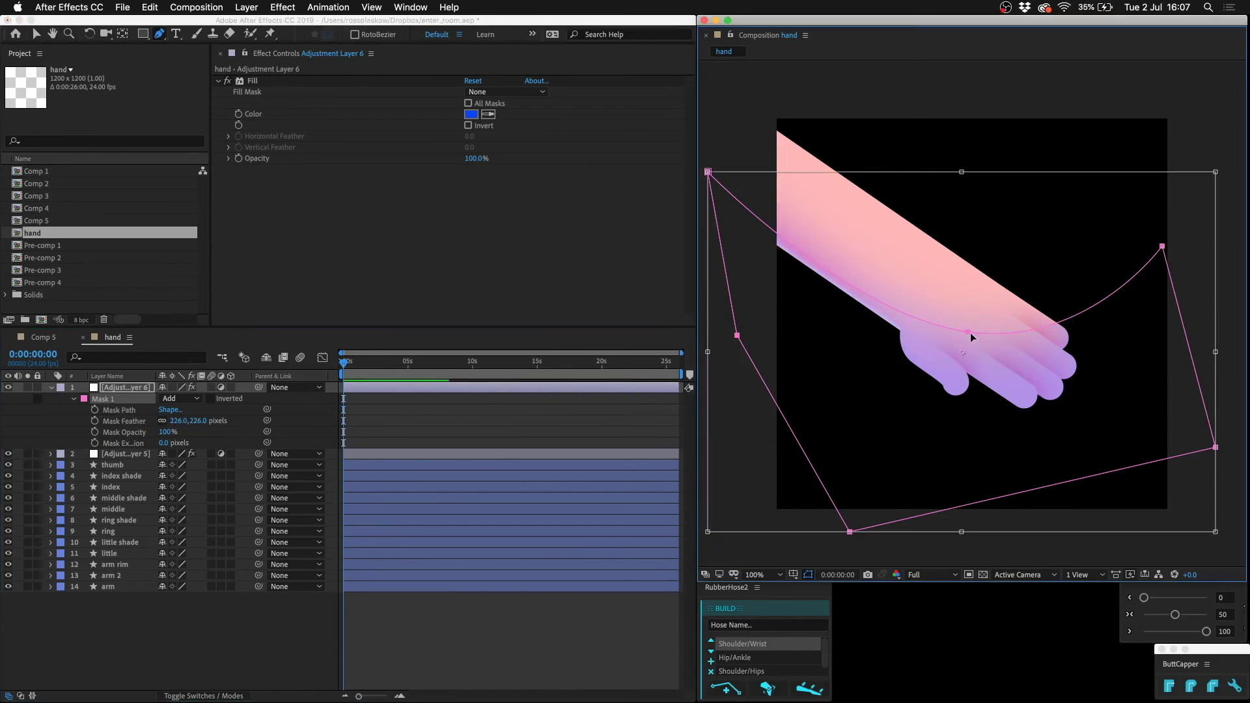
key("shift+Down")
key("shift+Down")
key("shift+Down")
key("shift+Down")
key("shift+Down")
key("shift+Down")
key("shift+Right")
key("shift+Right")
key("shift+Right")
key("shift+Right")
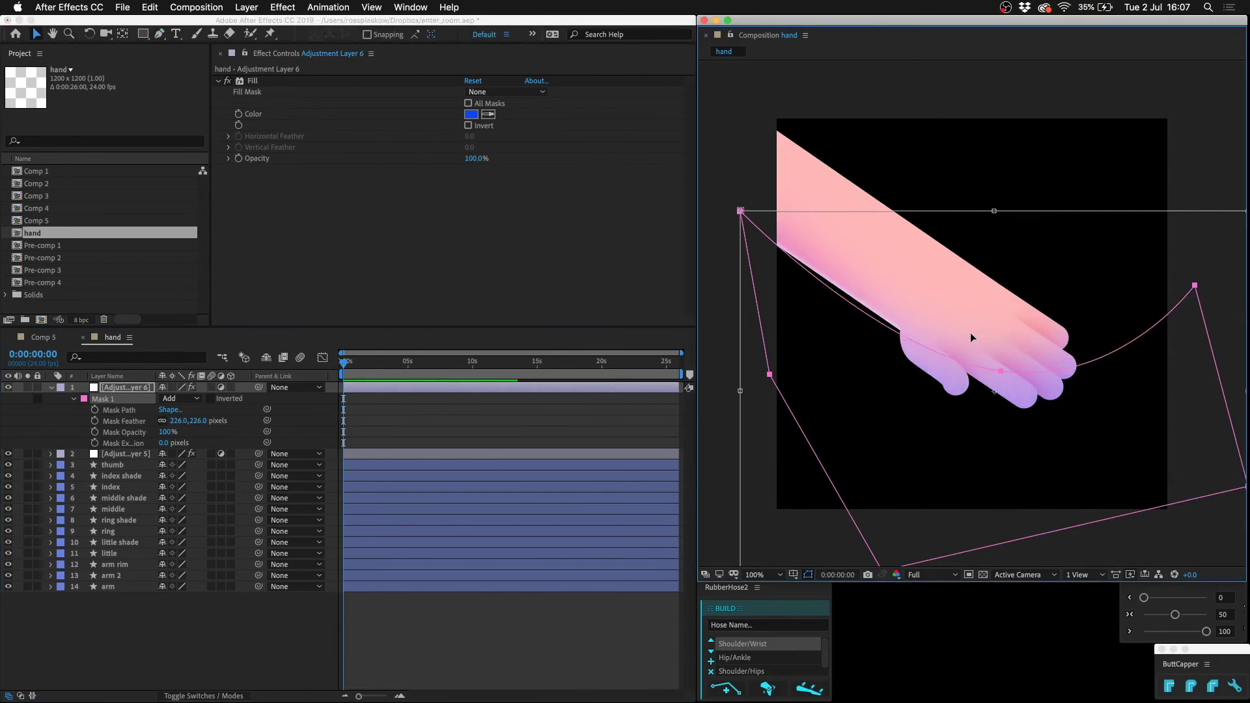
key("shift+Up")
key("Return")
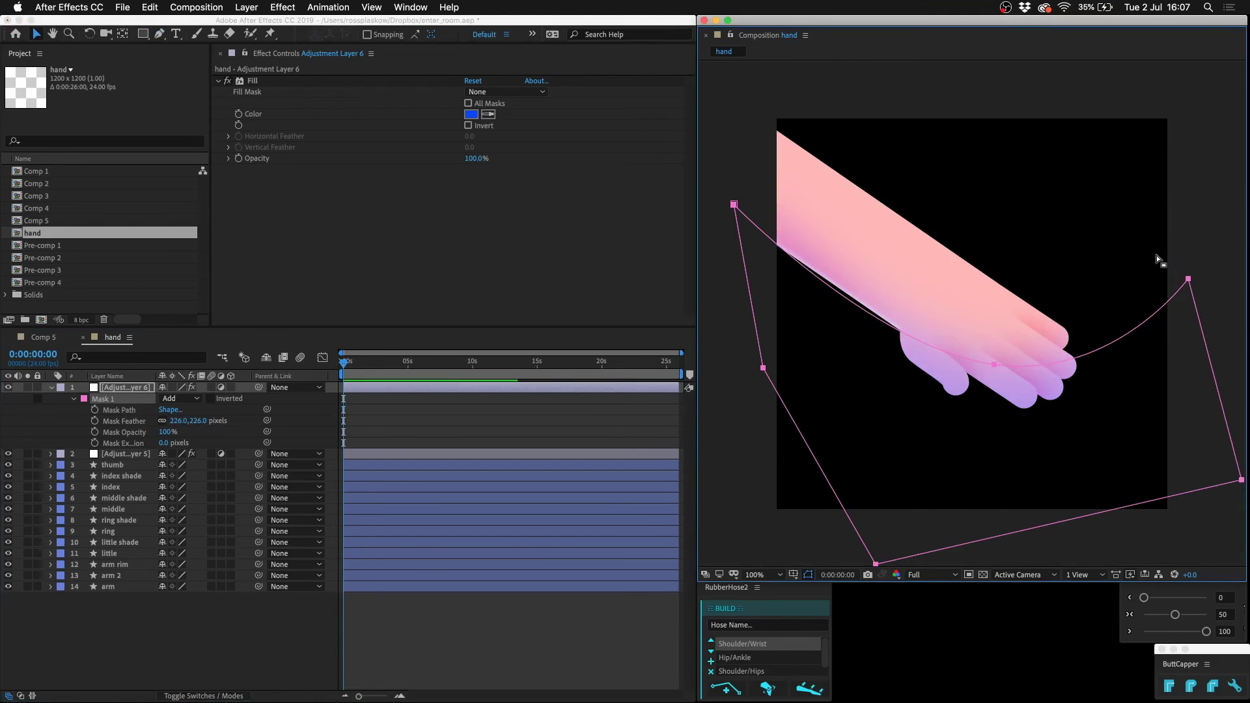
left_click_drag(1219, 307, 1195, 281)
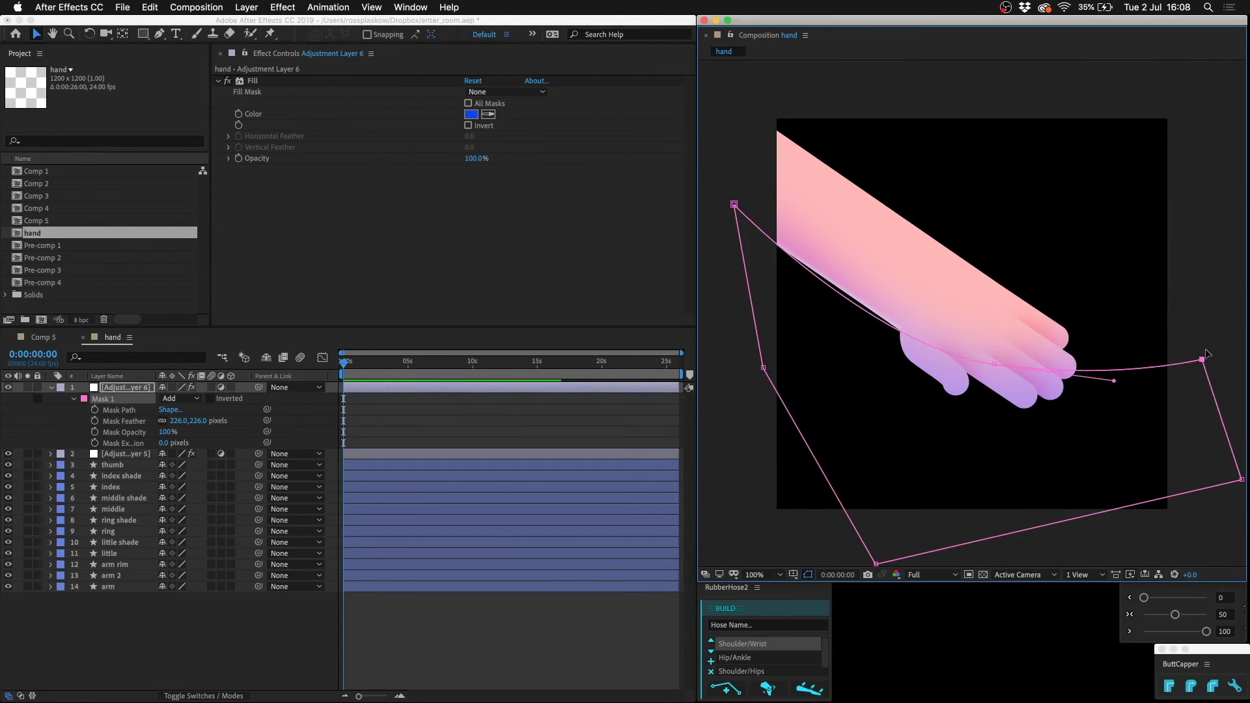
left_click(458, 626)
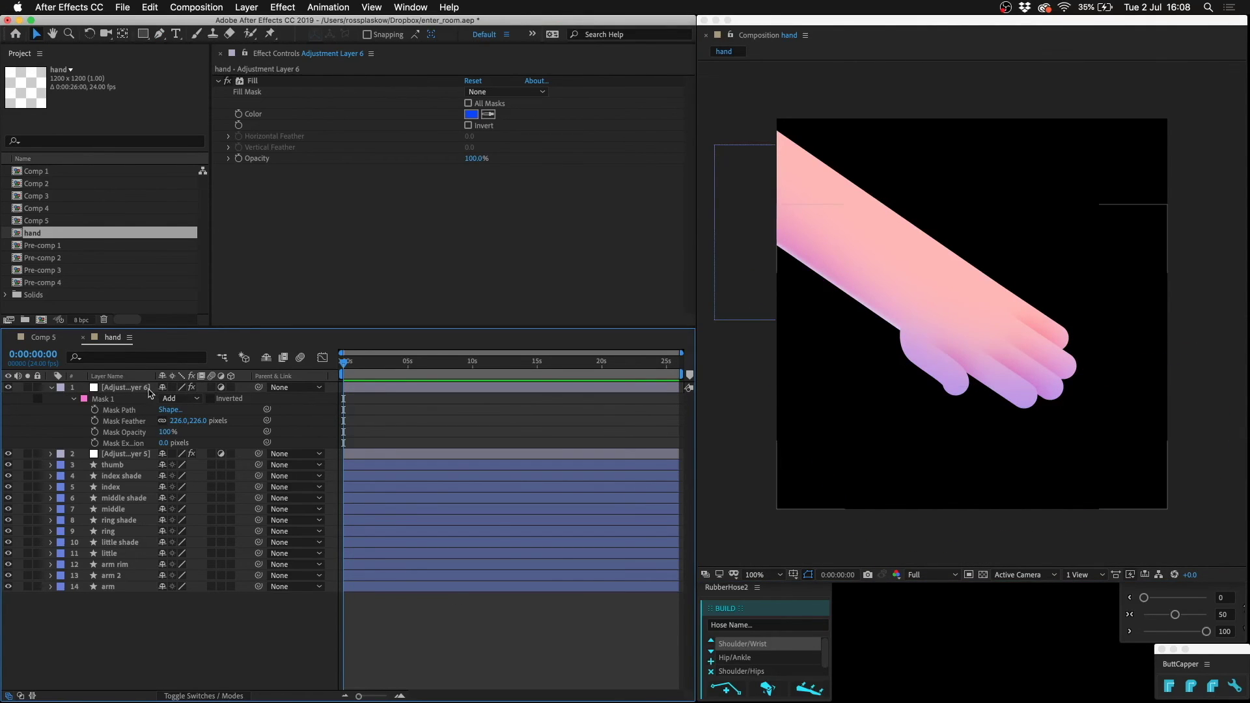
Reshape the blue fill mask by moving its points toward the upper arm, so the tint covers the arm's upper end instead of the fingers
left_click(149, 390)
left_click_drag(1000, 371, 757, 73)
left_click_drag(1229, 327, 1054, 103)
left_click_drag(1242, 480, 928, 157)
left_click_drag(876, 564, 697, 321)
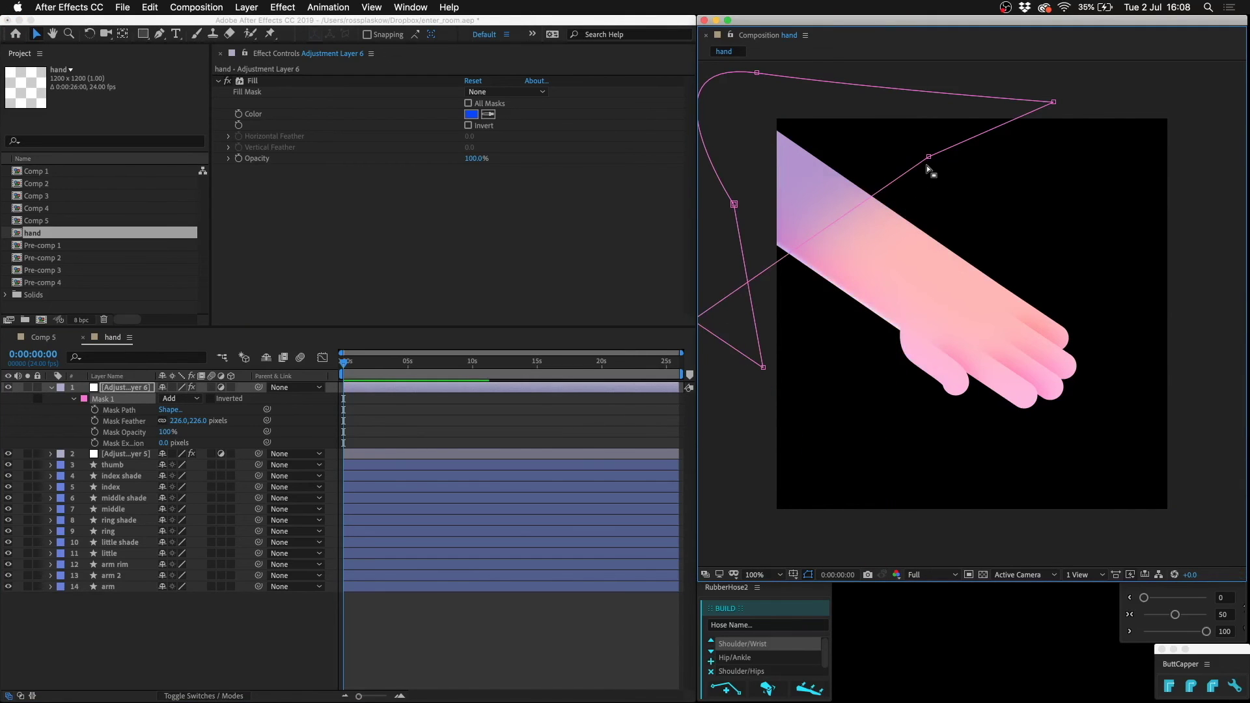
left_click_drag(929, 157, 1149, 182)
Increase the blue fill mask's feather for a softer blend, and collapse the layer's properties
left_click(191, 408)
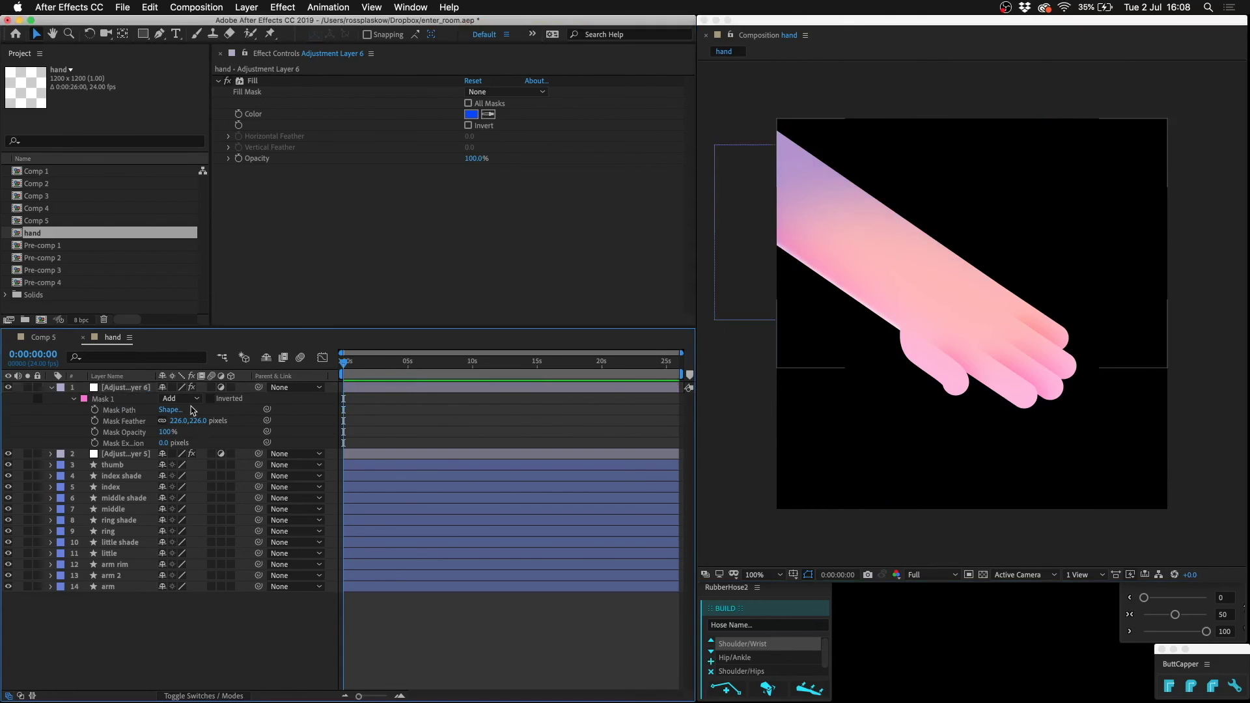
left_click_drag(198, 423, 324, 422)
key("u")
Duplicate the arm layer, rename the copy arm reflection, and bring it to the top of the layer stack
left_click(129, 533)
key("super+d")
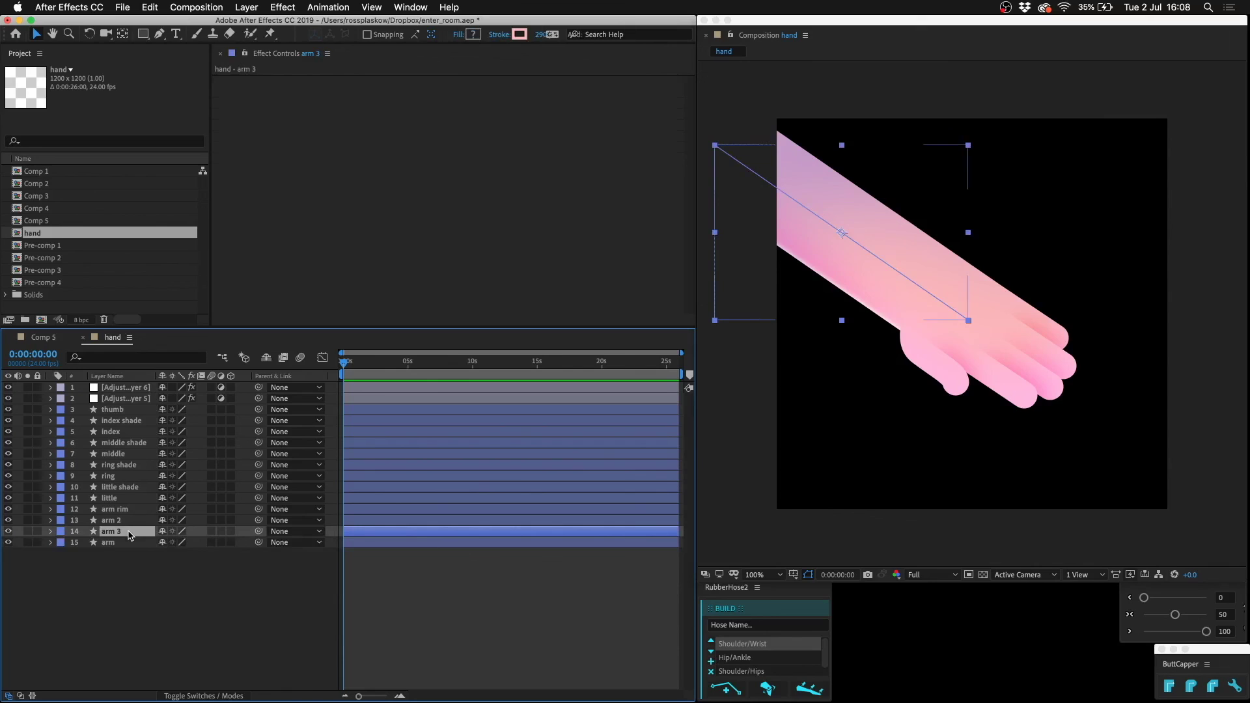
key("Return")
type("arm reflection")
key("Return")
key("super+shift+bracketright")
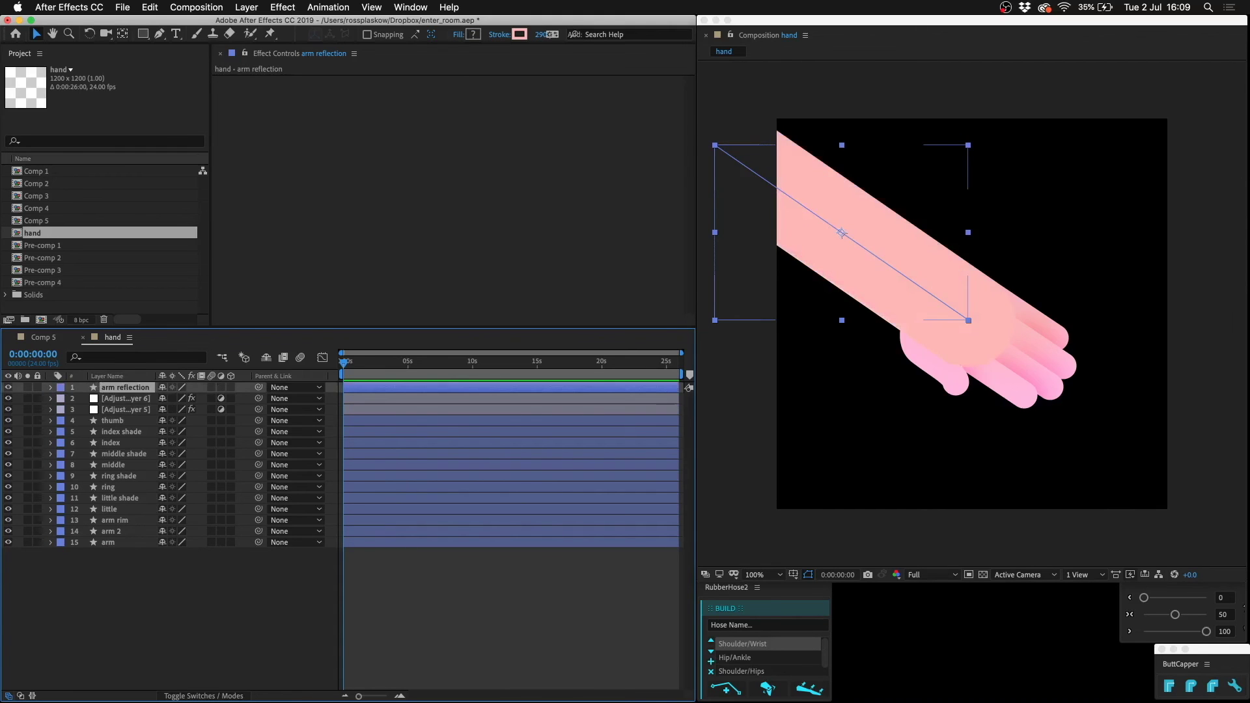
Set arm reflection's stroke colour to white, FFFFFF
key("u")
key("u")
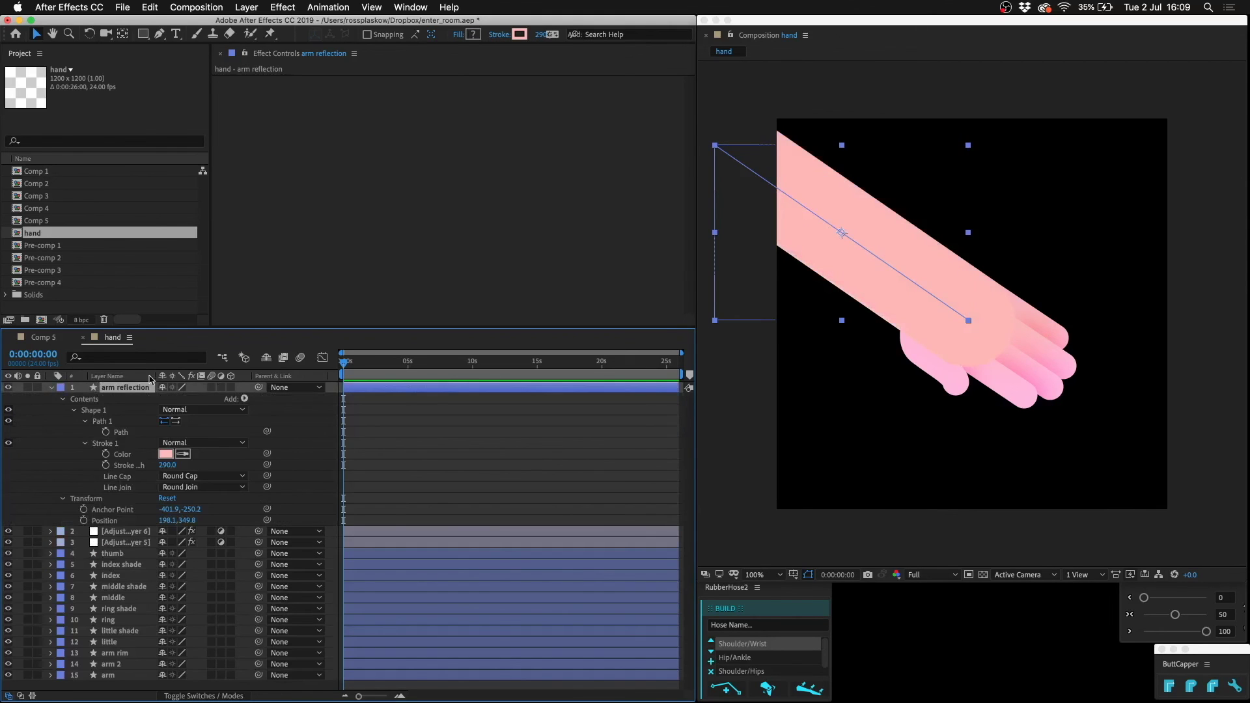
left_click(165, 454)
type("ffffff")
key("Return")
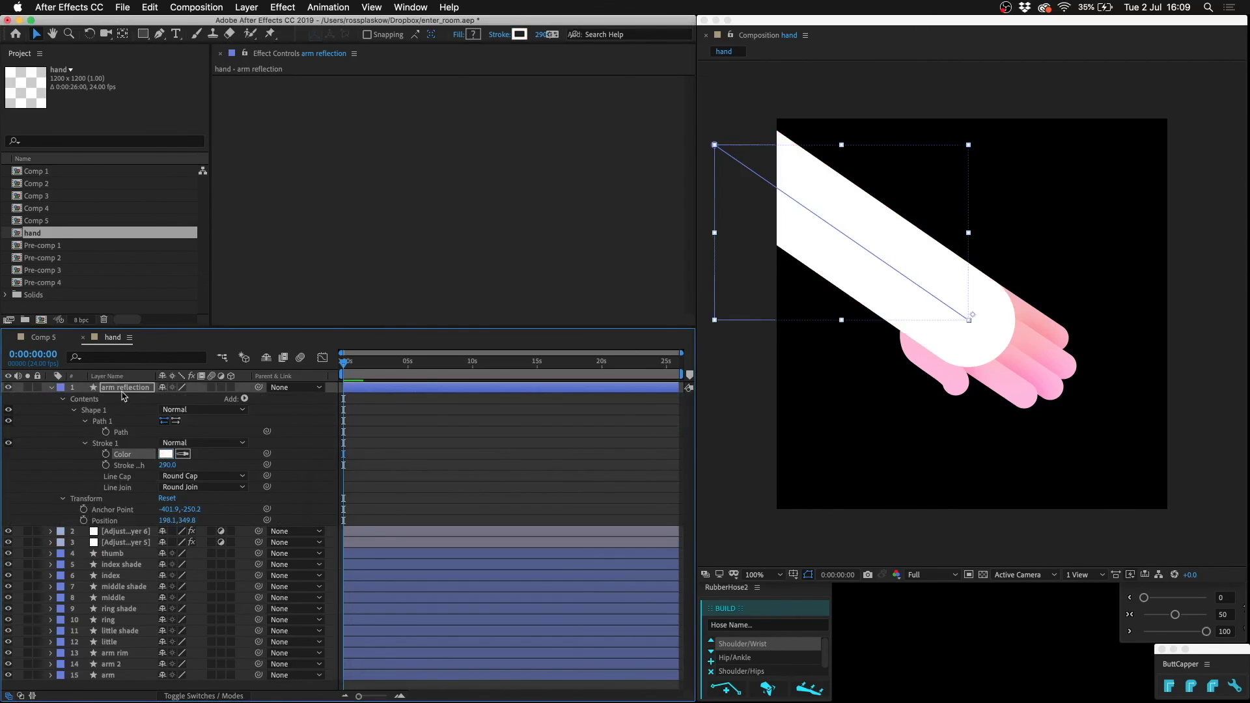
Draw a long, narrow, tapered Pen mask on arm reflection, running along the upper half of the arm toward the wrist
left_click(131, 382)
left_click(160, 34)
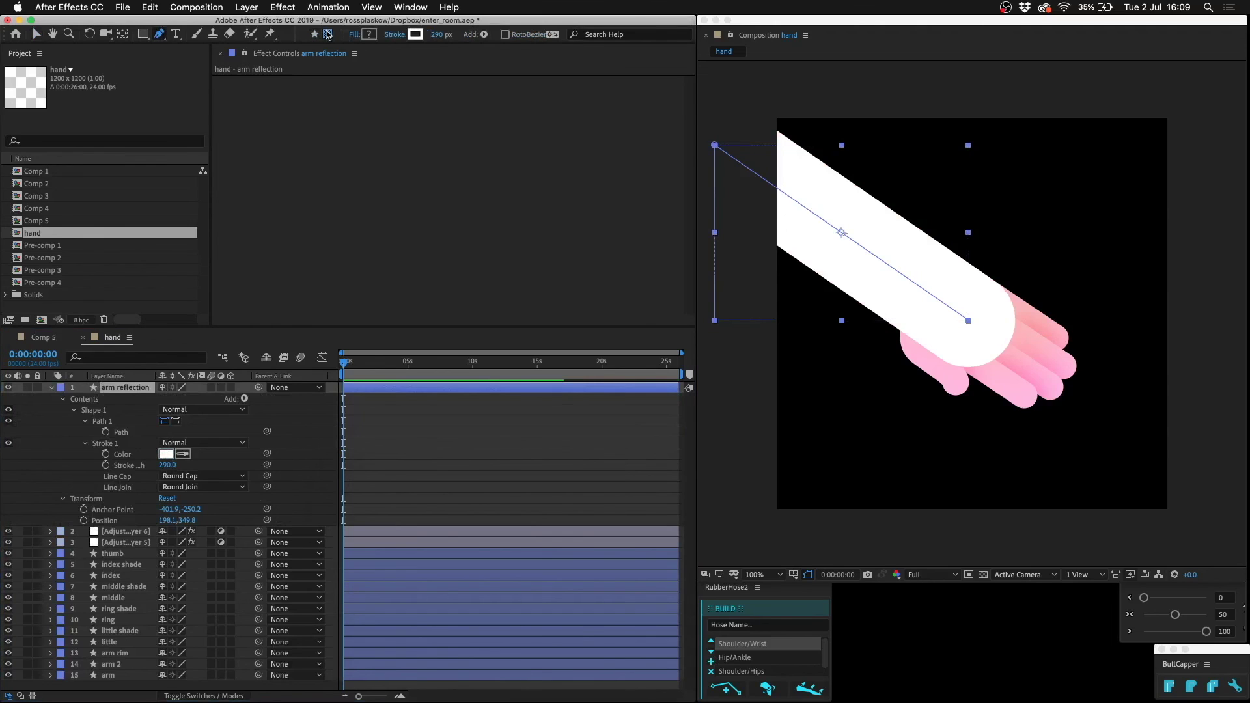
left_click(768, 142)
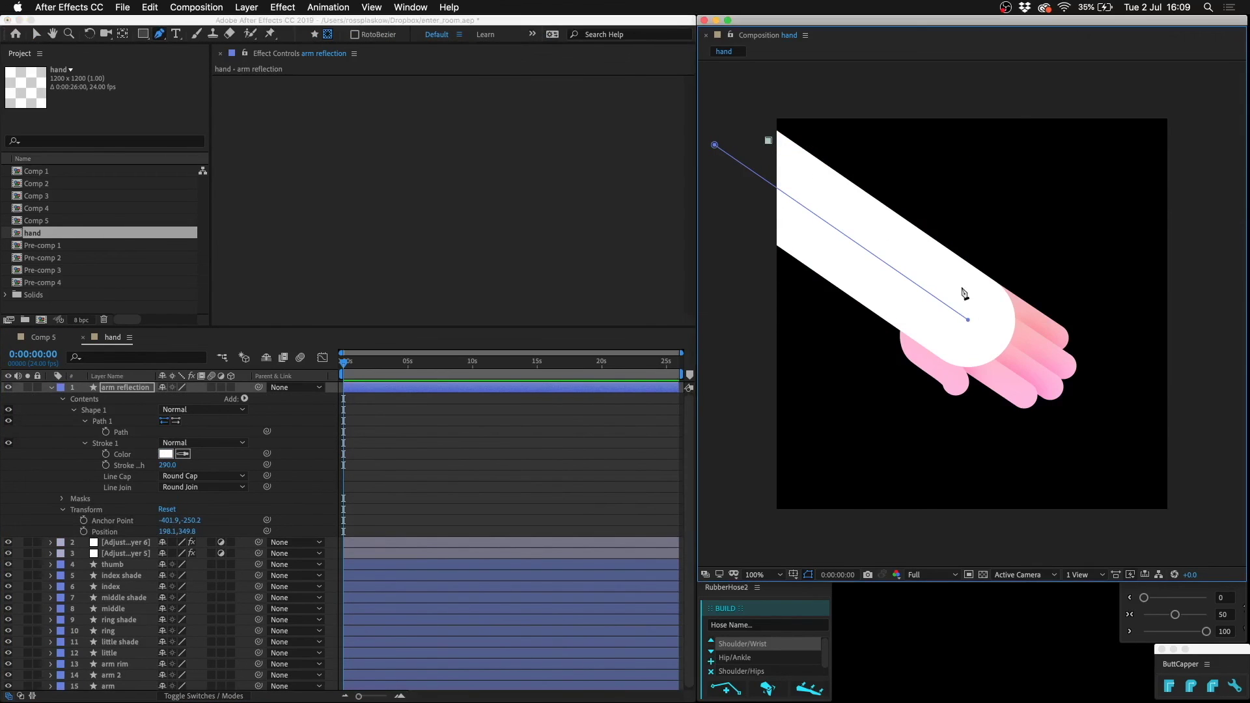
left_click_drag(964, 291, 946, 310)
left_click(743, 154)
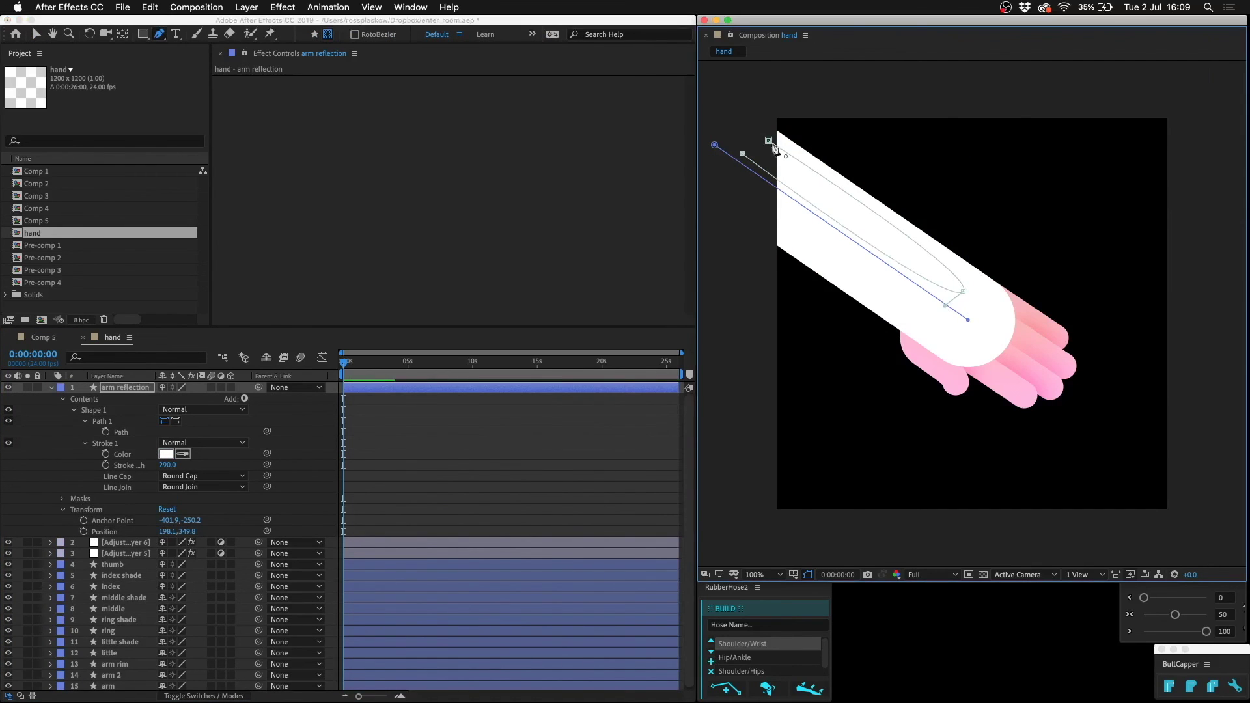
left_click(768, 140)
left_click_drag(747, 159, 749, 141)
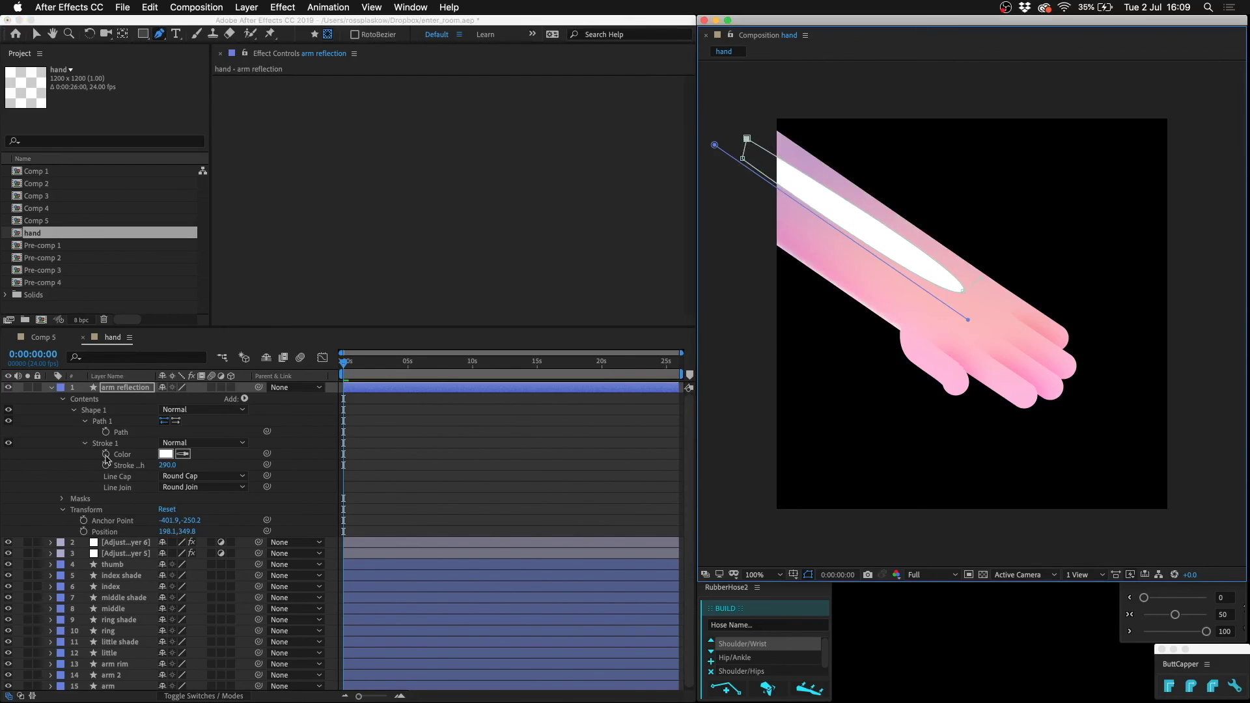
Feather arm reflection's mask to about 153 pixels to make a soft highlight, and collapse the layer's properties
key("m")
key("m")
left_click_drag(185, 422, 280, 402)
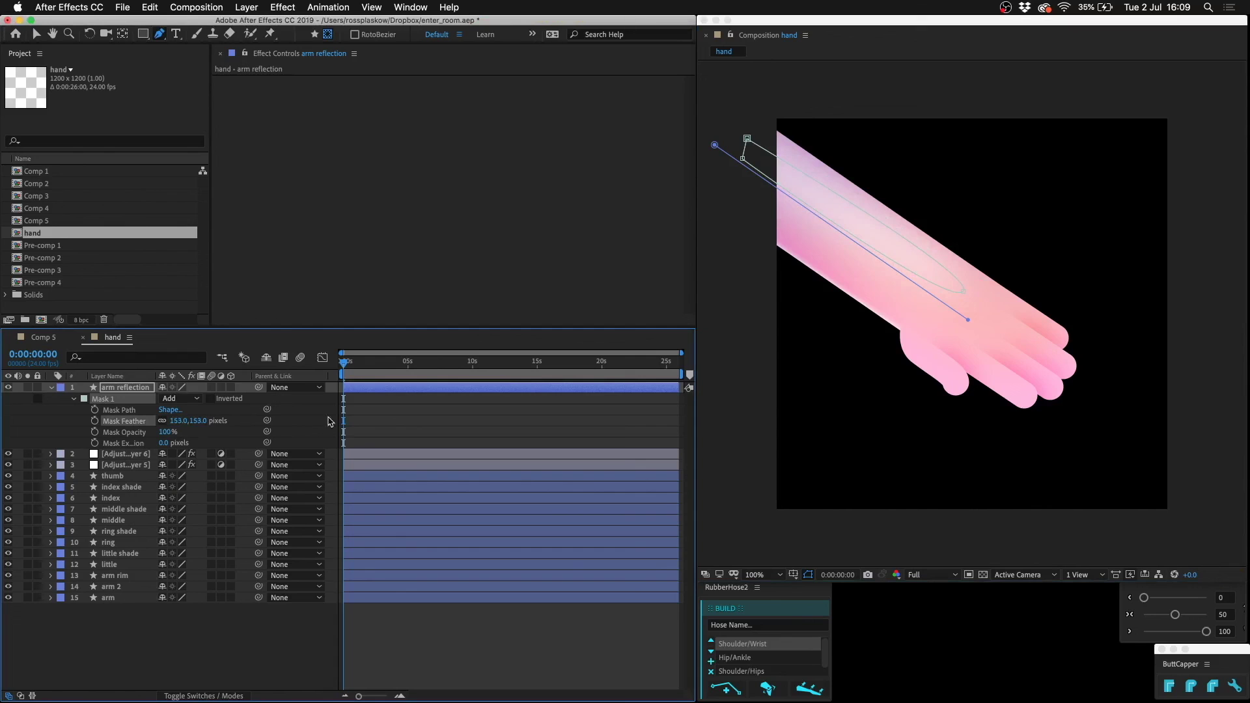
left_click(447, 424)
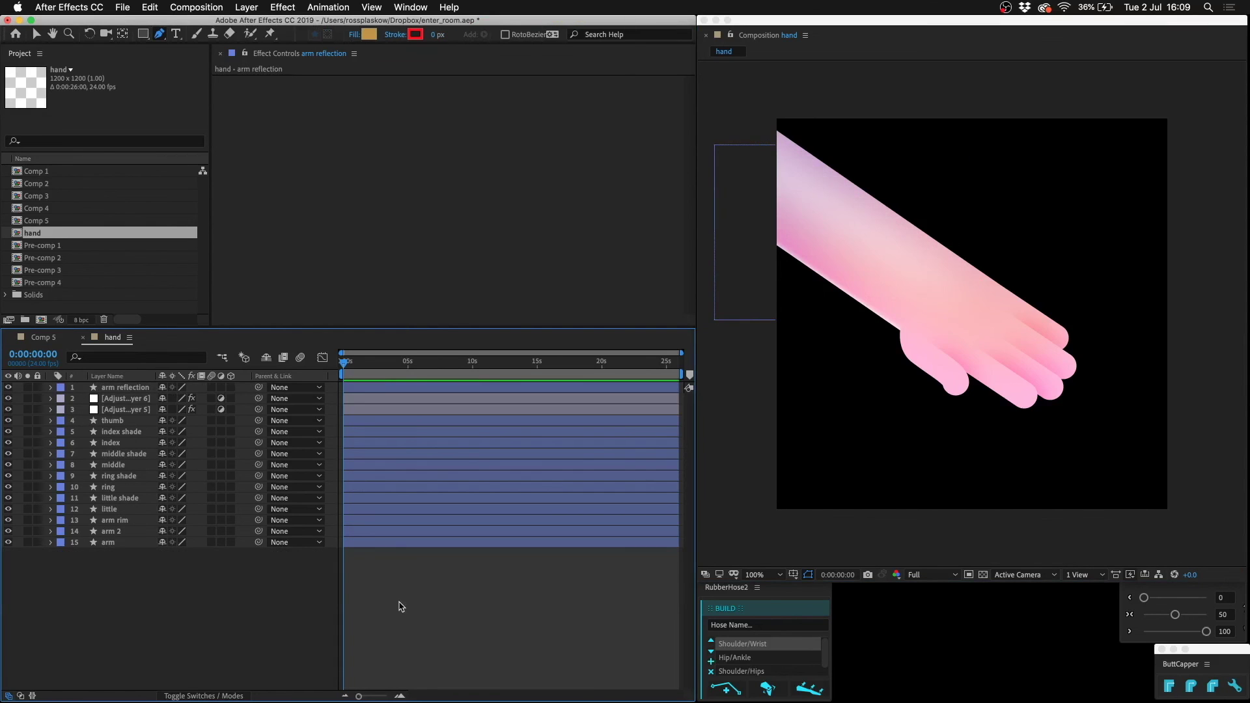
Duplicate the thumb layer and show the copy's stroke and path properties
left_click(119, 422)
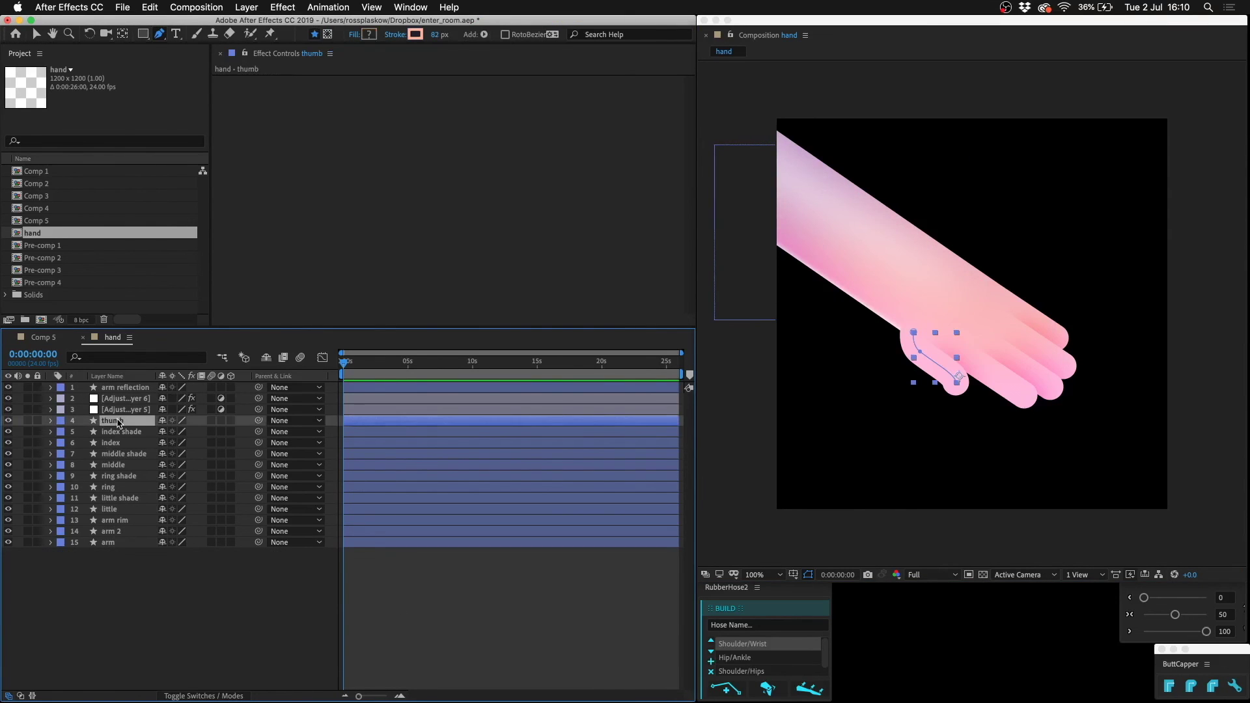
key("super+d")
key("u")
key("u")
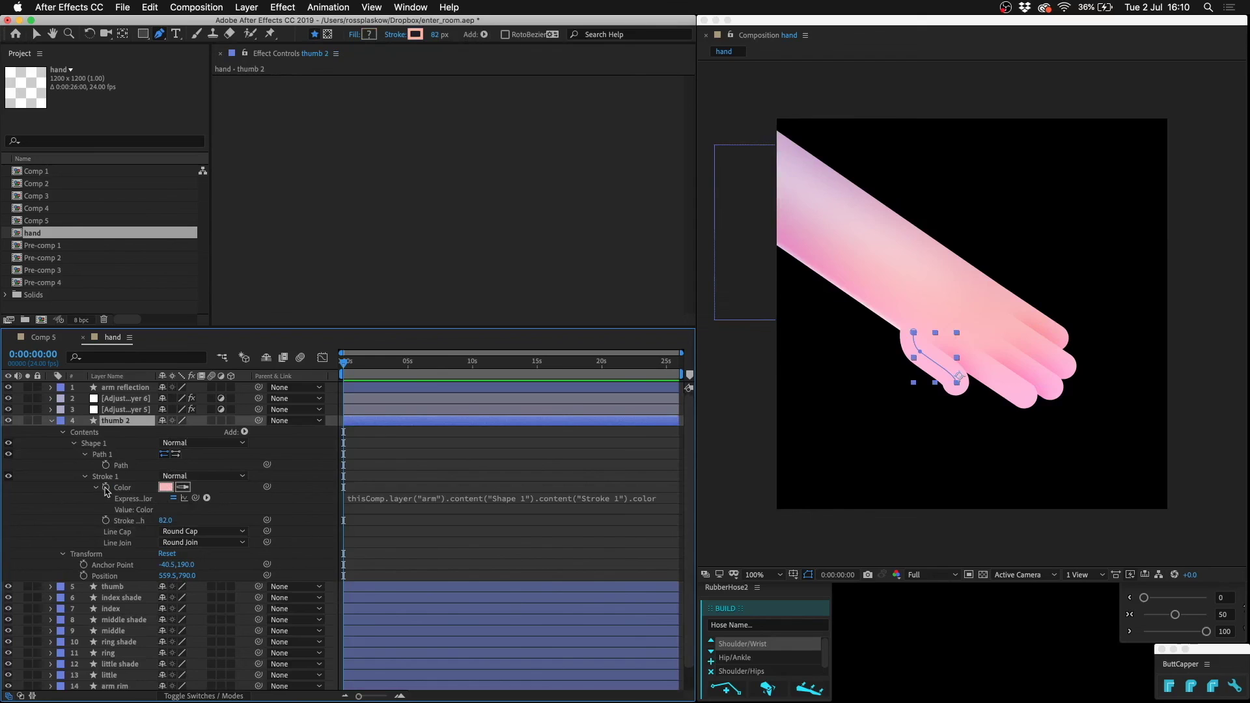
Remove the expression from thumb 2's stroke colour and set the colour to a darker pink-red, FF6B6B
left_click(105, 489, "alt")
left_click(166, 488)
left_click_drag(424, 497, 437, 481)
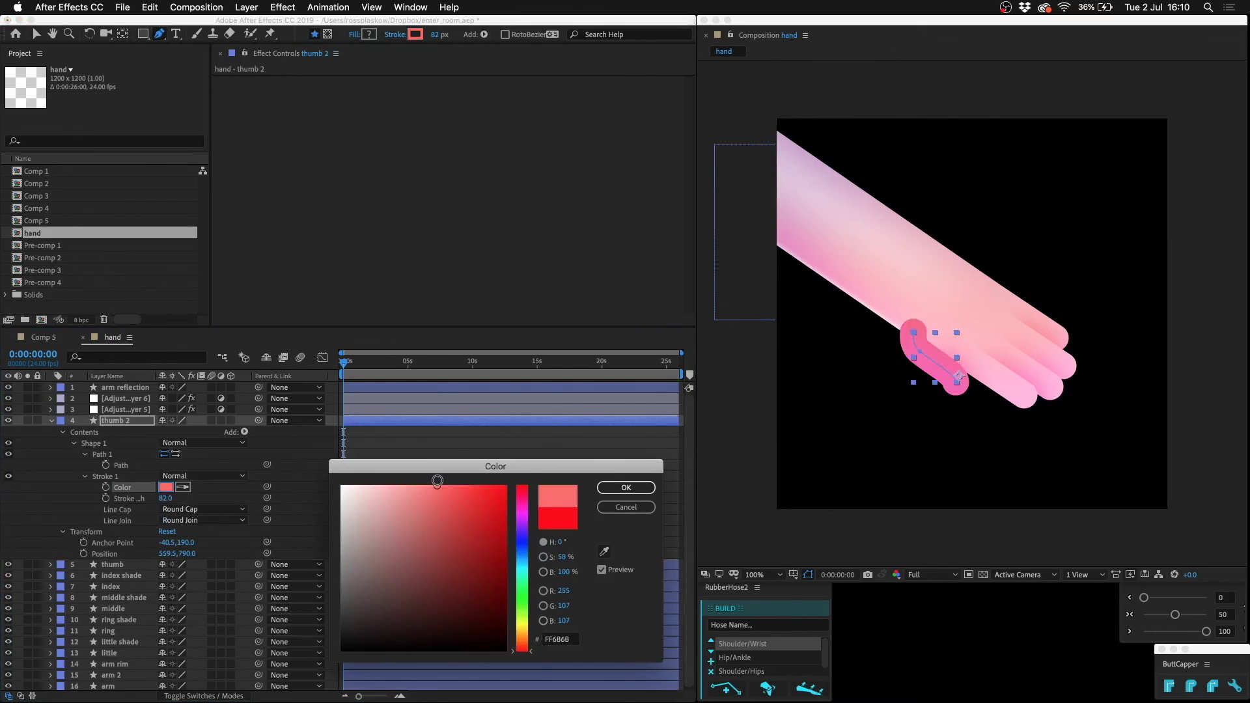
key("Return")
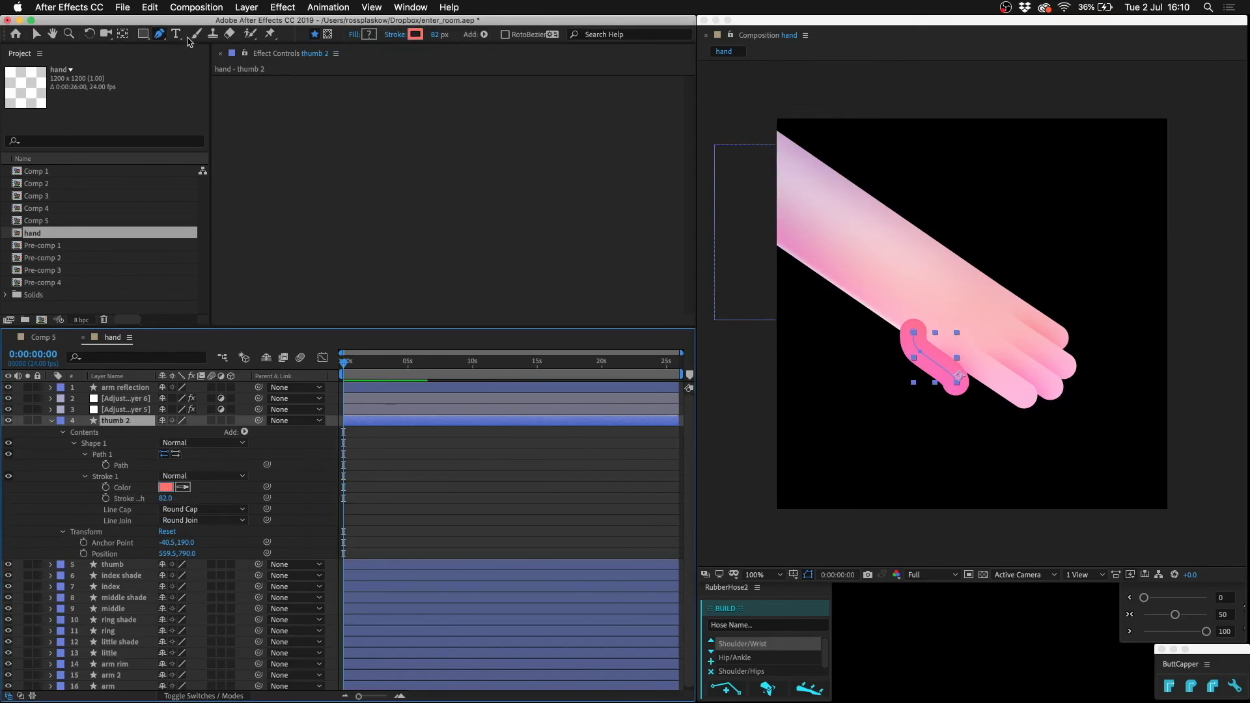
Draw a closed Pen mask on thumb 2 that curves along the thumb's lower edge and encloses the area below it
left_click(327, 34)
left_click(867, 318)
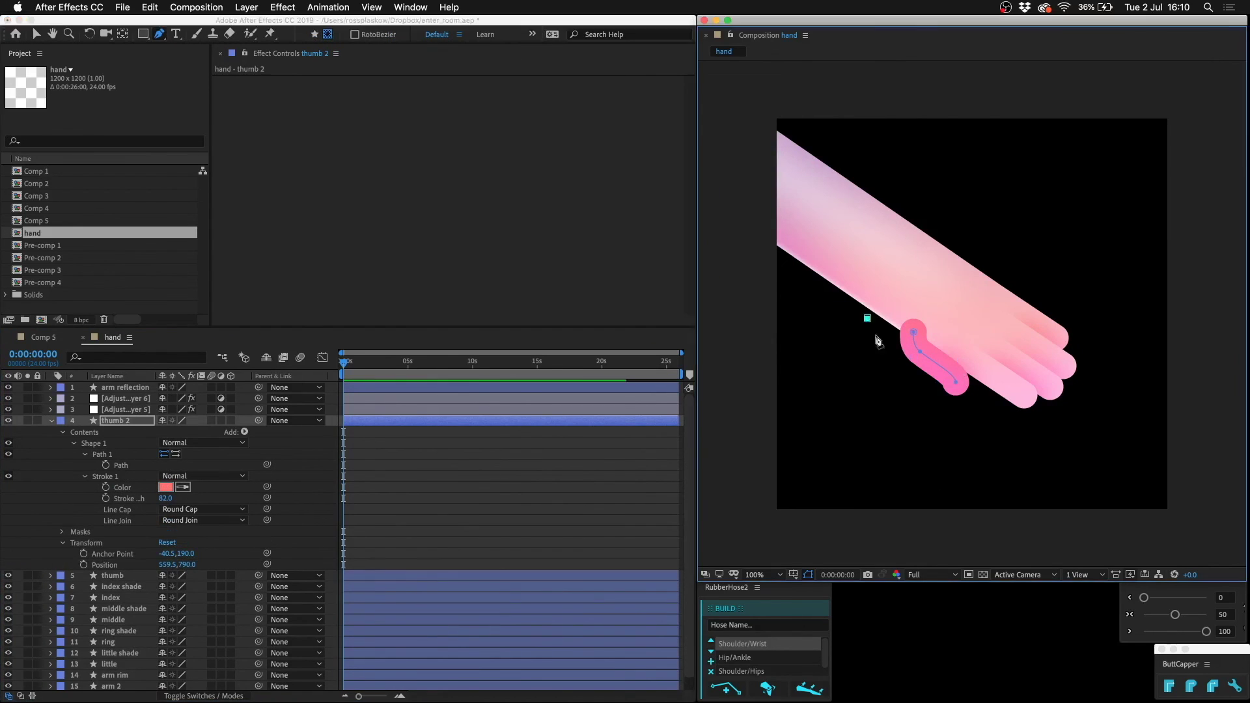
left_click(927, 372)
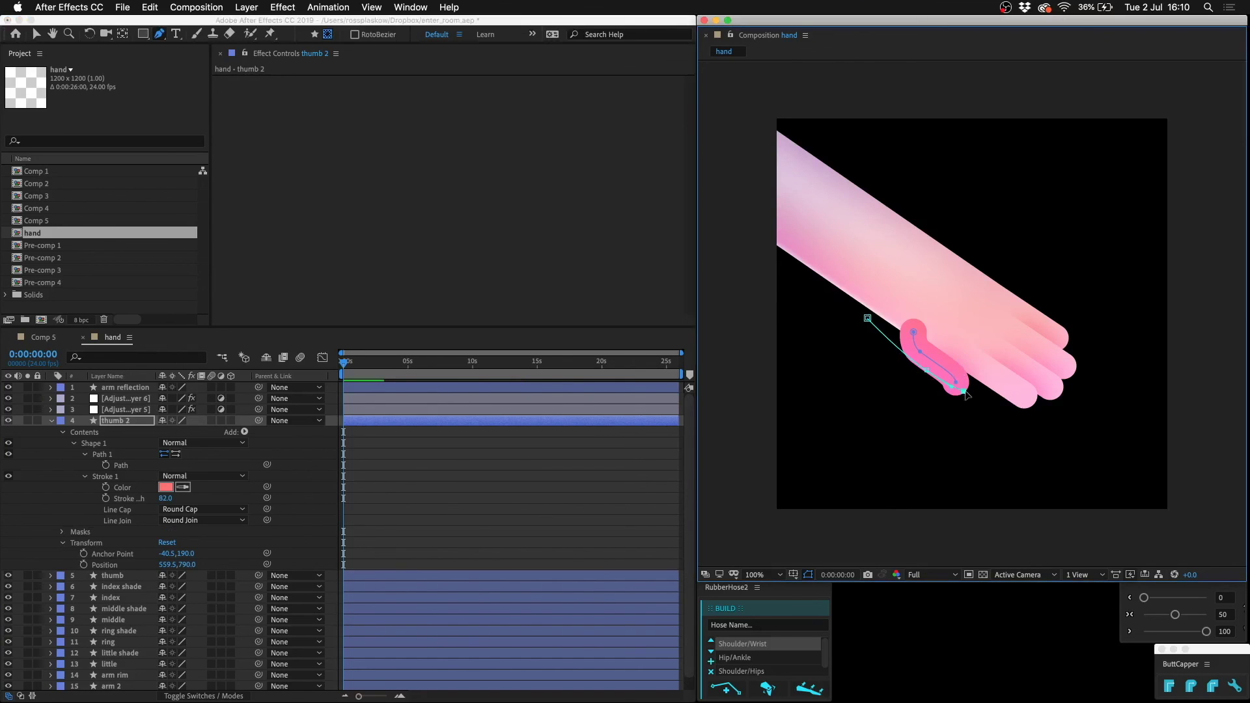
left_click_drag(986, 391, 986, 391)
left_click(1014, 379)
left_click(1007, 479)
left_click(839, 409)
left_click(867, 318)
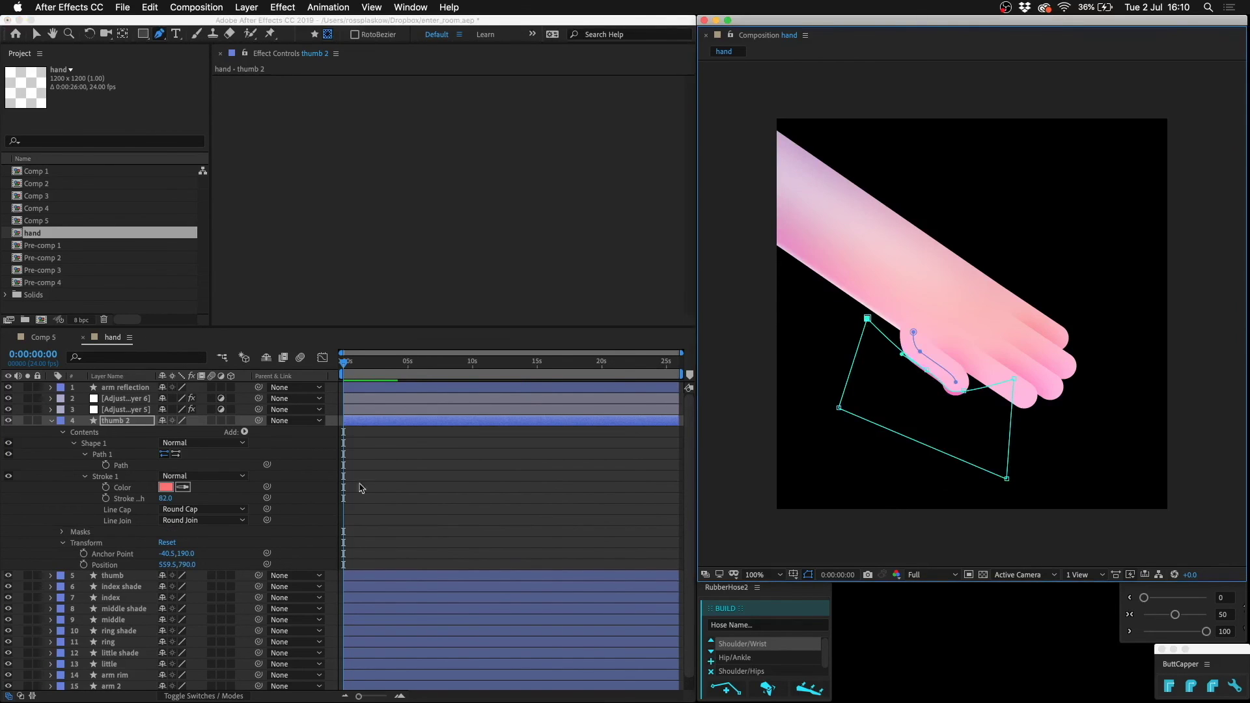
Feather thumb 2's mask to turn its hard edge into soft shading along the underside of the thumb
key("m")
key("m")
left_click_drag(175, 454, 243, 456)
left_click(310, 457)
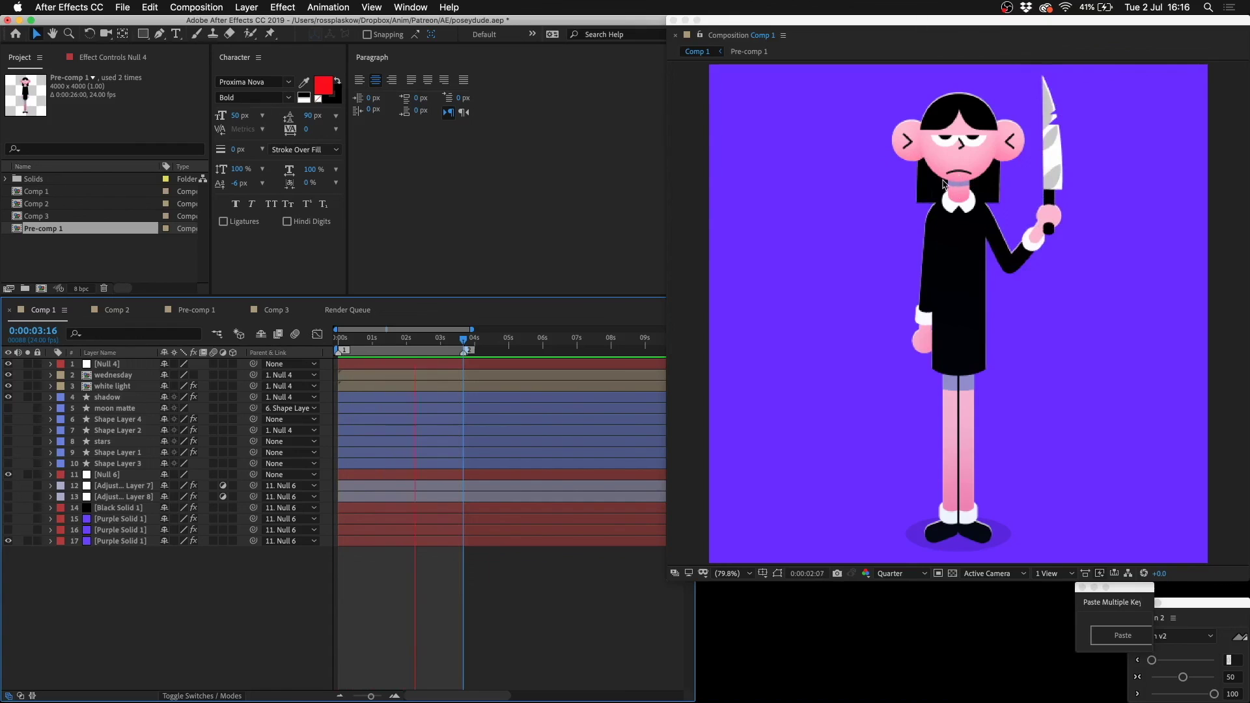
Preview the character animation in Comp 1, isolate the white light layer to examine its silhouette, restore all layers and select white light
key("space")
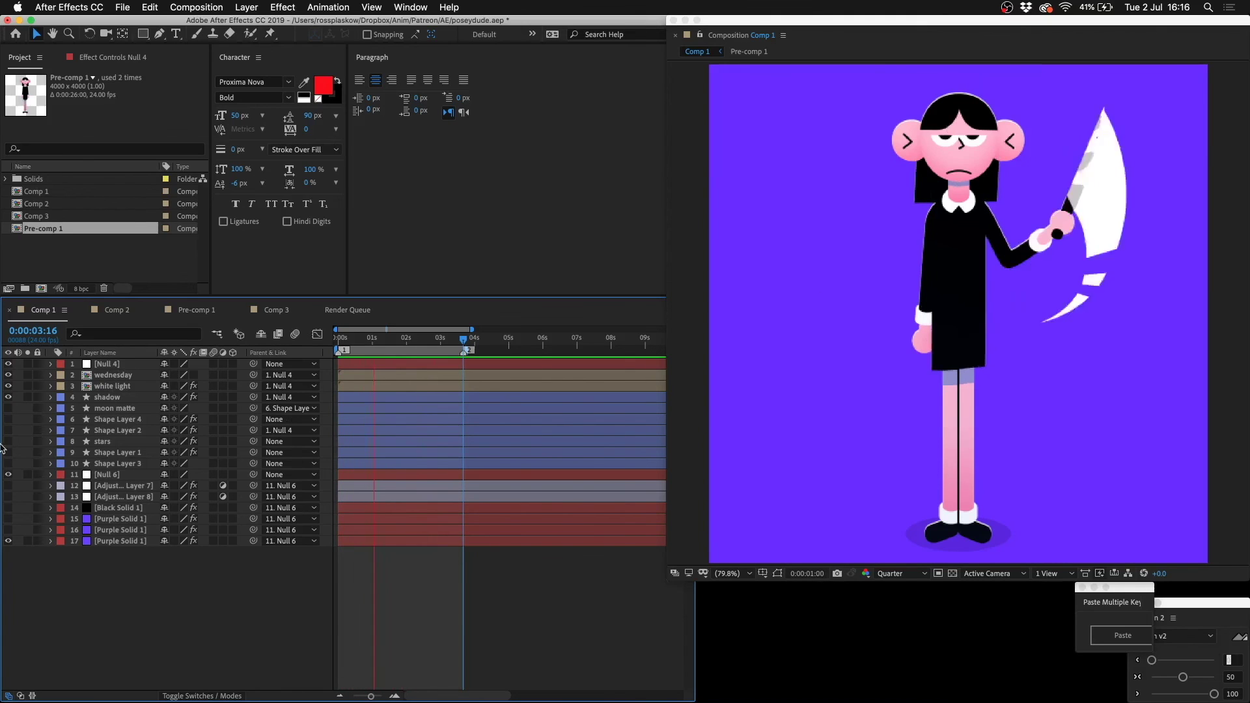
left_click(29, 387)
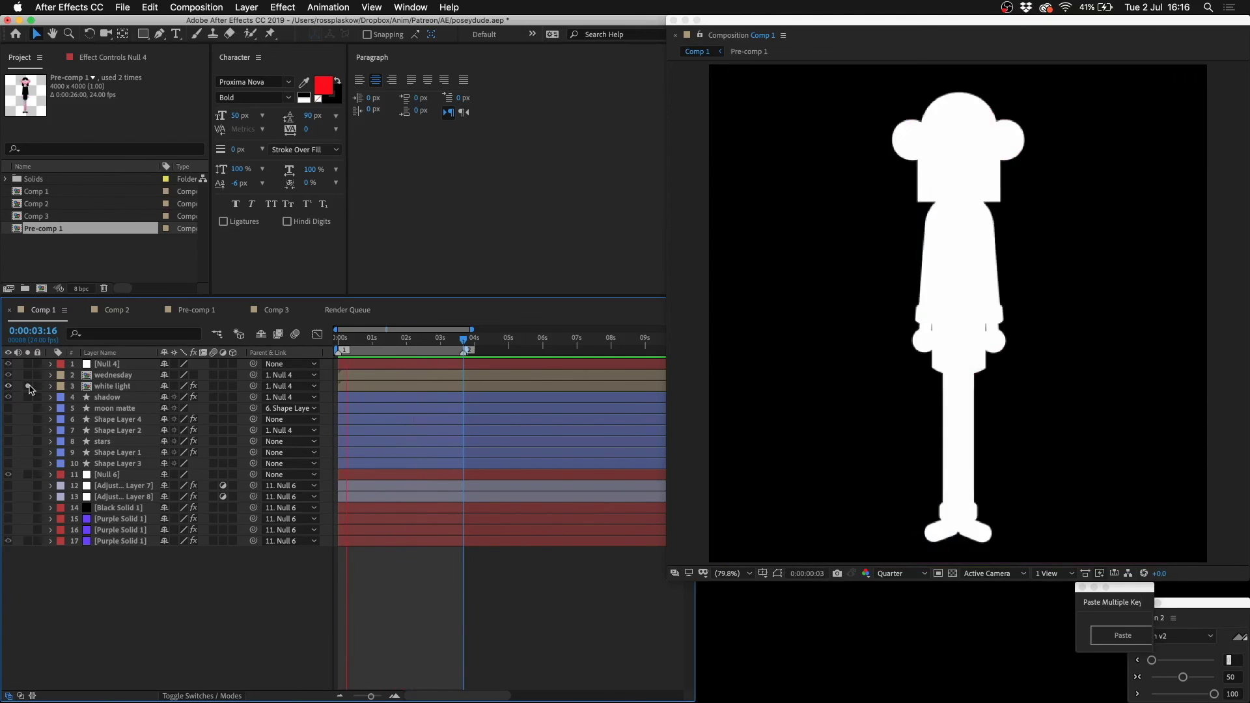
left_click(29, 387)
left_click(130, 386)
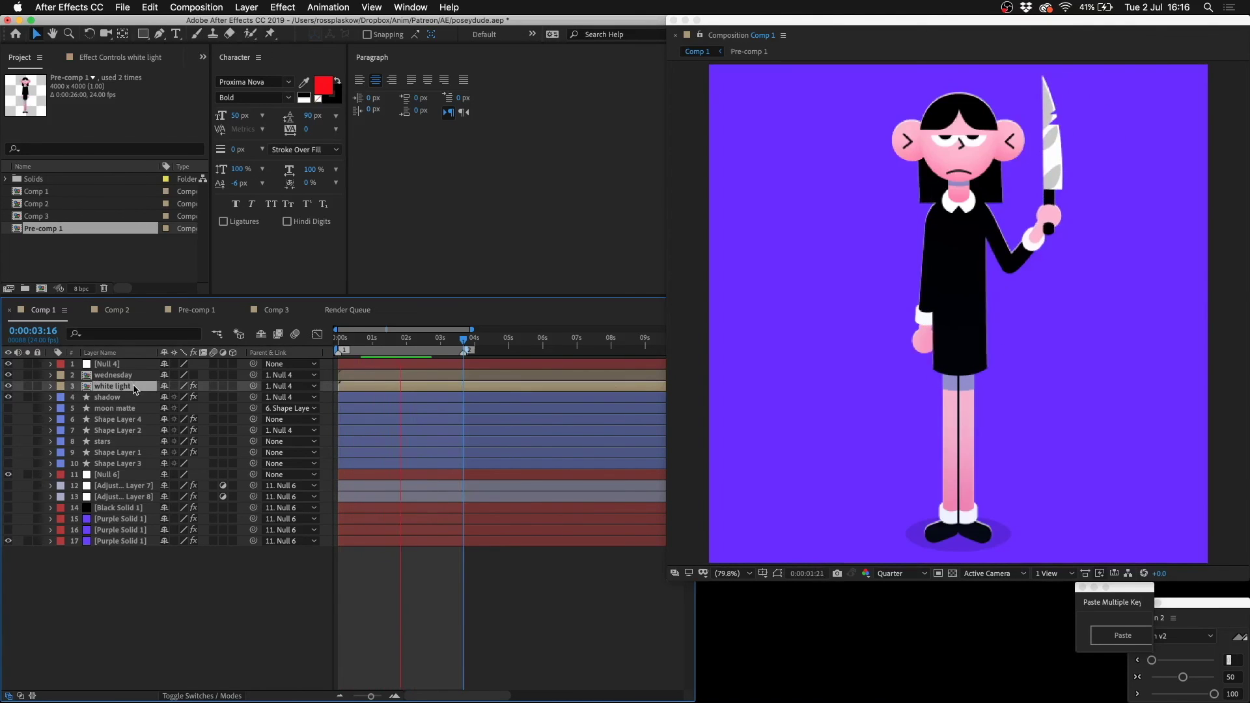